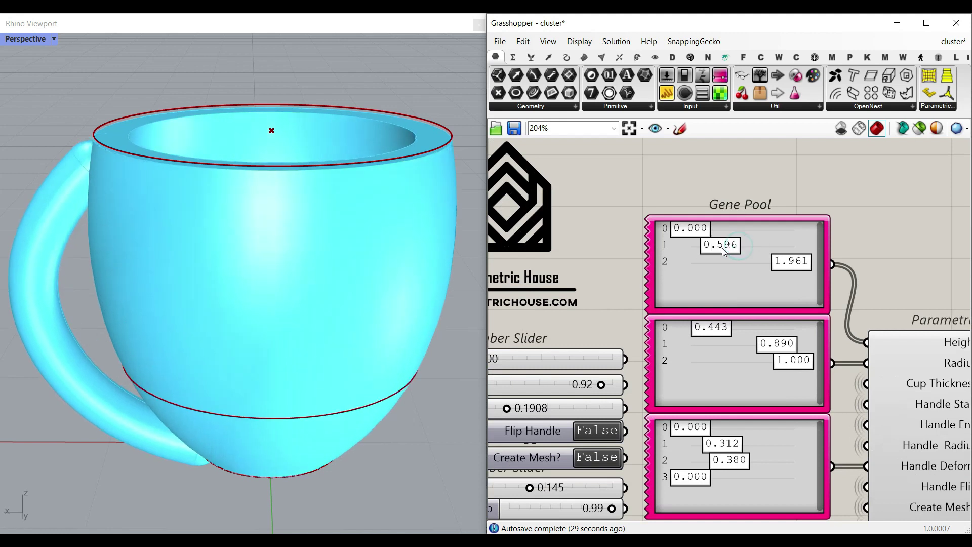
Step: Set the height Gene Pool's second value to 0.831 and third to 2.000, and the radius pool's second value to 0.922
{"action": "mouse_move", "coordinate": [797, 272]}
{"action": "left_mouse_down"}
{"action": "mouse_move", "coordinate": [777, 271]}
{"action": "mouse_move", "coordinate": [797, 271]}
{"action": "left_mouse_up"}
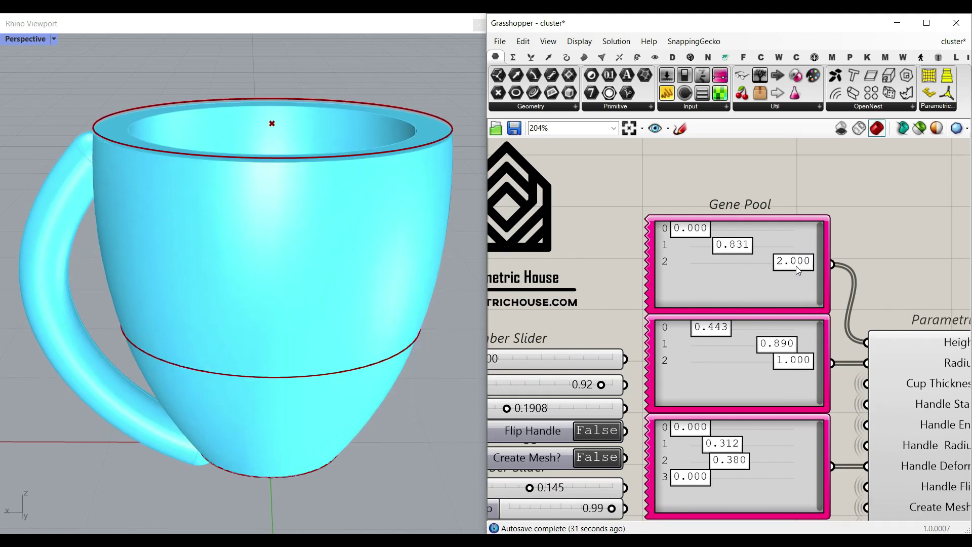
{"action": "left_click_drag", "start_coordinate": [786, 352], "coordinate": [789, 351]}
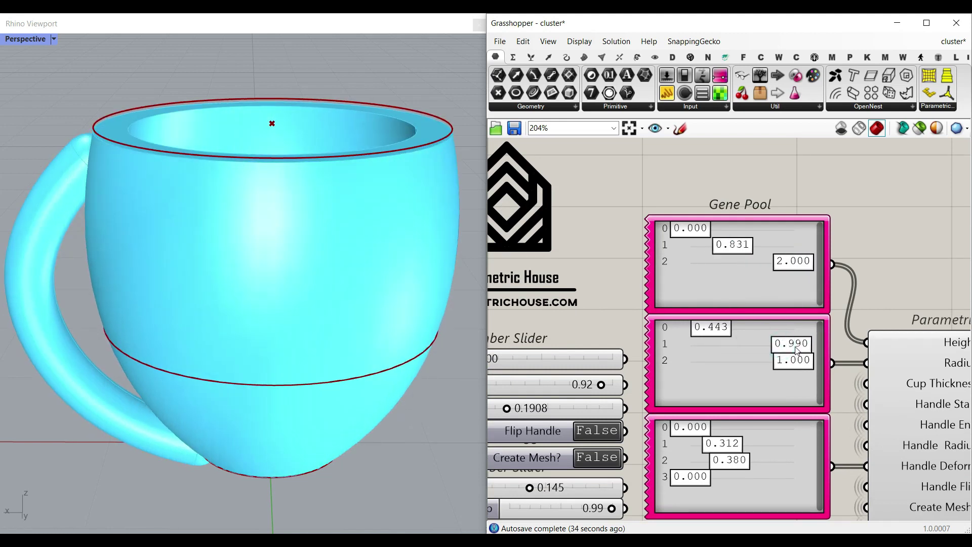
Step: Set Handle Start to 0.19, Handle End to 1.00, and the handle deform pool's second value to 0.317
{"action": "right_click_drag", "start_coordinate": [546, 415], "coordinate": [653, 358]}
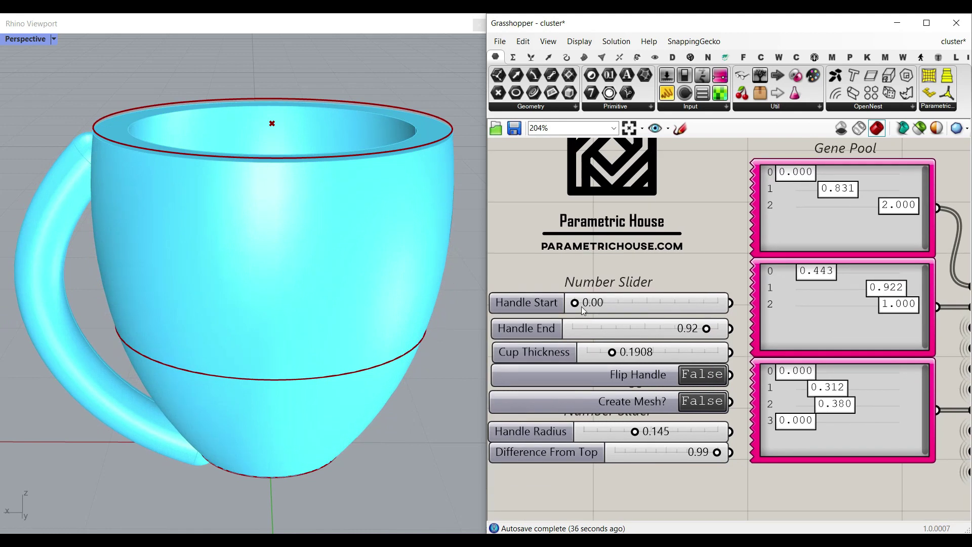
{"action": "left_click_drag", "start_coordinate": [580, 307], "coordinate": [633, 303]}
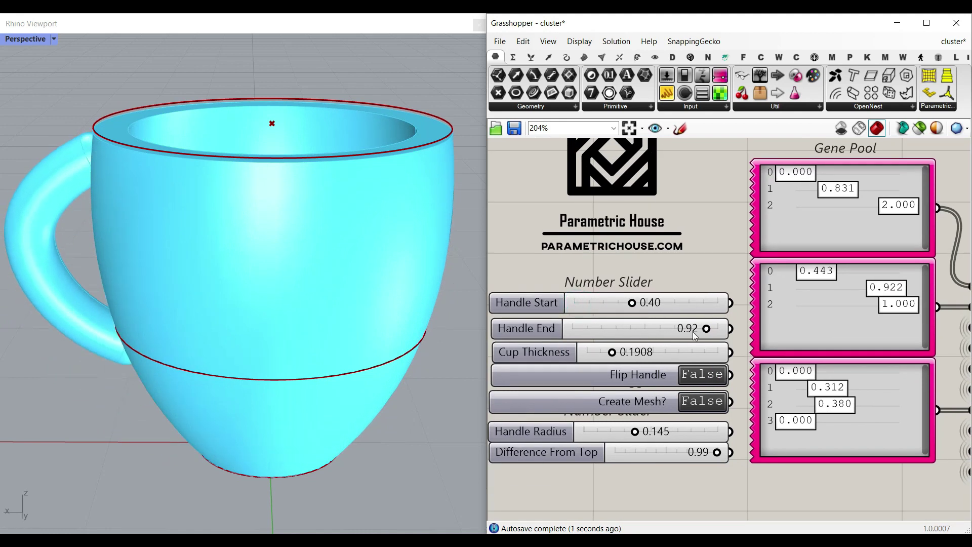
{"action": "left_click_drag", "start_coordinate": [695, 334], "coordinate": [725, 334]}
{"action": "left_click_drag", "start_coordinate": [632, 303], "coordinate": [604, 302]}
{"action": "right_click_drag", "start_coordinate": [819, 387], "coordinate": [767, 369]}
{"action": "mouse_move", "coordinate": [776, 370]}
{"action": "left_mouse_down"}
{"action": "mouse_move", "coordinate": [806, 369]}
{"action": "mouse_move", "coordinate": [760, 369]}
{"action": "mouse_move", "coordinate": [776, 369]}
{"action": "left_mouse_up"}
Step: Turn on Create Mesh and bake the Parametric Cup's Mesh output with the default attributes
{"action": "right_click_drag", "start_coordinate": [615, 382], "coordinate": [717, 380]}
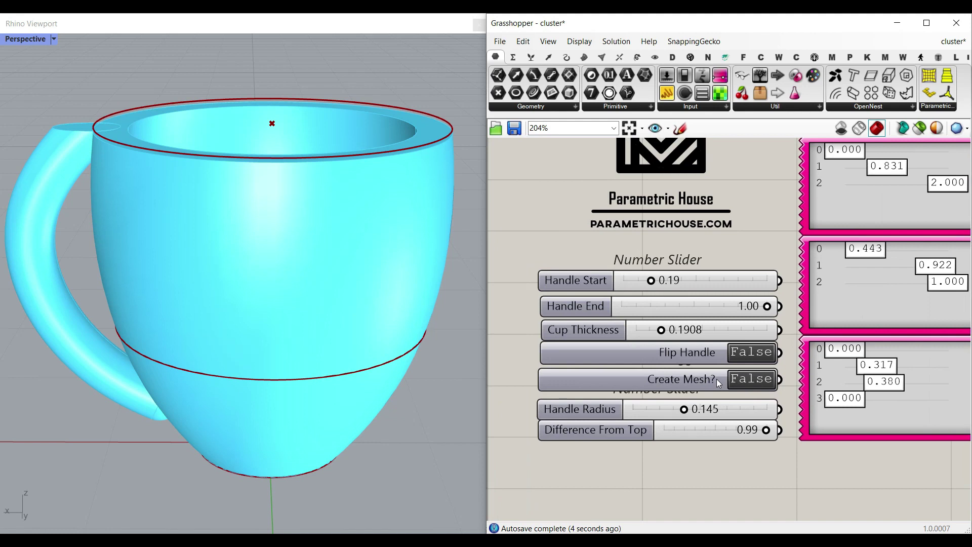
{"action": "left_click", "coordinate": [757, 381]}
{"action": "scroll", "coordinate": [732, 372], "scroll_direction": "down", "scroll_amount": 3}
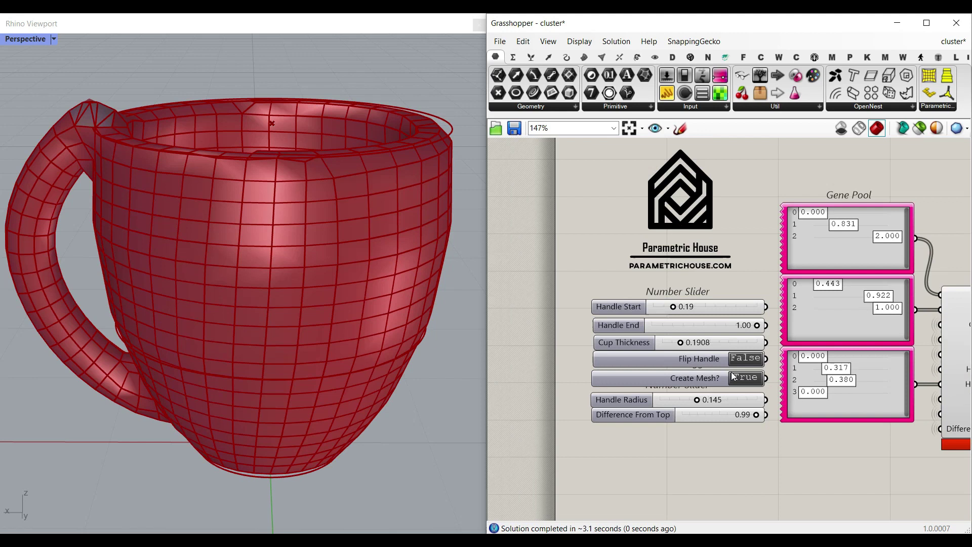
{"action": "right_click", "coordinate": [824, 346]}
{"action": "left_click", "coordinate": [907, 361]}
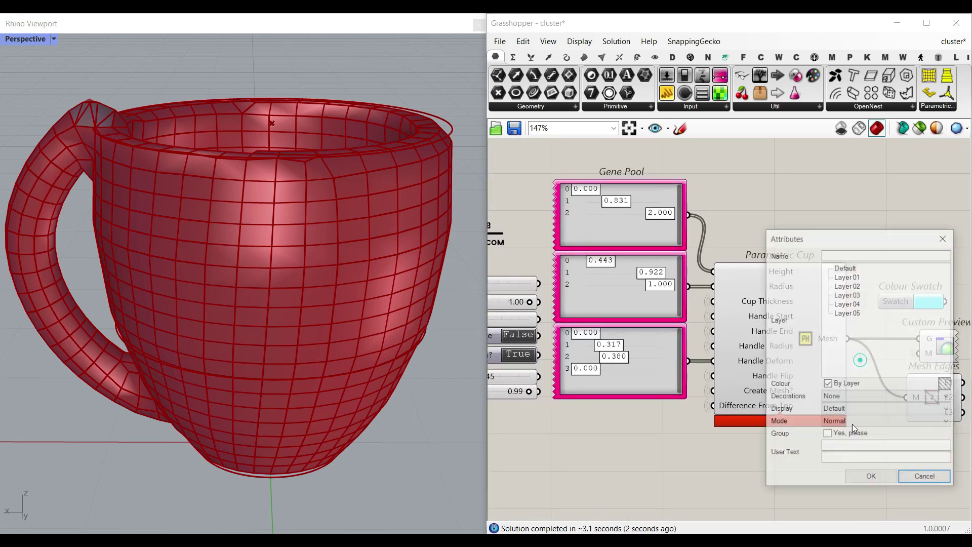
{"action": "left_click", "coordinate": [868, 479]}
Step: Move the baked cup mesh away from the preview and inspect it up close
{"action": "scroll", "coordinate": [426, 280], "scroll_direction": "down", "scroll_amount": 8}
{"action": "right_click_drag", "start_coordinate": [420, 281], "coordinate": [430, 304]}
{"action": "left_click_drag", "start_coordinate": [382, 307], "coordinate": [233, 335]}
{"action": "left_click", "coordinate": [175, 144]}
{"action": "right_click_drag", "start_coordinate": [171, 229], "coordinate": [183, 248]}
{"action": "scroll", "coordinate": [244, 199], "scroll_direction": "up", "scroll_amount": 5}
Step: Undo the baked mesh's move and the bake itself, and turn off Create Mesh
{"action": "key", "text": "ctrl+z"}
{"action": "key", "text": "ctrl+z"}
{"action": "scroll", "coordinate": [193, 199], "scroll_direction": "down", "scroll_amount": 3}
{"action": "right_click_drag", "start_coordinate": [193, 200], "coordinate": [180, 213]}
{"action": "right_click_drag", "start_coordinate": [653, 314], "coordinate": [821, 319]}
{"action": "scroll", "coordinate": [691, 359], "scroll_direction": "up", "scroll_amount": 3}
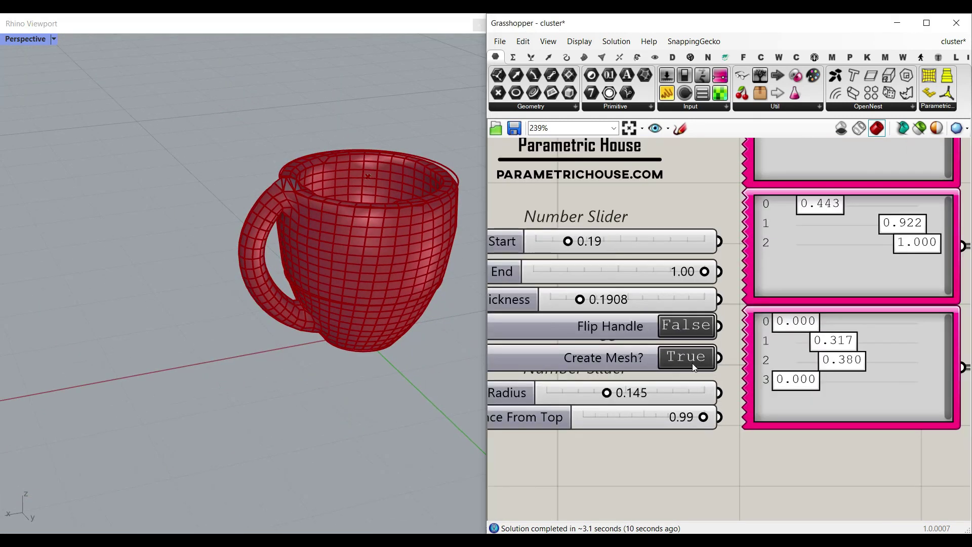
{"action": "left_click", "coordinate": [692, 359]}
Step: Set Difference From Top to 0.79 and turn on Create Mesh
{"action": "right_click_drag", "start_coordinate": [608, 425], "coordinate": [669, 428]}
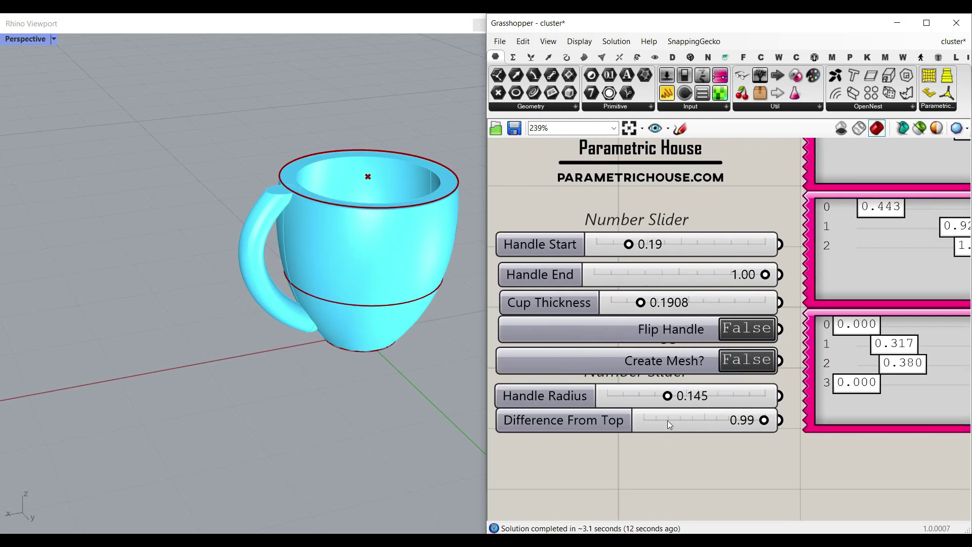
{"action": "left_click_drag", "start_coordinate": [762, 423], "coordinate": [741, 426]}
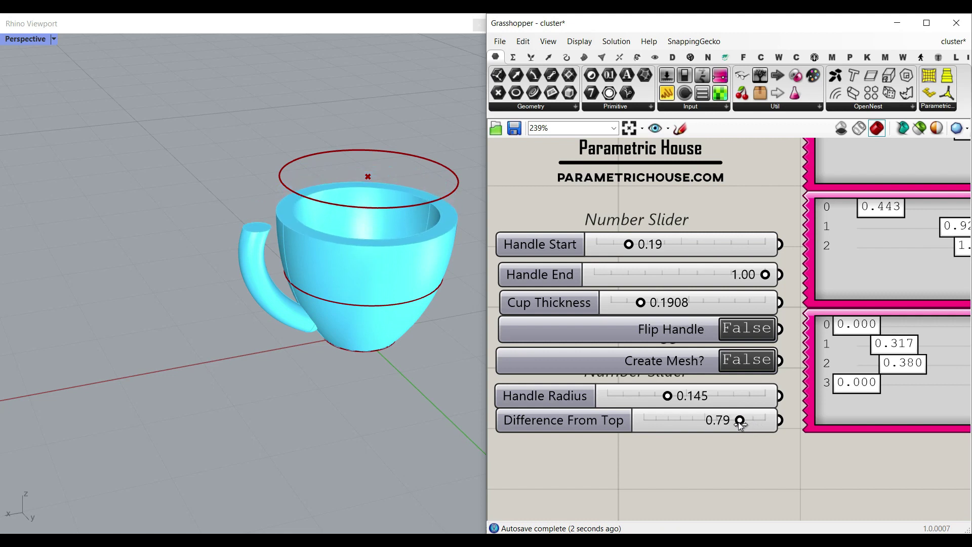
{"action": "scroll", "coordinate": [741, 426], "scroll_direction": "down", "scroll_amount": 3}
{"action": "scroll", "coordinate": [707, 358], "scroll_direction": "up", "scroll_amount": 2}
{"action": "scroll", "coordinate": [707, 357], "scroll_direction": "up", "scroll_amount": 3}
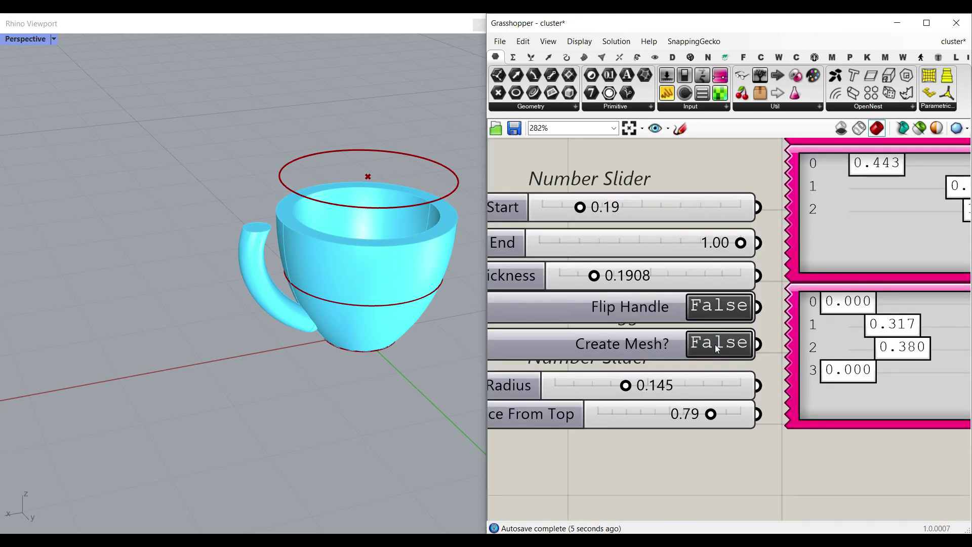
{"action": "left_click", "coordinate": [717, 346]}
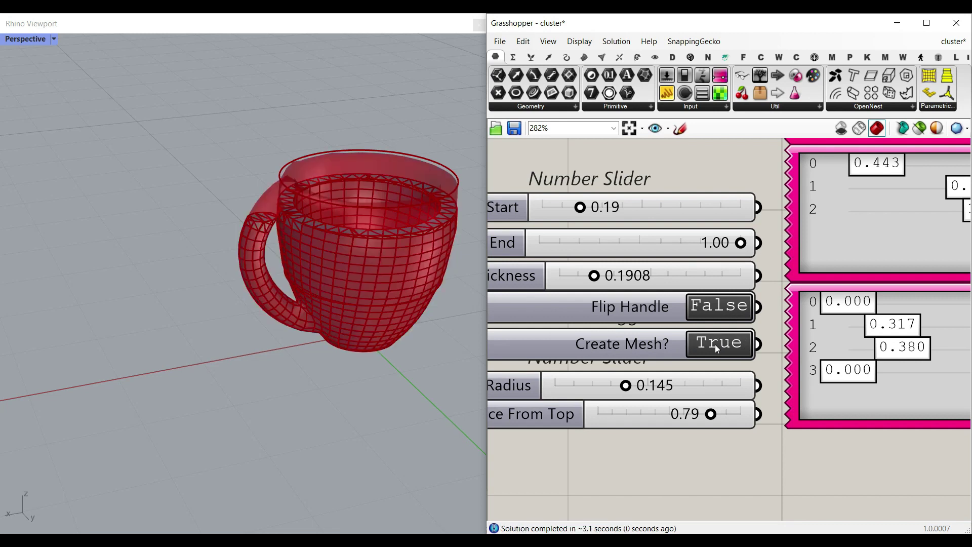
Step: Bake the mesh of the trimmed cup with the default attributes
{"action": "scroll", "coordinate": [845, 329], "scroll_direction": "down", "scroll_amount": 2}
{"action": "right_click_drag", "start_coordinate": [843, 324], "coordinate": [591, 308]}
{"action": "right_click", "coordinate": [803, 287]}
{"action": "left_click", "coordinate": [827, 305]}
{"action": "left_click", "coordinate": [840, 423]}
Step: Move the newly baked mesh away from the preview and inspect the mesh faces along its rim
{"action": "scroll", "coordinate": [346, 303], "scroll_direction": "down", "scroll_amount": 6}
{"action": "left_click_drag", "start_coordinate": [359, 296], "coordinate": [234, 329]}
{"action": "key", "text": "Escape"}
{"action": "scroll", "coordinate": [227, 324], "scroll_direction": "up", "scroll_amount": 5}
{"action": "right_click_drag", "start_coordinate": [227, 324], "coordinate": [236, 228]}
{"action": "scroll", "coordinate": [76, 181], "scroll_direction": "up", "scroll_amount": 5}
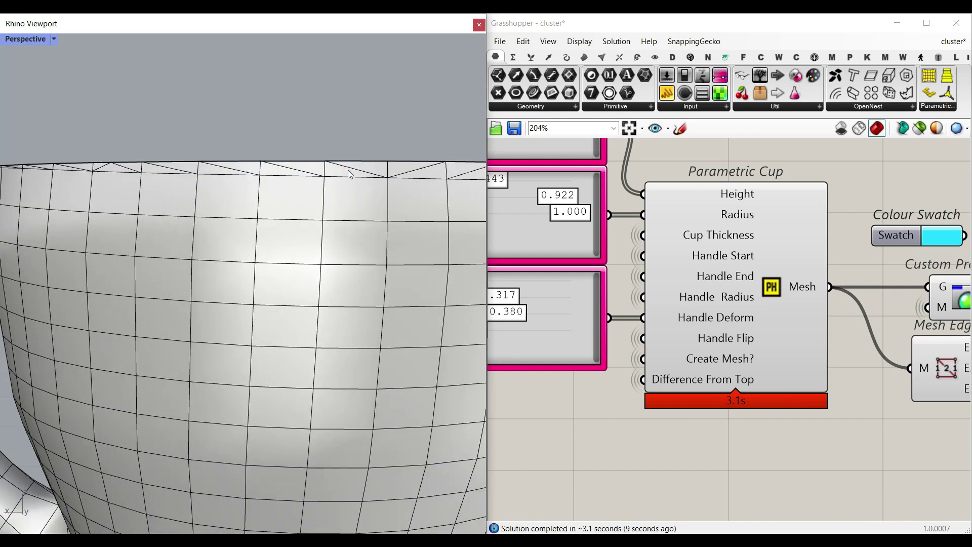
{"action": "scroll", "coordinate": [400, 173], "scroll_direction": "down", "scroll_amount": 5}
{"action": "right_click_drag", "start_coordinate": [400, 172], "coordinate": [400, 203]}
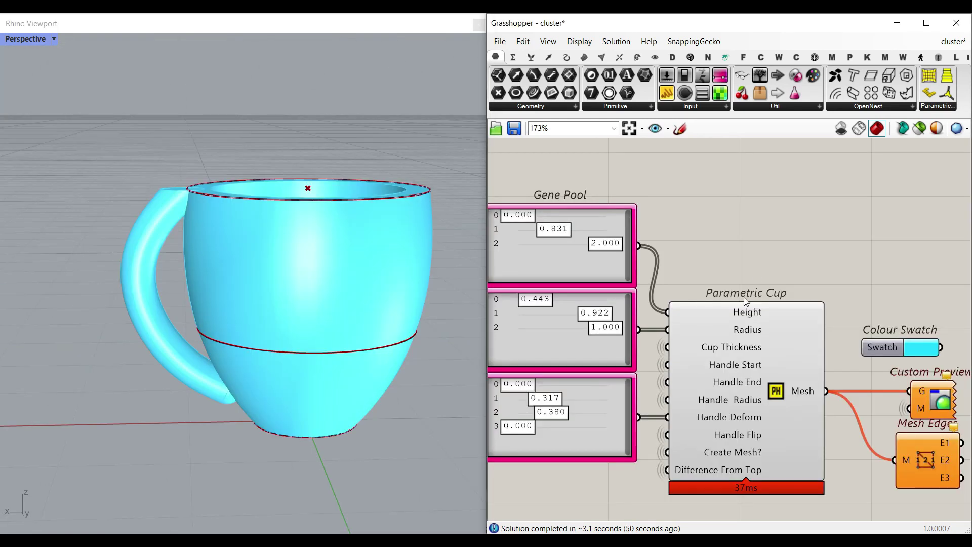
Step: Switch to the example-file definition and look over its component groups
{"action": "left_click", "coordinate": [948, 40]}
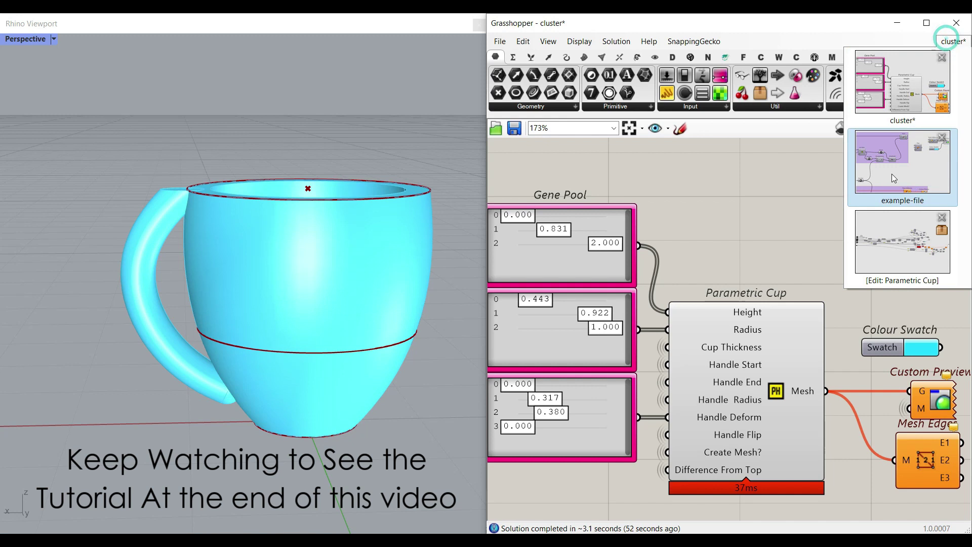
{"action": "left_click", "coordinate": [912, 172]}
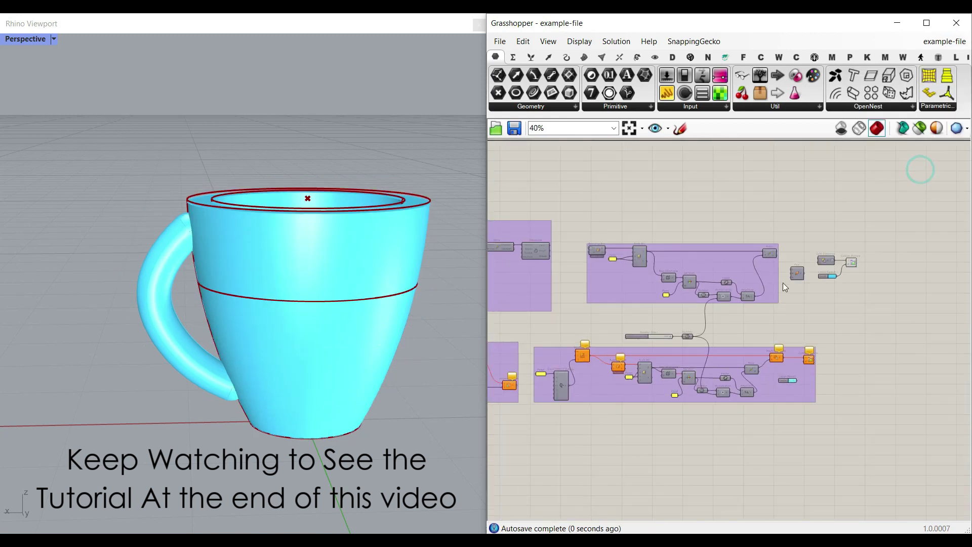
{"action": "scroll", "coordinate": [783, 282], "scroll_direction": "down", "scroll_amount": 3}
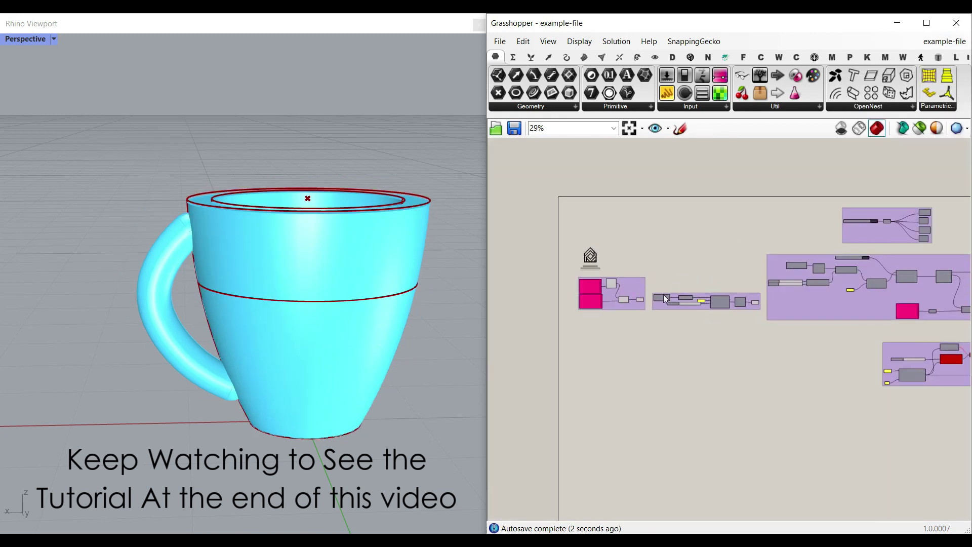
{"action": "right_click_drag", "start_coordinate": [895, 320], "coordinate": [737, 370]}
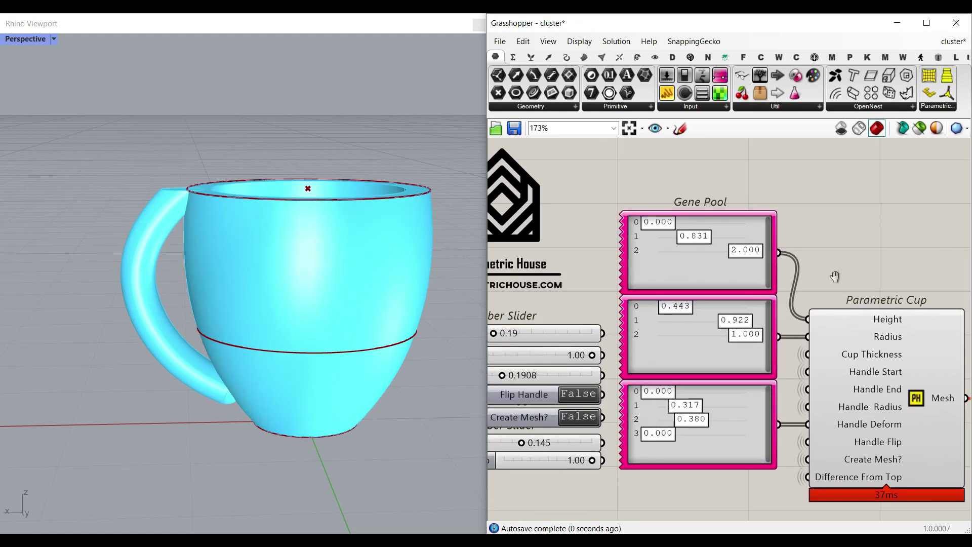
Step: In the cluster definition, set the height Gene Pool's second value to 1.022 and its third value to 2.000
{"action": "scroll", "coordinate": [846, 266], "scroll_direction": "up", "scroll_amount": 3}
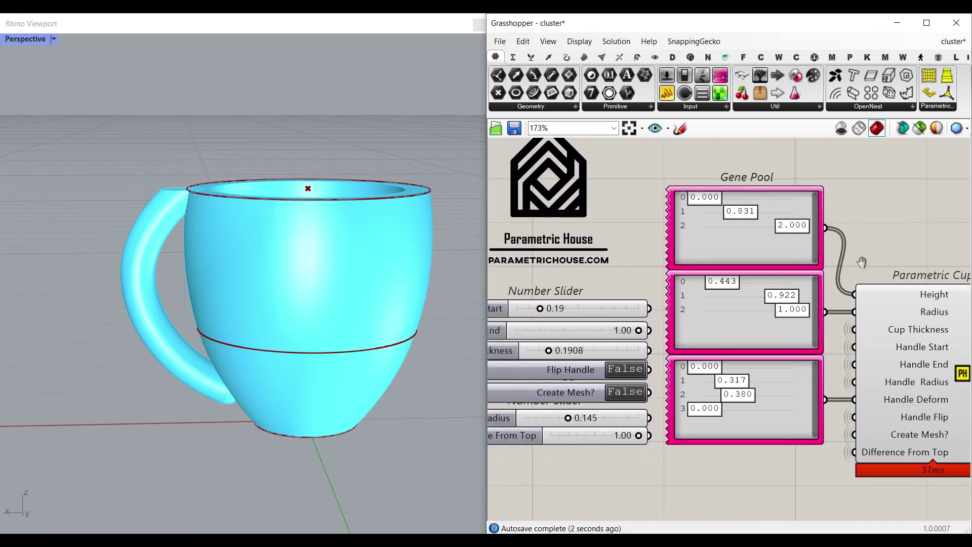
{"action": "scroll", "coordinate": [831, 317], "scroll_direction": "down", "scroll_amount": 3}
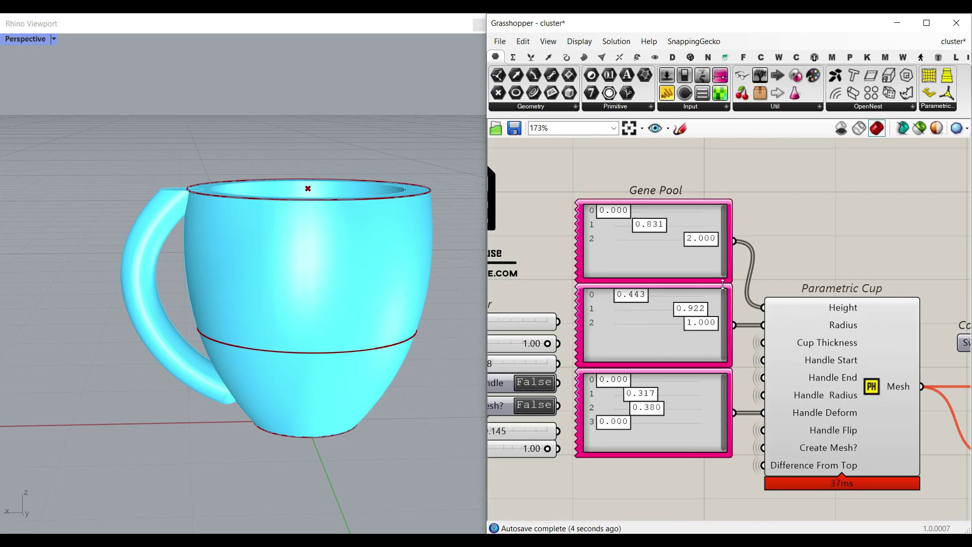
{"action": "scroll", "coordinate": [611, 213], "scroll_direction": "up", "scroll_amount": 2}
{"action": "right_click_drag", "start_coordinate": [365, 284], "coordinate": [282, 329]}
{"action": "left_click_drag", "start_coordinate": [664, 229], "coordinate": [685, 233]}
{"action": "left_click_drag", "start_coordinate": [734, 259], "coordinate": [725, 260]}
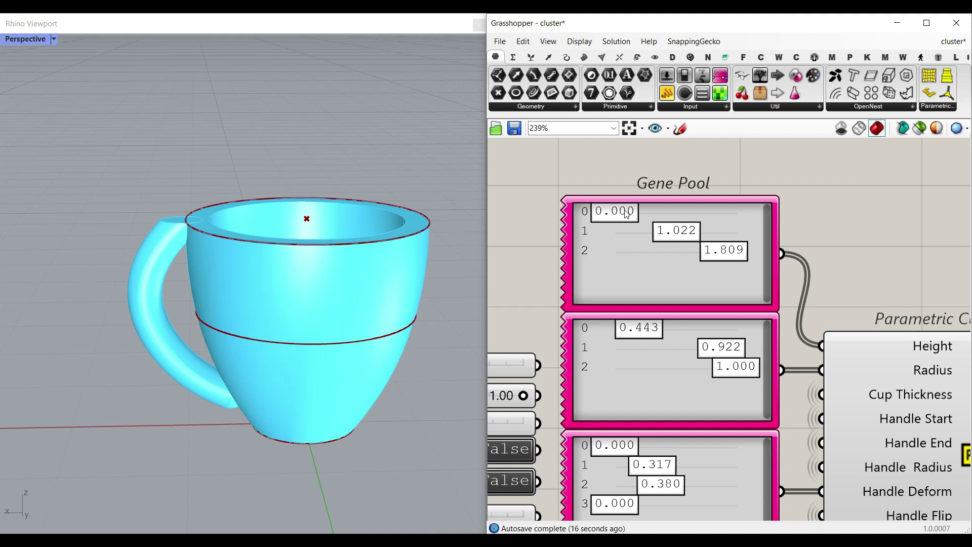
{"action": "left_click_drag", "start_coordinate": [720, 257], "coordinate": [757, 258]}
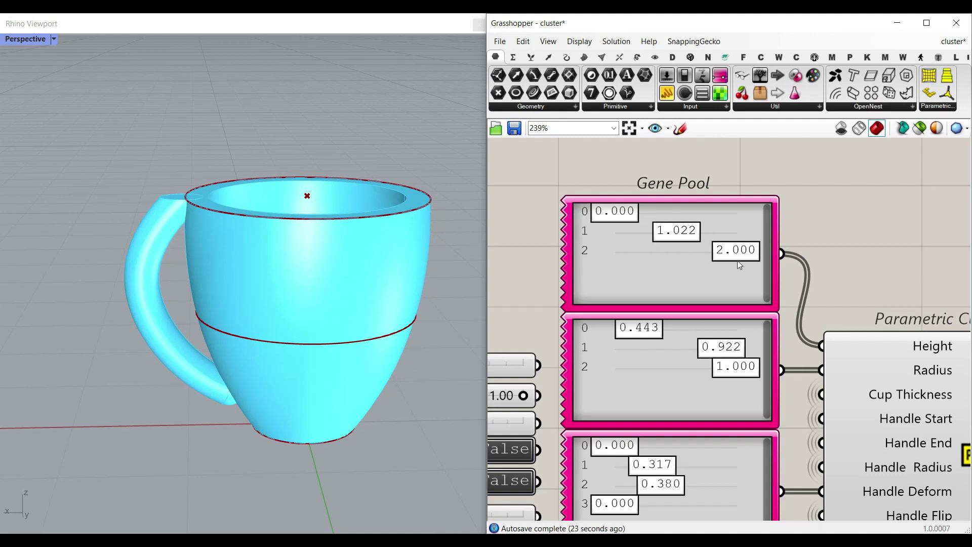
Step: Set the radius Gene Pool's first value to 0.455 and its second value to 0.971
{"action": "mouse_move", "coordinate": [636, 330]}
{"action": "left_mouse_down"}
{"action": "mouse_move", "coordinate": [679, 336]}
{"action": "mouse_move", "coordinate": [639, 331]}
{"action": "left_mouse_up"}
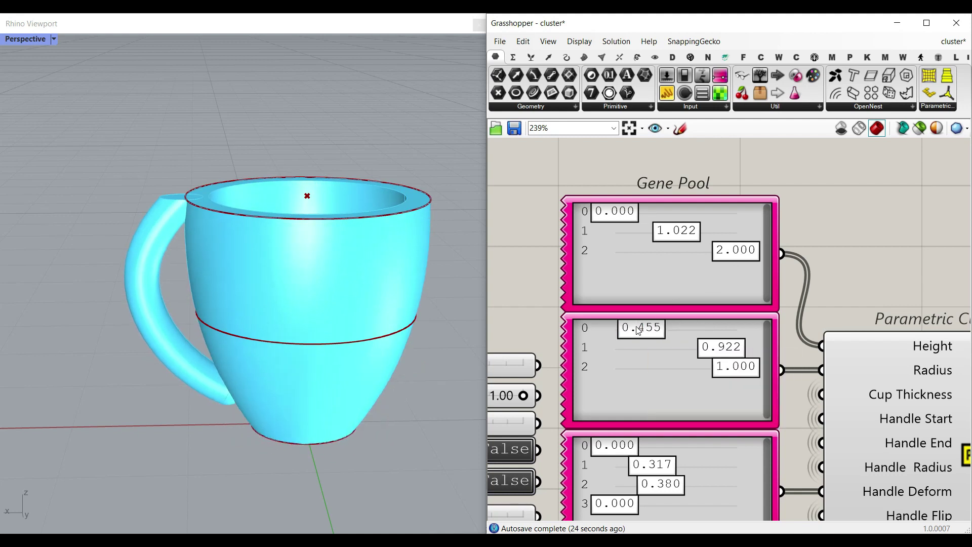
{"action": "mouse_move", "coordinate": [715, 350]}
{"action": "left_mouse_down"}
{"action": "mouse_move", "coordinate": [663, 347]}
{"action": "mouse_move", "coordinate": [725, 349]}
{"action": "left_mouse_up"}
{"action": "right_click_drag", "start_coordinate": [490, 459], "coordinate": [633, 363]}
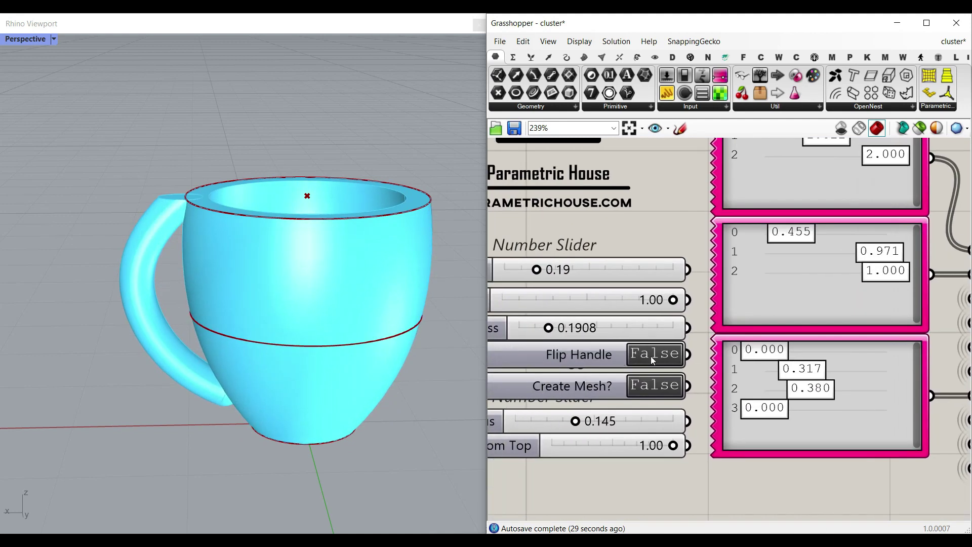
Step: Reduce the radius Gene Pool's second value to 0.697 and check the cup's profile
{"action": "right_click_drag", "start_coordinate": [885, 248], "coordinate": [795, 331]}
{"action": "left_click_drag", "start_coordinate": [797, 336], "coordinate": [743, 336]}
{"action": "mouse_move", "coordinate": [256, 238]}
{"action": "right_mouse_down"}
{"action": "mouse_move", "coordinate": [235, 314]}
{"action": "mouse_move", "coordinate": [271, 238]}
{"action": "right_mouse_up"}
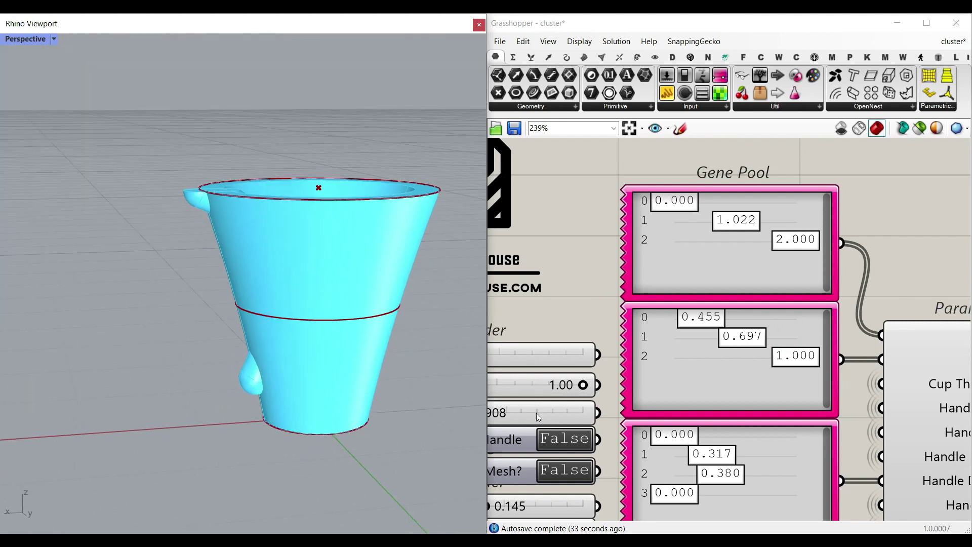
Step: Try Flip Handle while viewing the cup from above, and turn it off again
{"action": "right_click_drag", "start_coordinate": [579, 474], "coordinate": [691, 421]}
{"action": "left_click", "coordinate": [679, 386]}
{"action": "right_click_drag", "start_coordinate": [256, 223], "coordinate": [247, 274]}
{"action": "left_click", "coordinate": [682, 392]}
{"action": "right_click_drag", "start_coordinate": [749, 357], "coordinate": [656, 445]}
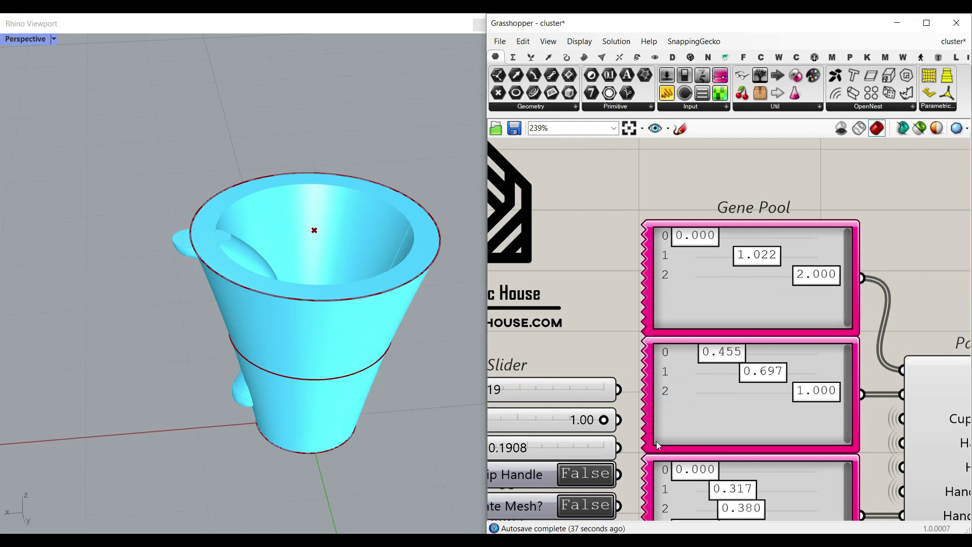
Step: Set the radius Gene Pool's second value to 0.785 and check the cup from the side
{"action": "left_click_drag", "start_coordinate": [765, 375], "coordinate": [772, 374]}
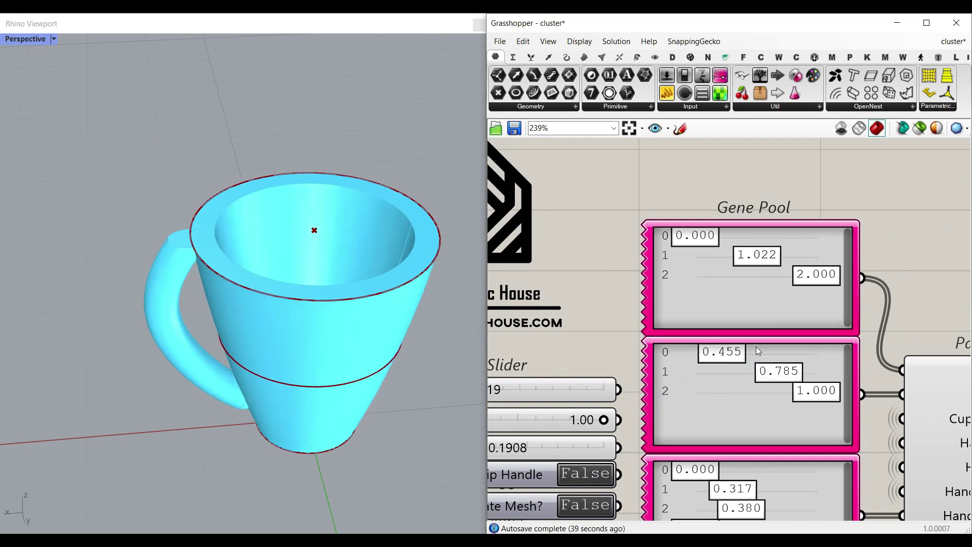
{"action": "scroll", "coordinate": [755, 307], "scroll_direction": "down", "scroll_amount": 1}
{"action": "right_click_drag", "start_coordinate": [354, 335], "coordinate": [324, 295]}
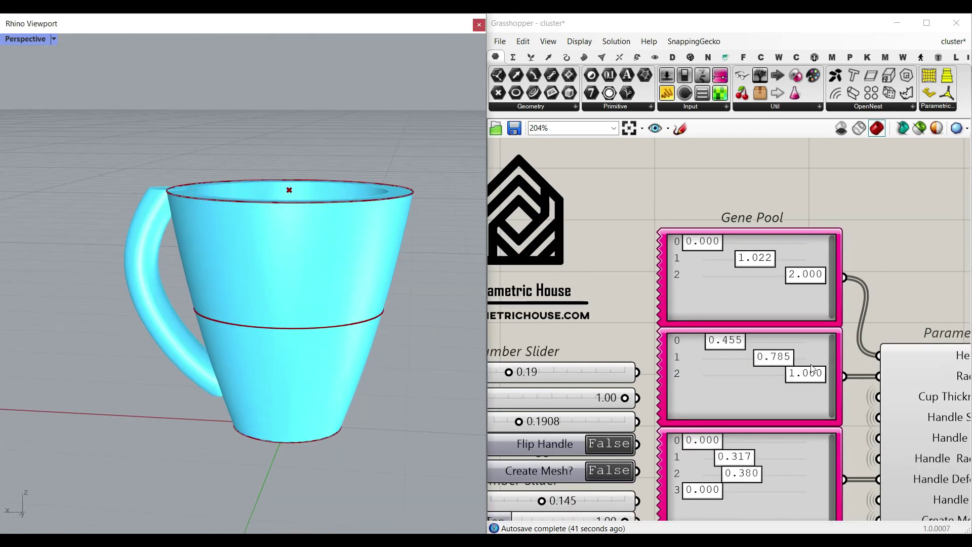
Step: Increase the height Gene Pool's gene count to 4
{"action": "right_click_drag", "start_coordinate": [814, 366], "coordinate": [714, 340]}
{"action": "double_click", "coordinate": [666, 278]}
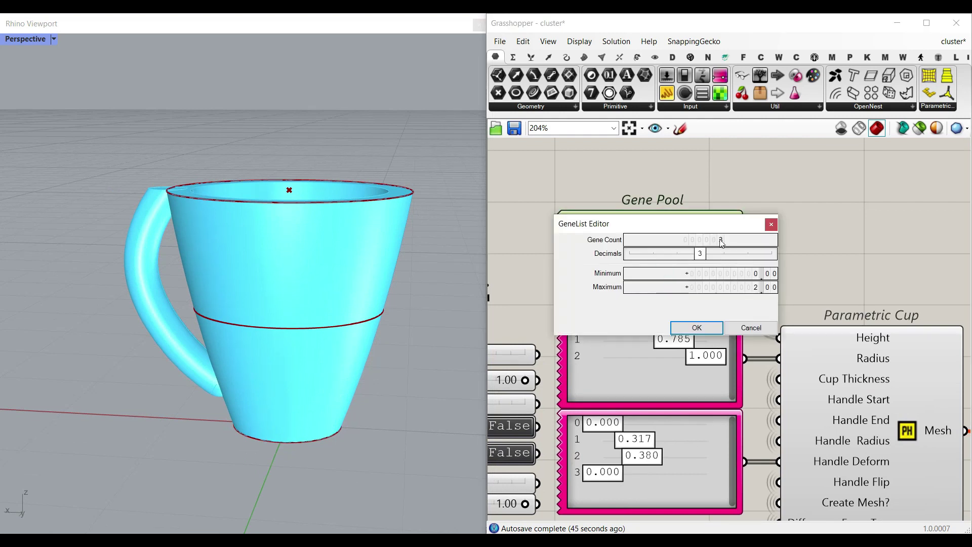
{"action": "left_click", "coordinate": [697, 328]}
Step: Move the height Gene Pool clear of the radius pool and set its second to fourth values to 0.674, 1.406 and 2.000
{"action": "left_click_drag", "start_coordinate": [689, 284], "coordinate": [692, 248]}
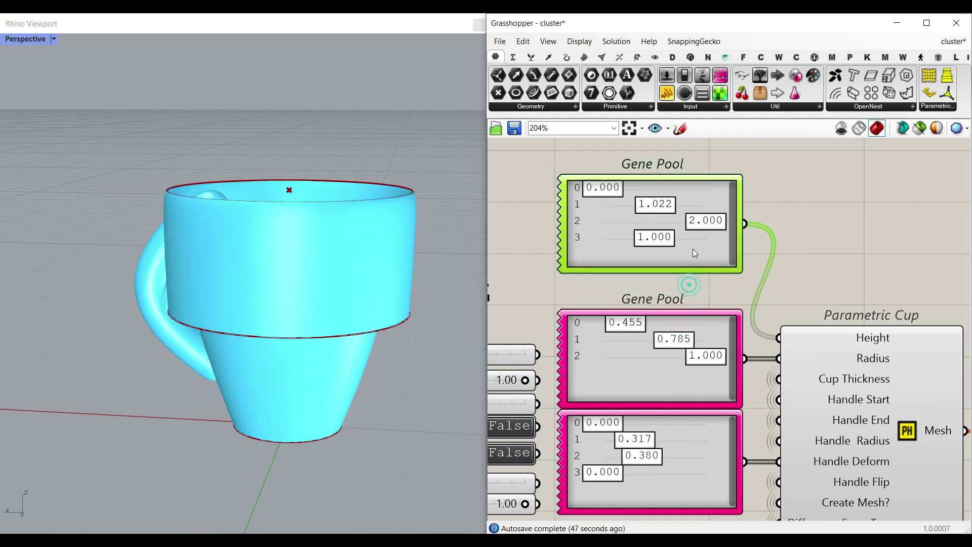
{"action": "left_click_drag", "start_coordinate": [648, 207], "coordinate": [630, 207]}
{"action": "left_click_drag", "start_coordinate": [700, 224], "coordinate": [717, 242]}
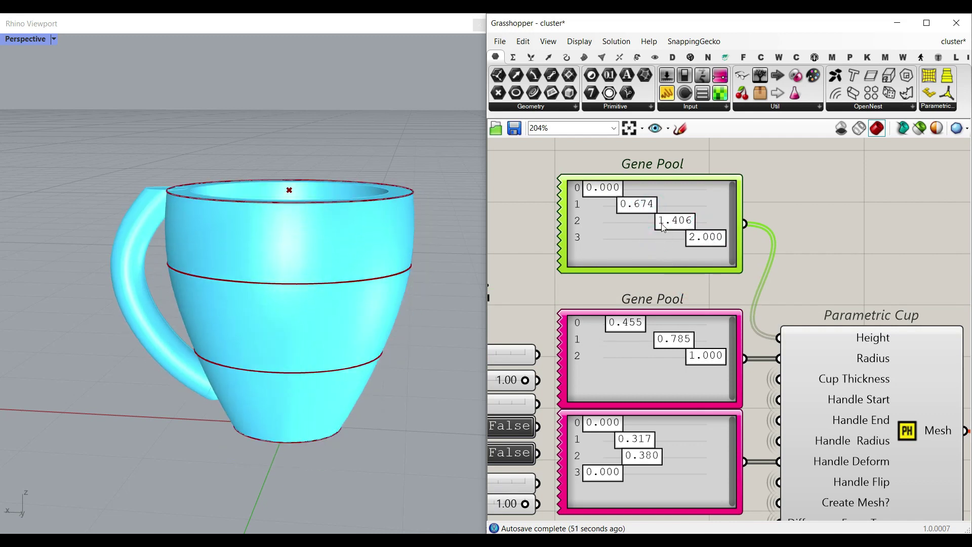
Step: Increase the radius Gene Pool to four genes and set their values to 0.684, 0.728, 0.495 and 0.886
{"action": "double_click", "coordinate": [672, 379]}
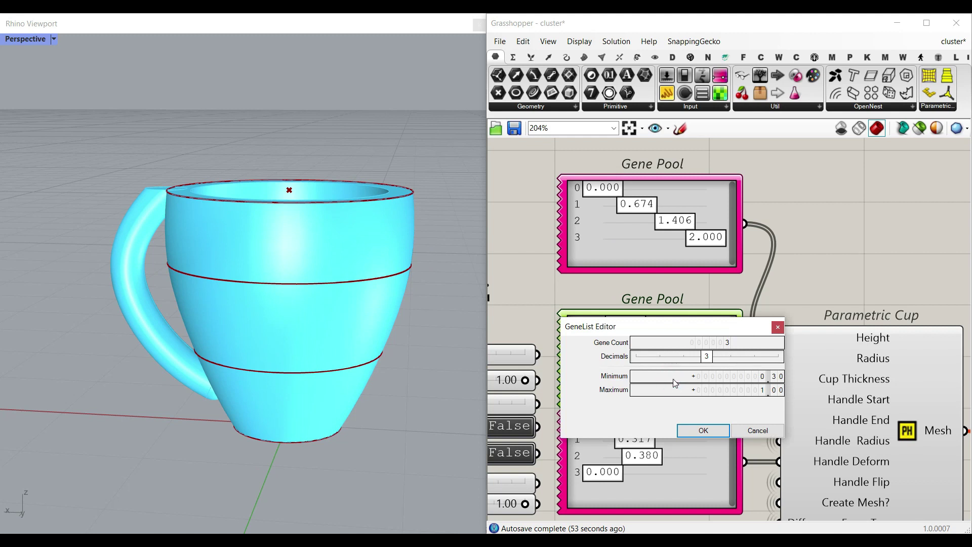
{"action": "left_click", "coordinate": [702, 429]}
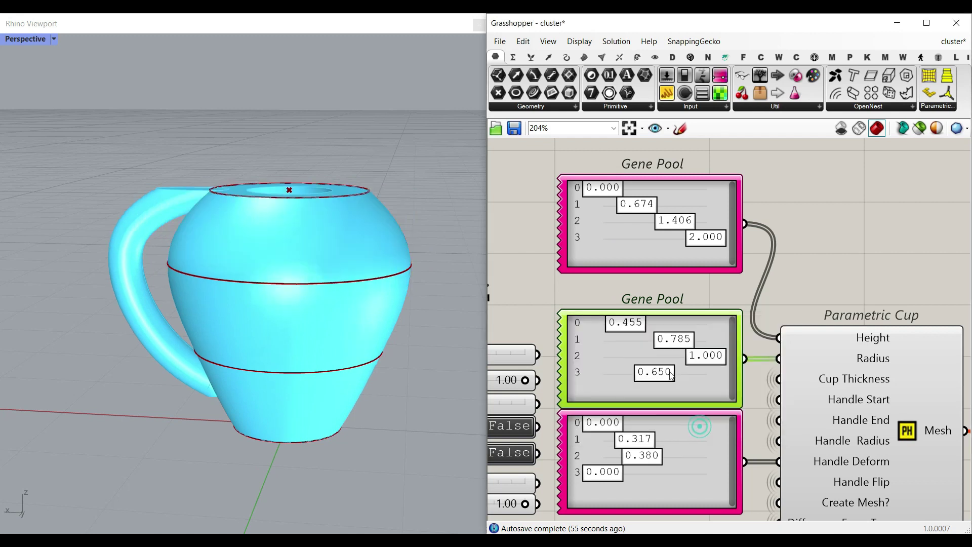
{"action": "mouse_move", "coordinate": [674, 347]}
{"action": "left_mouse_down"}
{"action": "mouse_move", "coordinate": [642, 346]}
{"action": "mouse_move", "coordinate": [681, 346]}
{"action": "left_mouse_up"}
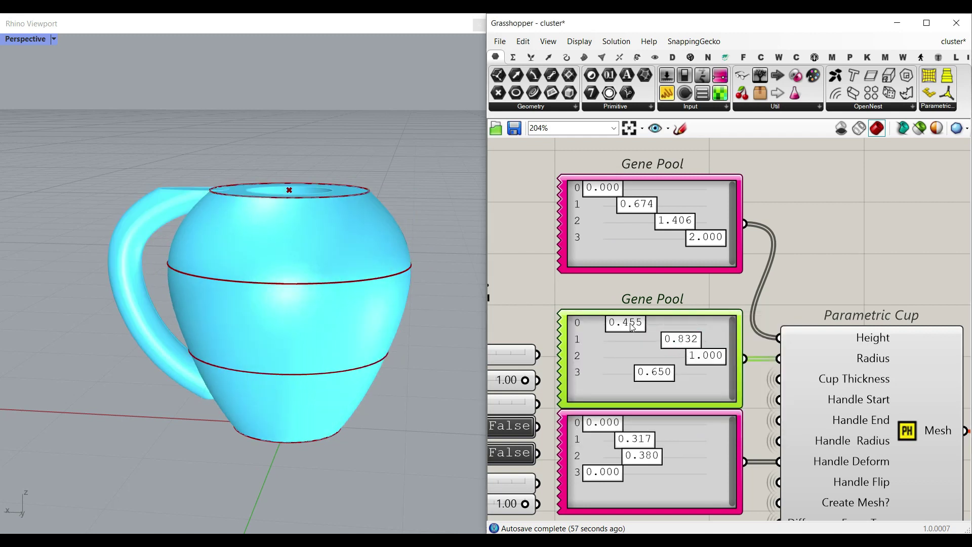
{"action": "left_click_drag", "start_coordinate": [632, 327], "coordinate": [667, 331]}
{"action": "left_click_drag", "start_coordinate": [706, 356], "coordinate": [695, 381]}
{"action": "left_click_drag", "start_coordinate": [633, 356], "coordinate": [661, 347]}
Step: Set the height Gene Pool's second value to 0.387 and its third value to 1.058
{"action": "left_click_drag", "start_coordinate": [668, 221], "coordinate": [626, 212]}
{"action": "left_click_drag", "start_coordinate": [695, 240], "coordinate": [627, 214]}
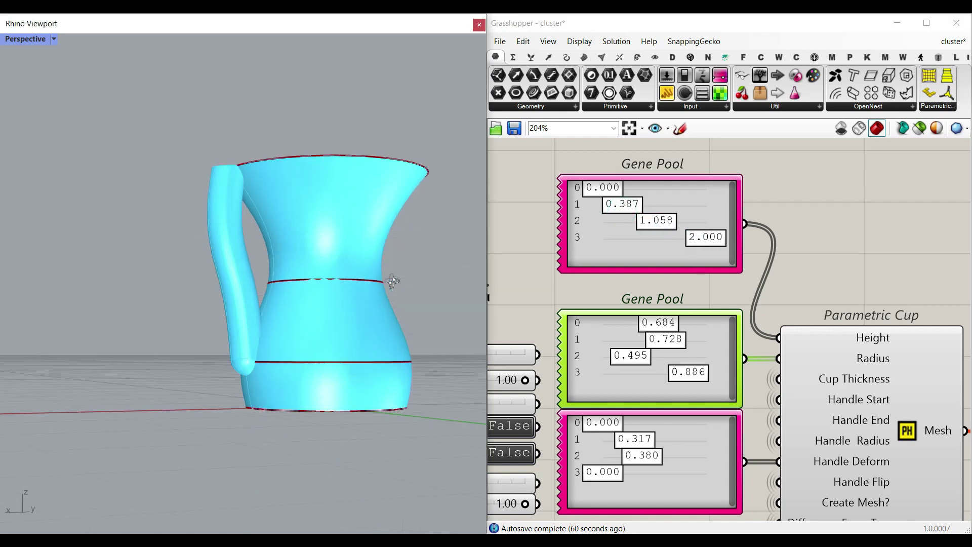
Step: Set the Cup Thickness to 0.1086
{"action": "right_click_drag", "start_coordinate": [354, 294], "coordinate": [390, 298]}
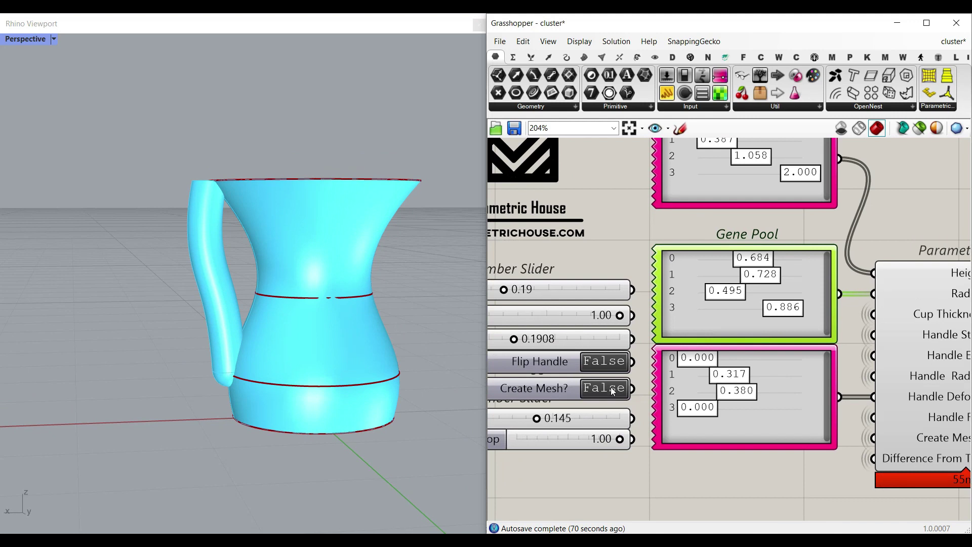
{"action": "left_click", "coordinate": [606, 363]}
{"action": "right_click_drag", "start_coordinate": [293, 231], "coordinate": [281, 255]}
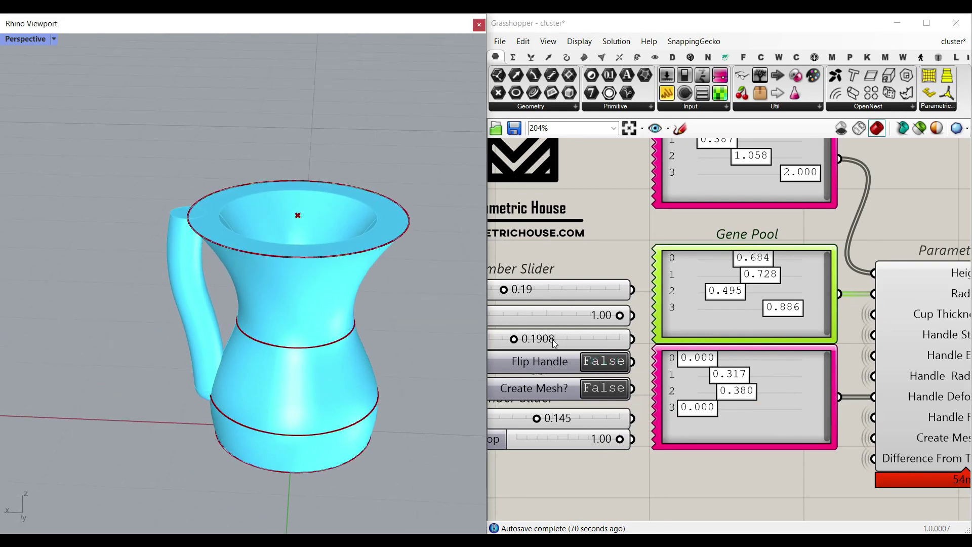
{"action": "right_click_drag", "start_coordinate": [564, 351], "coordinate": [639, 360]}
{"action": "scroll", "coordinate": [573, 354], "scroll_direction": "up", "scroll_amount": 1}
{"action": "left_click_drag", "start_coordinate": [591, 349], "coordinate": [582, 349]}
{"action": "scroll", "coordinate": [250, 357], "scroll_direction": "down", "scroll_amount": 4}
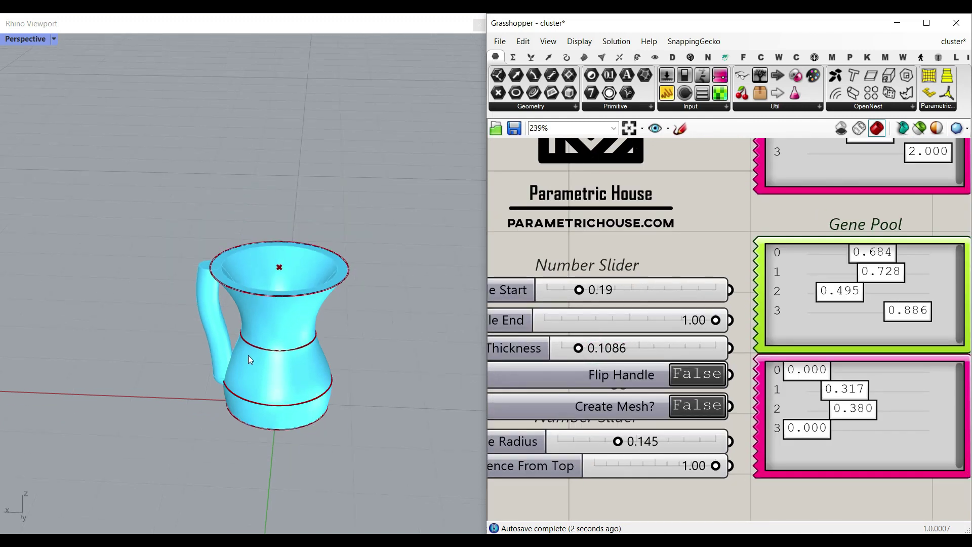
{"action": "right_click_drag", "start_coordinate": [250, 357], "coordinate": [284, 330]}
{"action": "scroll", "coordinate": [666, 403], "scroll_direction": "down", "scroll_amount": 1}
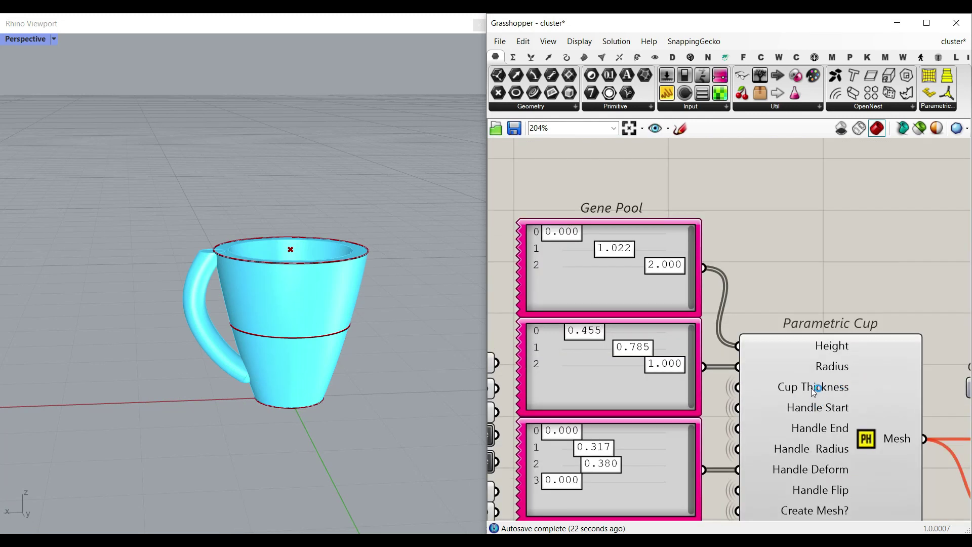
Step: Set the Handle Start to 0.17 and the Handle End to 0.88
{"action": "right_click_drag", "start_coordinate": [642, 409], "coordinate": [824, 404]}
{"action": "right_click_drag", "start_coordinate": [586, 401], "coordinate": [643, 413]}
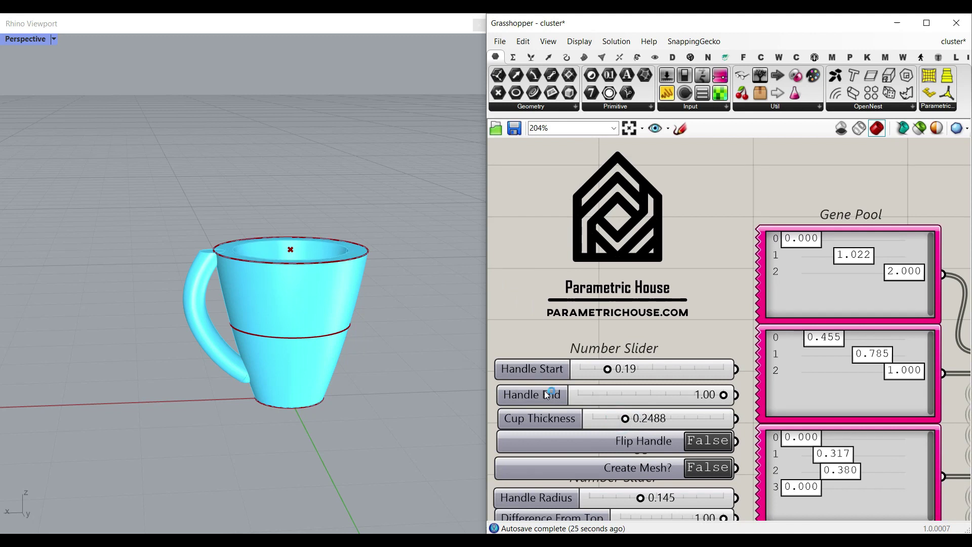
{"action": "right_click_drag", "start_coordinate": [272, 280], "coordinate": [268, 336]}
{"action": "scroll", "coordinate": [270, 335], "scroll_direction": "up", "scroll_amount": 8}
{"action": "right_click_drag", "start_coordinate": [798, 388], "coordinate": [645, 318]}
{"action": "scroll", "coordinate": [644, 316], "scroll_direction": "down", "scroll_amount": 2}
{"action": "scroll", "coordinate": [816, 343], "scroll_direction": "up", "scroll_amount": 3}
{"action": "right_click_drag", "start_coordinate": [741, 376], "coordinate": [932, 378]}
{"action": "right_click_drag", "start_coordinate": [658, 375], "coordinate": [767, 377]}
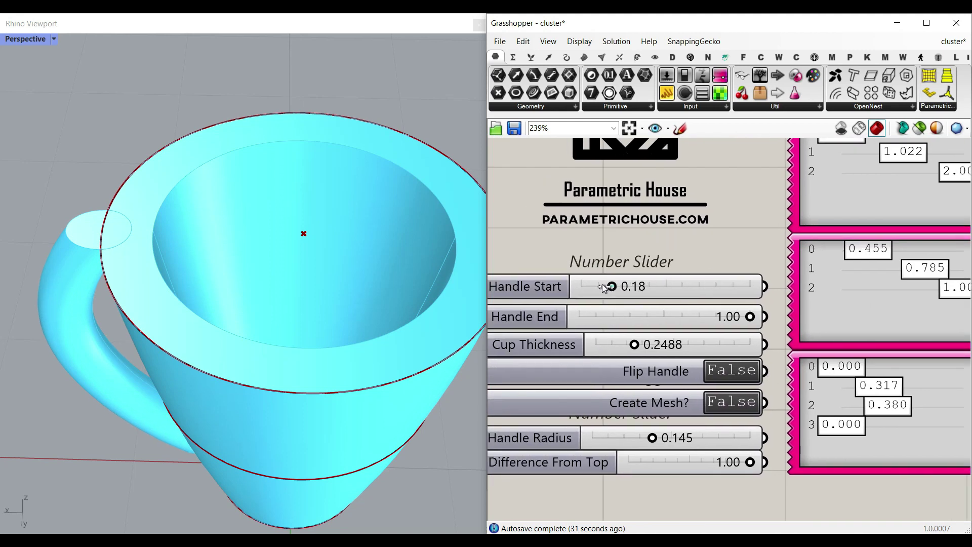
{"action": "left_click_drag", "start_coordinate": [605, 288], "coordinate": [589, 287]}
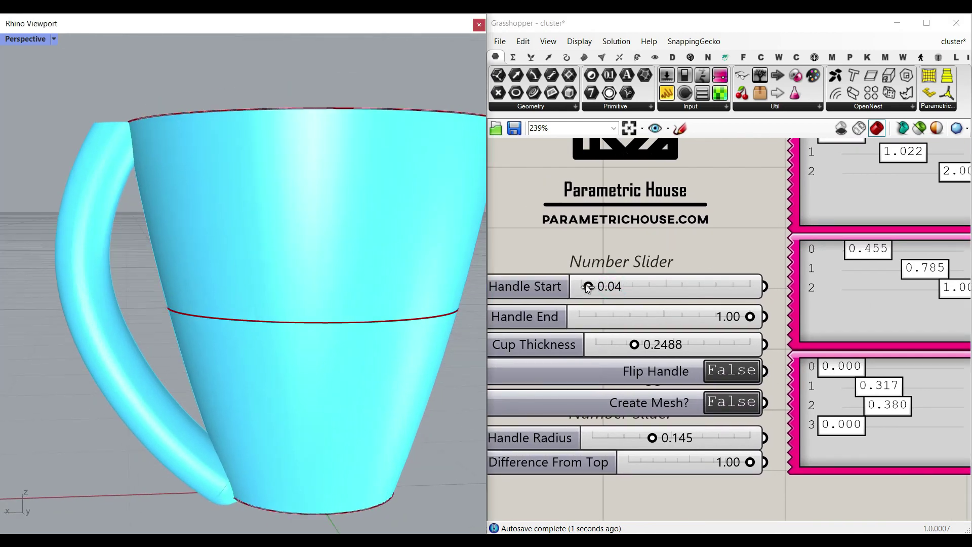
{"action": "mouse_move", "coordinate": [587, 287]}
{"action": "left_mouse_down"}
{"action": "mouse_move", "coordinate": [669, 305]}
{"action": "mouse_move", "coordinate": [587, 306]}
{"action": "left_mouse_up"}
{"action": "left_click_drag", "start_coordinate": [756, 318], "coordinate": [735, 321]}
Step: Set the Handle Radius to 0.135
{"action": "scroll", "coordinate": [671, 327], "scroll_direction": "down", "scroll_amount": 2}
{"action": "right_click_drag", "start_coordinate": [671, 327], "coordinate": [488, 327]}
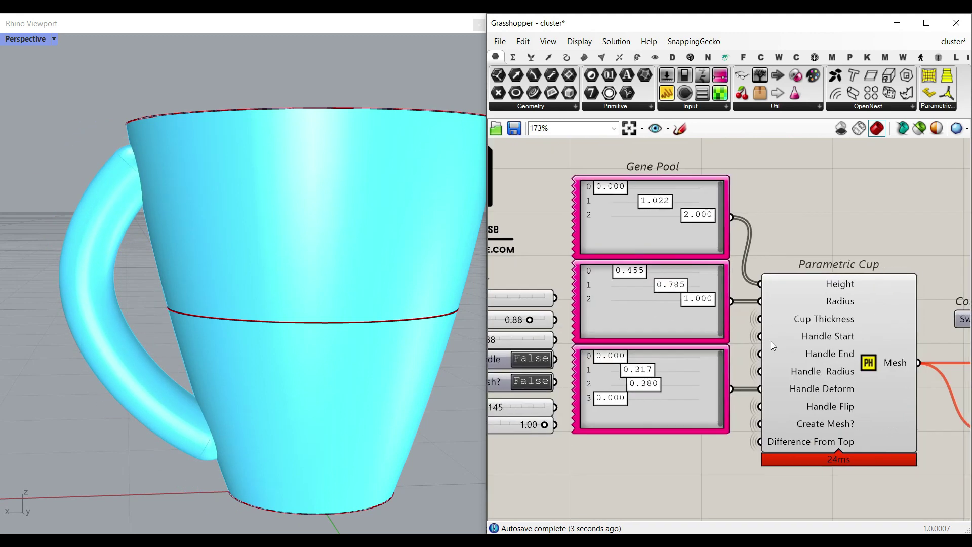
{"action": "scroll", "coordinate": [820, 354], "scroll_direction": "up", "scroll_amount": 2}
{"action": "scroll", "coordinate": [825, 379], "scroll_direction": "down", "scroll_amount": 4}
{"action": "right_click_drag", "start_coordinate": [656, 380], "coordinate": [759, 381]}
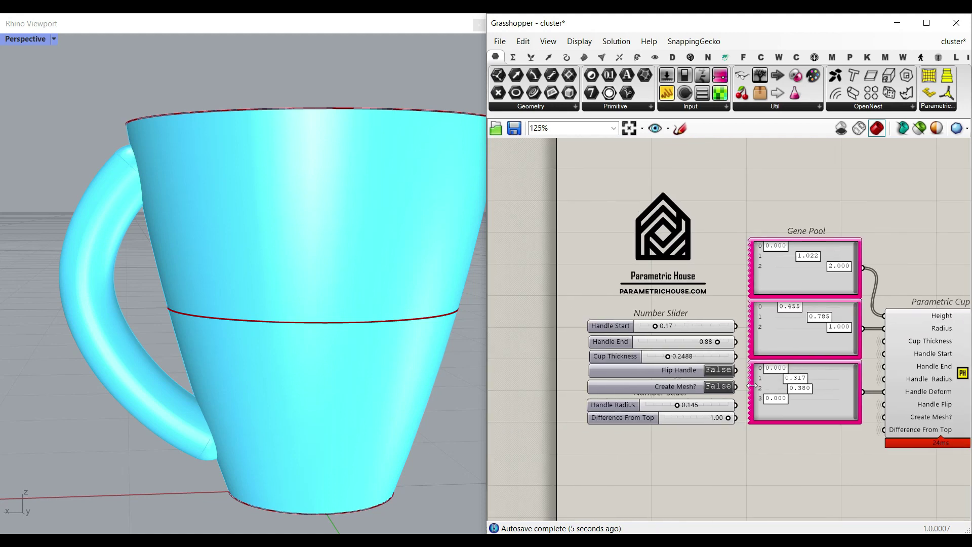
{"action": "scroll", "coordinate": [672, 409], "scroll_direction": "up", "scroll_amount": 3}
{"action": "mouse_move", "coordinate": [697, 409]}
{"action": "left_mouse_down"}
{"action": "mouse_move", "coordinate": [738, 410]}
{"action": "mouse_move", "coordinate": [679, 409]}
{"action": "mouse_move", "coordinate": [714, 411]}
{"action": "mouse_move", "coordinate": [695, 409]}
{"action": "left_mouse_up"}
Step: Set the handle deform Gene Pool's values to 0.346, 0.405, 0.594 and 0.000
{"action": "scroll", "coordinate": [709, 385], "scroll_direction": "down", "scroll_amount": 3}
{"action": "right_click_drag", "start_coordinate": [709, 385], "coordinate": [645, 419]}
{"action": "scroll", "coordinate": [802, 386], "scroll_direction": "up", "scroll_amount": 3}
{"action": "scroll", "coordinate": [615, 366], "scroll_direction": "up", "scroll_amount": 2}
{"action": "left_click_drag", "start_coordinate": [613, 355], "coordinate": [671, 359]}
{"action": "left_click_drag", "start_coordinate": [674, 384], "coordinate": [702, 413]}
{"action": "left_click_drag", "start_coordinate": [621, 439], "coordinate": [598, 435]}
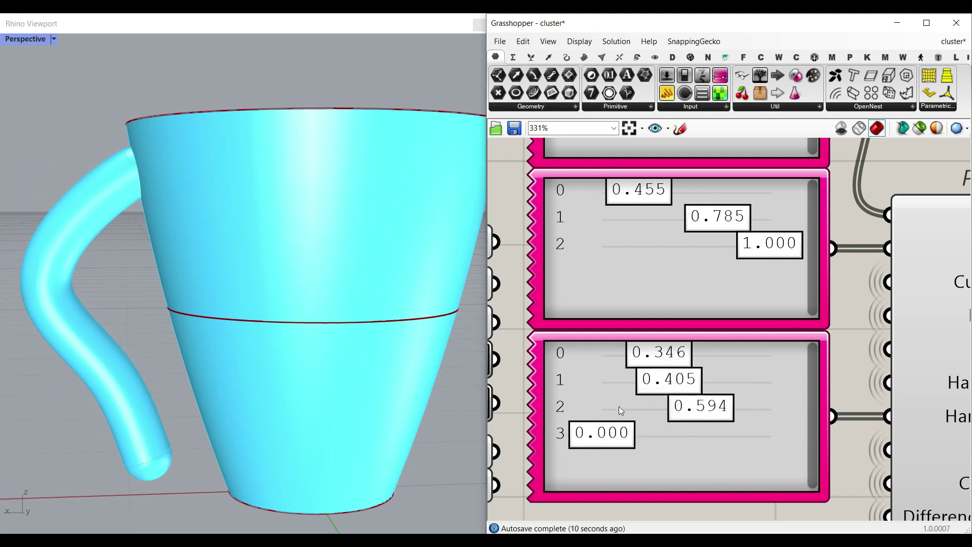
Step: Set the handle deform Gene Pool's first three values to 0.779, 0.625 and 0.000, and the Cup Thickness to 0.1396
{"action": "double_click", "coordinate": [735, 387]}
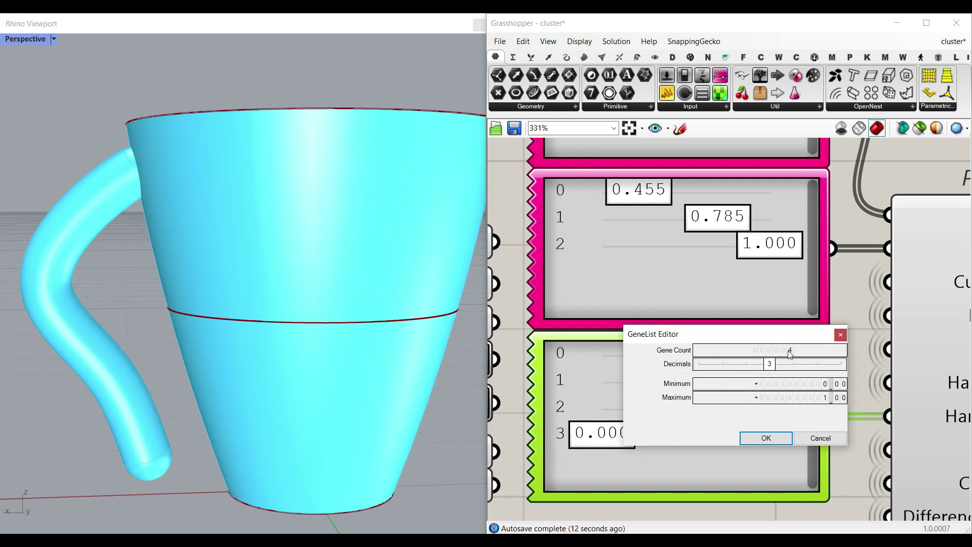
{"action": "left_click", "coordinate": [767, 438]}
{"action": "left_click_drag", "start_coordinate": [673, 360], "coordinate": [737, 361]}
{"action": "left_click_drag", "start_coordinate": [676, 380], "coordinate": [589, 409]}
{"action": "scroll", "coordinate": [209, 299], "scroll_direction": "down", "scroll_amount": 7}
{"action": "right_click_drag", "start_coordinate": [208, 294], "coordinate": [223, 310]}
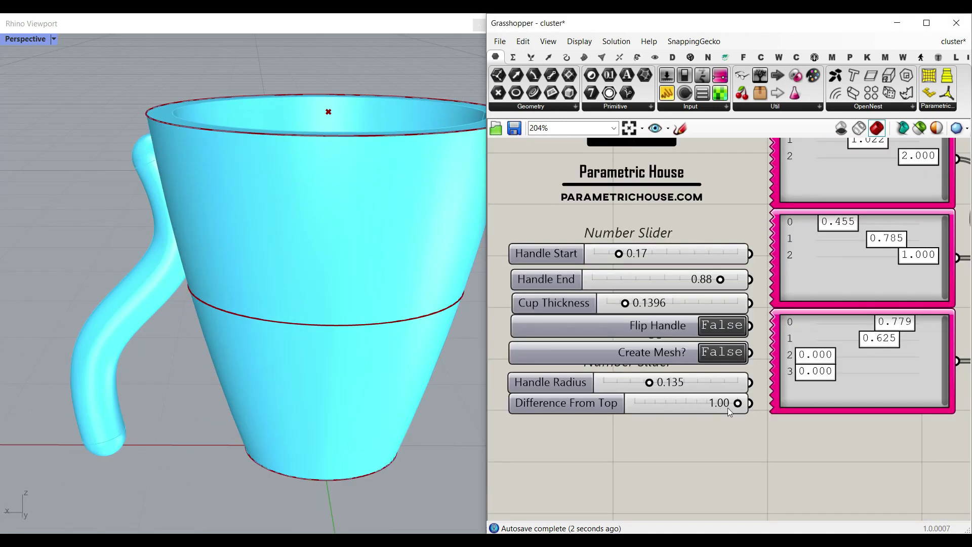
Step: Set Difference From Top to 0.90 so the cup's rim sits lower
{"action": "right_click_drag", "start_coordinate": [221, 381], "coordinate": [254, 357]}
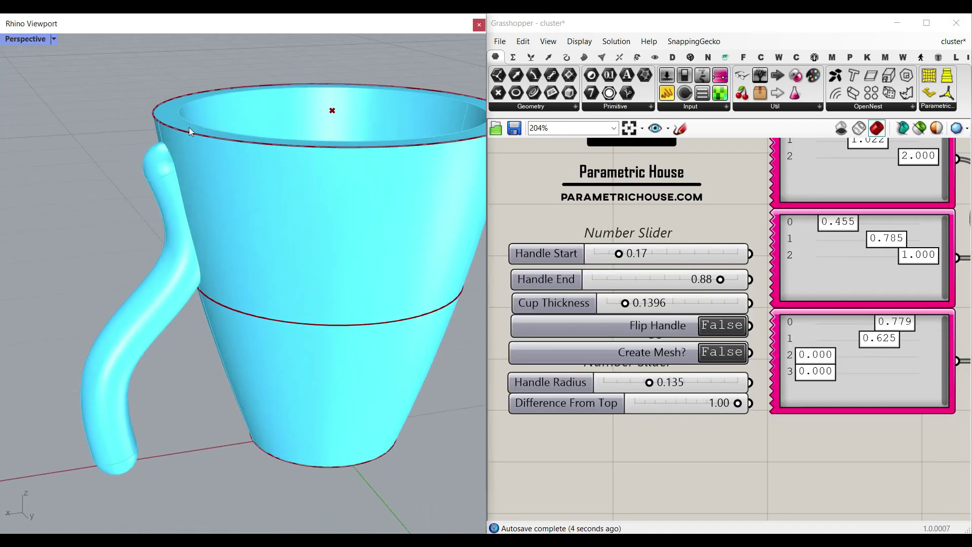
{"action": "mouse_move", "coordinate": [738, 403]}
{"action": "left_mouse_down"}
{"action": "mouse_move", "coordinate": [716, 405]}
{"action": "mouse_move", "coordinate": [732, 404]}
{"action": "left_mouse_up"}
{"action": "scroll", "coordinate": [238, 302], "scroll_direction": "down", "scroll_amount": 4}
{"action": "right_click_drag", "start_coordinate": [273, 201], "coordinate": [232, 235]}
{"action": "scroll", "coordinate": [722, 353], "scroll_direction": "up", "scroll_amount": 1}
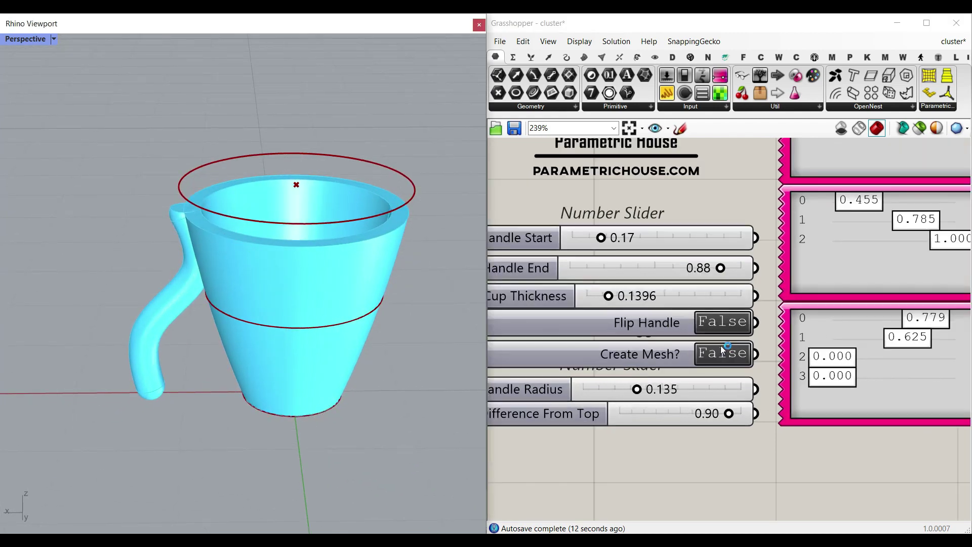
Step: Switch Create Mesh? to True and bake the resulting cup mesh
{"action": "left_click", "coordinate": [726, 354]}
{"action": "scroll", "coordinate": [687, 381], "scroll_direction": "down", "scroll_amount": 1}
{"action": "scroll", "coordinate": [688, 381], "scroll_direction": "down", "scroll_amount": 2}
{"action": "right_click_drag", "start_coordinate": [687, 381], "coordinate": [505, 365]}
{"action": "right_click_drag", "start_coordinate": [829, 341], "coordinate": [743, 326]}
{"action": "scroll", "coordinate": [748, 324], "scroll_direction": "up", "scroll_amount": 2}
{"action": "right_click", "coordinate": [761, 314]}
{"action": "left_click", "coordinate": [776, 335]}
{"action": "left_click", "coordinate": [788, 450]}
Step: Examine the baked cup mesh and its handle from different sides and distances
{"action": "scroll", "coordinate": [380, 332], "scroll_direction": "down", "scroll_amount": 4}
{"action": "right_click_drag", "start_coordinate": [380, 332], "coordinate": [408, 359]}
{"action": "scroll", "coordinate": [408, 359], "scroll_direction": "down", "scroll_amount": 4}
{"action": "left_click_drag", "start_coordinate": [365, 339], "coordinate": [250, 362]}
{"action": "left_click", "coordinate": [212, 228]}
{"action": "right_click_drag", "start_coordinate": [151, 239], "coordinate": [210, 226]}
{"action": "scroll", "coordinate": [284, 364], "scroll_direction": "up", "scroll_amount": 7}
{"action": "right_click_drag", "start_coordinate": [304, 375], "coordinate": [314, 354]}
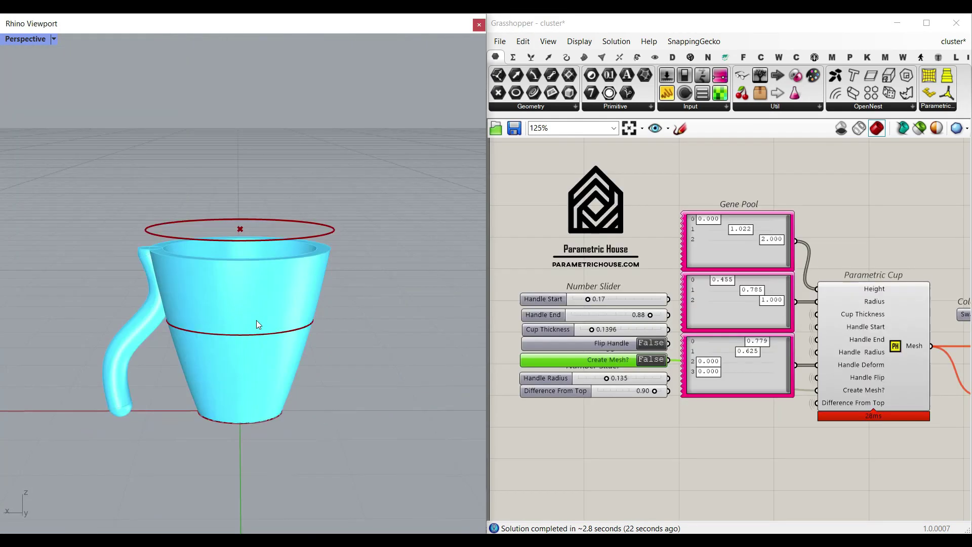
{"action": "scroll", "coordinate": [603, 342], "scroll_direction": "up", "scroll_amount": 4}
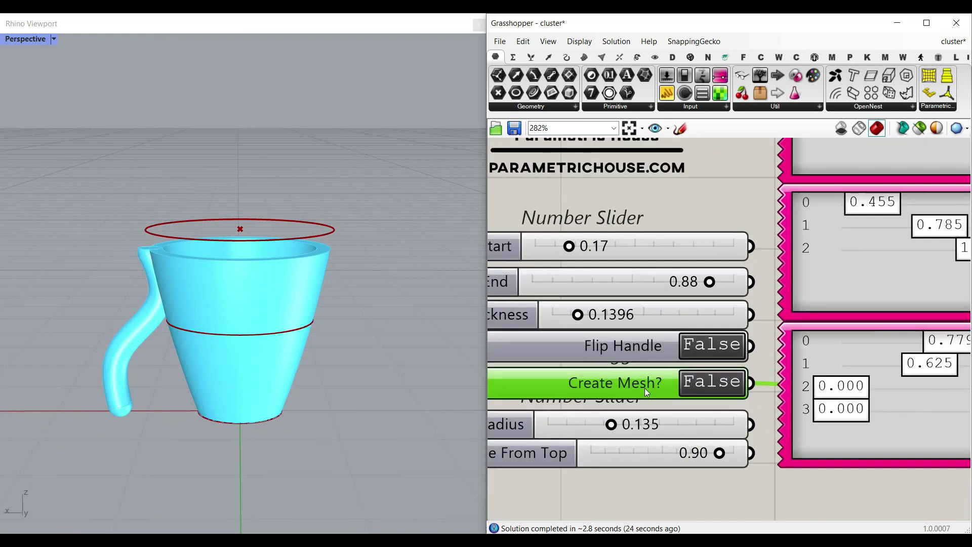
{"action": "scroll", "coordinate": [709, 388], "scroll_direction": "down", "scroll_amount": 3}
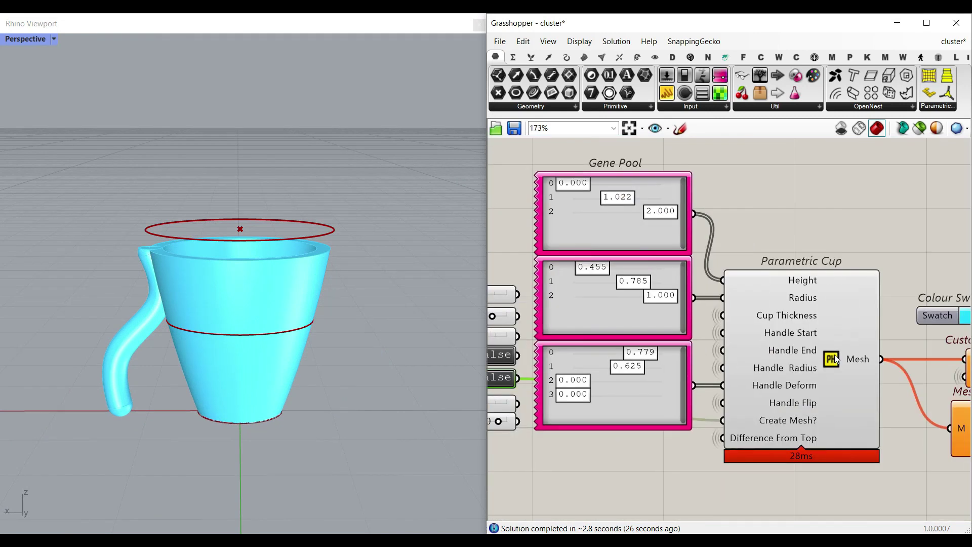
{"action": "right_click", "coordinate": [837, 360]}
{"action": "left_click", "coordinate": [800, 170]}
{"action": "right_click", "coordinate": [835, 361]}
{"action": "left_click", "coordinate": [794, 194]}
Step: Set the radius Gene Pool's first two values to 0.409 and 0.605, and switch Flip Handle to True
{"action": "right_click_drag", "start_coordinate": [333, 325], "coordinate": [306, 331]}
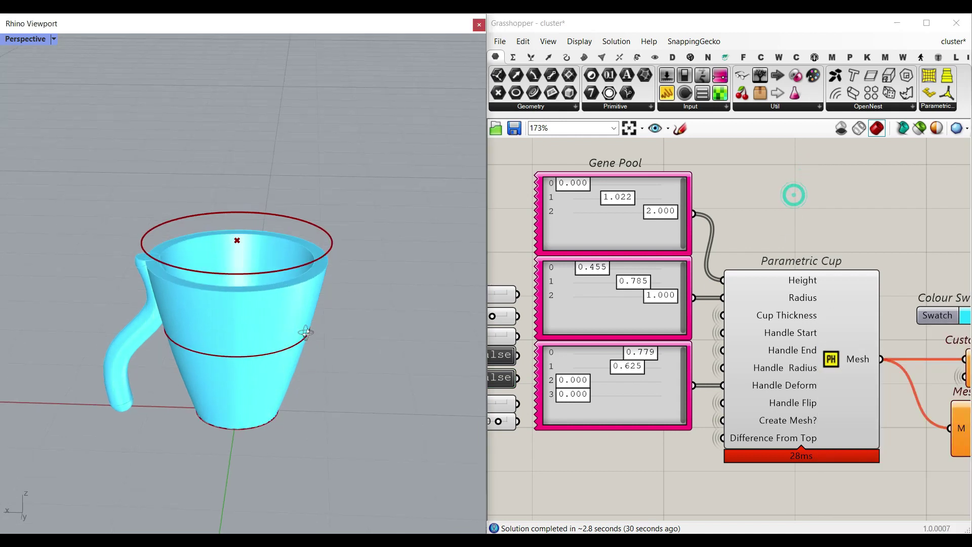
{"action": "scroll", "coordinate": [709, 274], "scroll_direction": "up", "scroll_amount": 3}
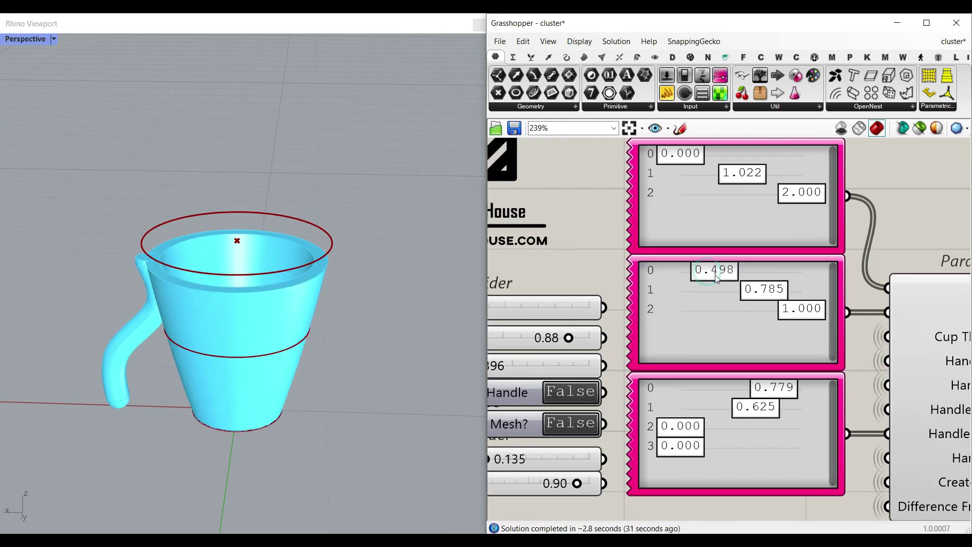
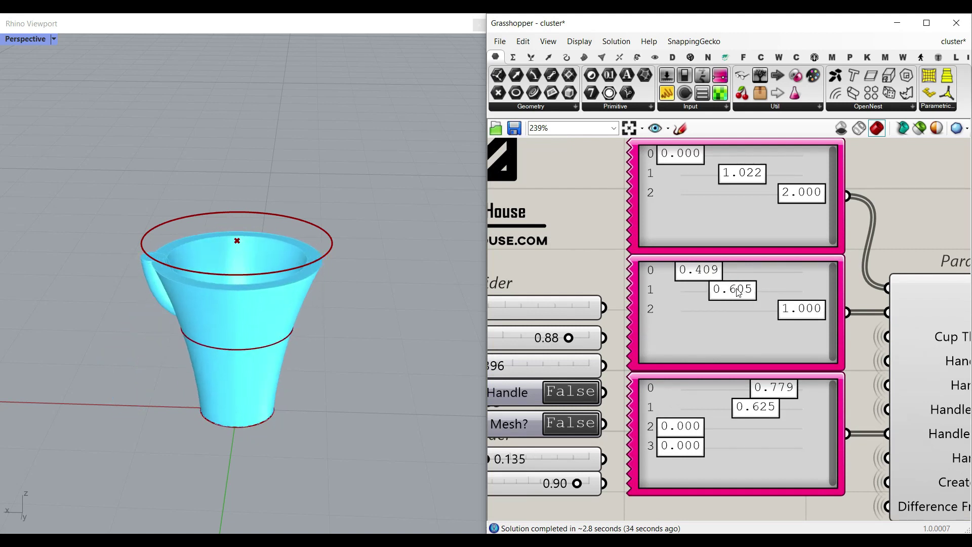
{"action": "right_click_drag", "start_coordinate": [625, 369], "coordinate": [740, 354]}
{"action": "double_click", "coordinate": [707, 382]}
{"action": "right_click_drag", "start_coordinate": [212, 385], "coordinate": [246, 359]}
Step: Reshape the flipped handle by setting the handle deform Gene Pool's values to 0.000, 0.590, 0.348 and 0.539
{"action": "right_click_drag", "start_coordinate": [809, 421], "coordinate": [707, 371]}
{"action": "left_click_drag", "start_coordinate": [697, 364], "coordinate": [754, 391]}
{"action": "left_click_drag", "start_coordinate": [758, 330], "coordinate": [704, 328]}
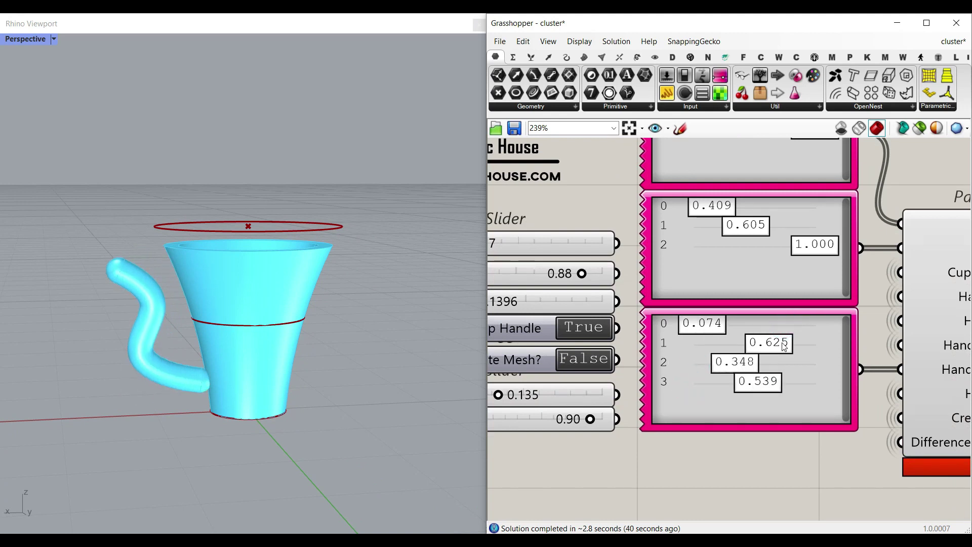
{"action": "mouse_move", "coordinate": [785, 347]}
{"action": "left_mouse_down"}
{"action": "mouse_move", "coordinate": [733, 345]}
{"action": "mouse_move", "coordinate": [779, 344]}
{"action": "left_mouse_up"}
{"action": "left_click_drag", "start_coordinate": [706, 326], "coordinate": [636, 329]}
{"action": "right_click_drag", "start_coordinate": [359, 372], "coordinate": [256, 400]}
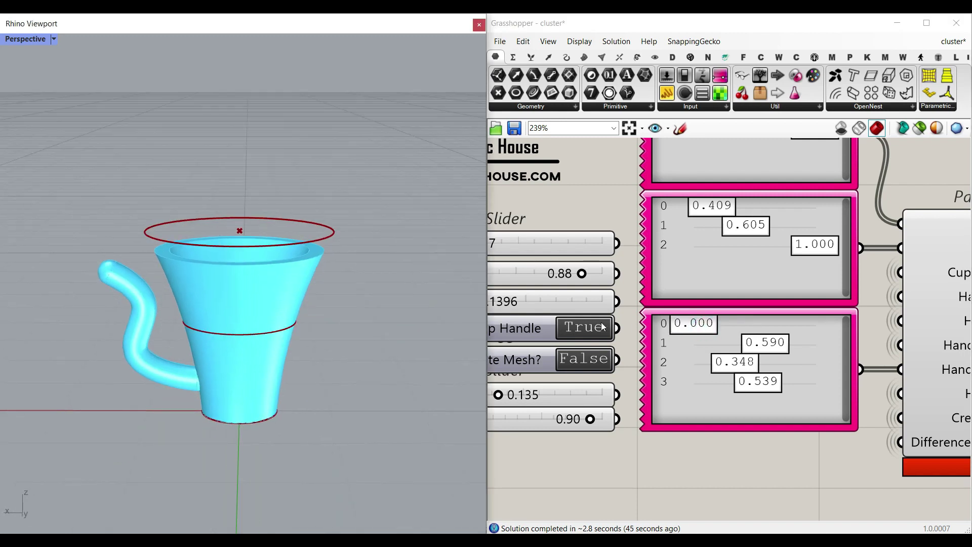
Step: Set Difference From Top to 0.92
{"action": "right_click_drag", "start_coordinate": [805, 322], "coordinate": [775, 304]}
{"action": "right_click_drag", "start_coordinate": [636, 388], "coordinate": [703, 390]}
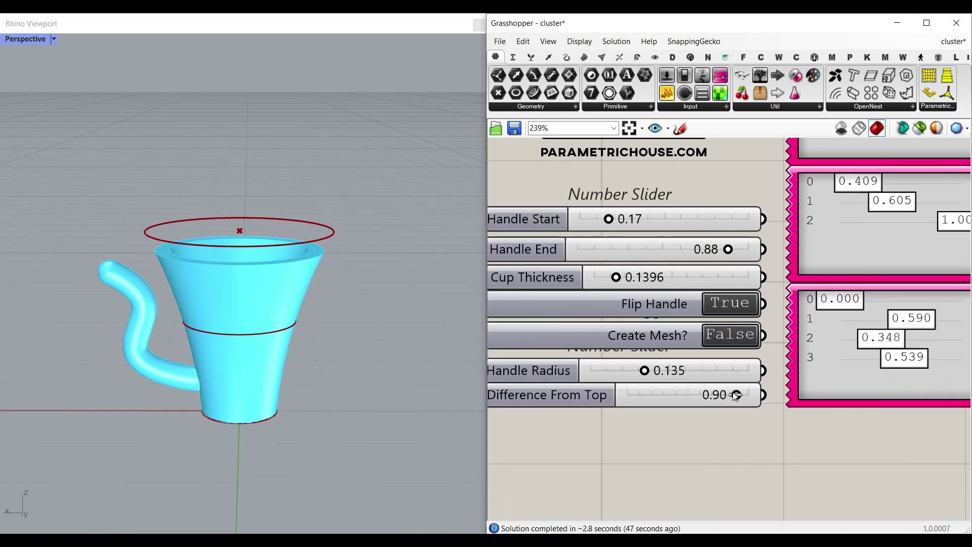
{"action": "mouse_move", "coordinate": [736, 395]}
{"action": "left_mouse_down"}
{"action": "mouse_move", "coordinate": [718, 394]}
{"action": "mouse_move", "coordinate": [739, 395]}
{"action": "left_mouse_up"}
{"action": "scroll", "coordinate": [751, 359], "scroll_direction": "down", "scroll_amount": 1}
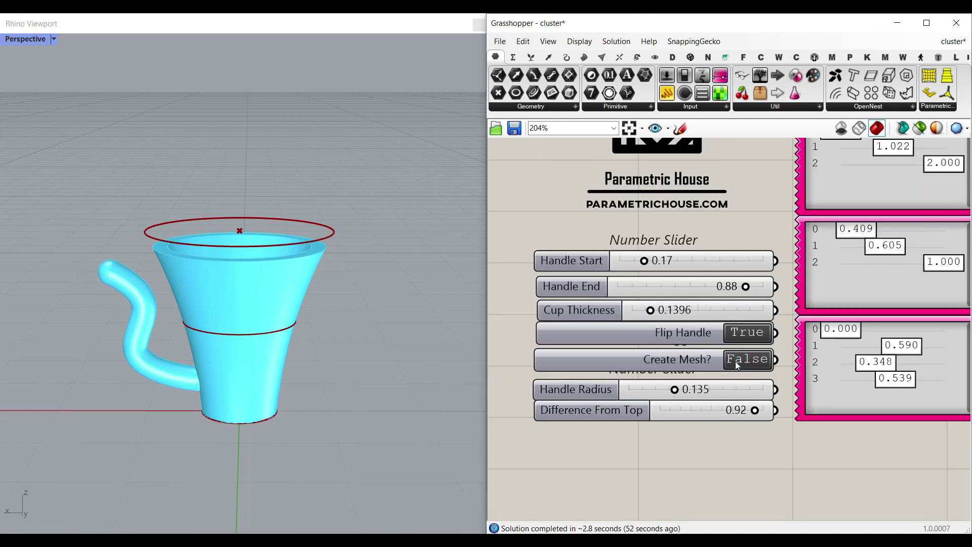
Step: Switch Create Mesh? to True to generate the mesh of the flared cup with the flipped handle
{"action": "double_click", "coordinate": [736, 361]}
{"action": "scroll", "coordinate": [692, 357], "scroll_direction": "down", "scroll_amount": 3}
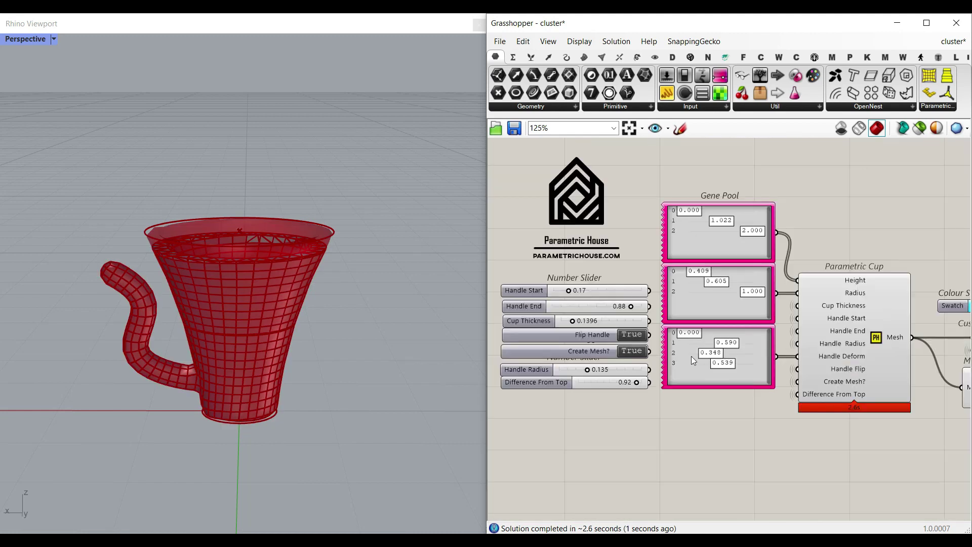
{"action": "scroll", "coordinate": [809, 342], "scroll_direction": "up", "scroll_amount": 2}
{"action": "scroll", "coordinate": [810, 342], "scroll_direction": "up", "scroll_amount": 1}
{"action": "right_click", "coordinate": [814, 344]}
{"action": "left_click", "coordinate": [835, 347]}
{"action": "right_click_drag", "start_coordinate": [288, 293], "coordinate": [365, 274]}
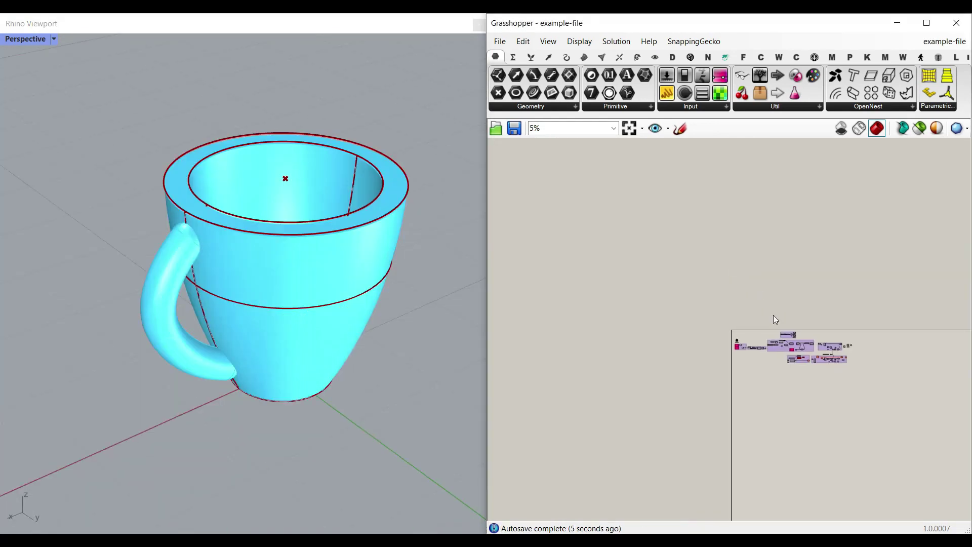
Step: Select all components of the example-file definition and turn off their preview
{"action": "scroll", "coordinate": [780, 322], "scroll_direction": "up", "scroll_amount": 4}
{"action": "scroll", "coordinate": [882, 391], "scroll_direction": "down", "scroll_amount": 3}
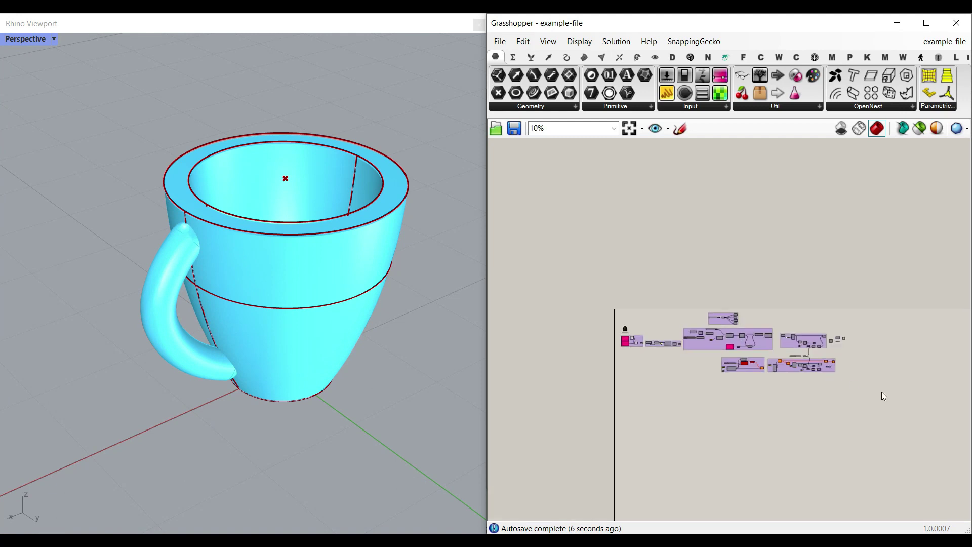
{"action": "left_click_drag", "start_coordinate": [893, 398], "coordinate": [600, 297]}
{"action": "right_click", "coordinate": [693, 253]}
{"action": "left_click", "coordinate": [716, 272]}
Step: Turn on the preview of the Circle component in the first group
{"action": "scroll", "coordinate": [714, 269], "scroll_direction": "up", "scroll_amount": 5}
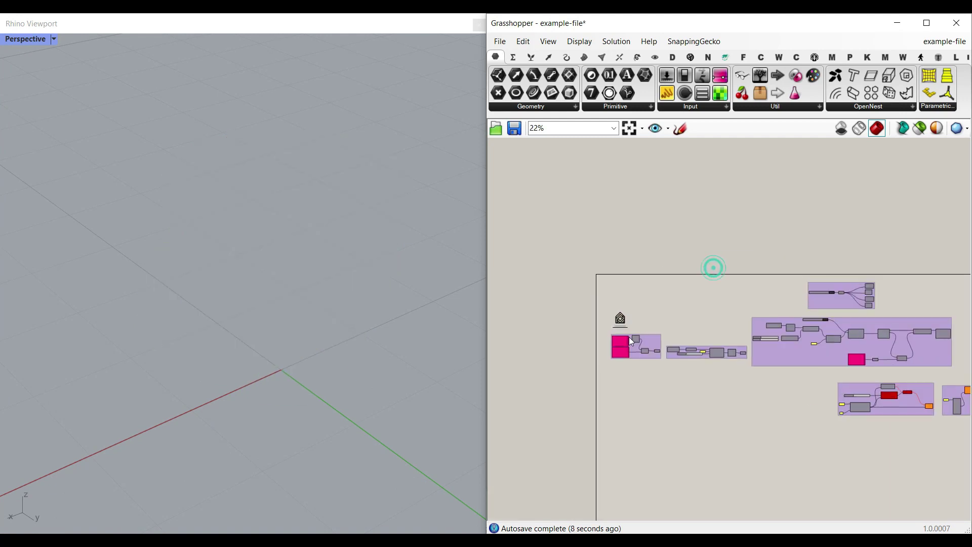
{"action": "scroll", "coordinate": [650, 358], "scroll_direction": "up", "scroll_amount": 3}
{"action": "right_click", "coordinate": [749, 339]}
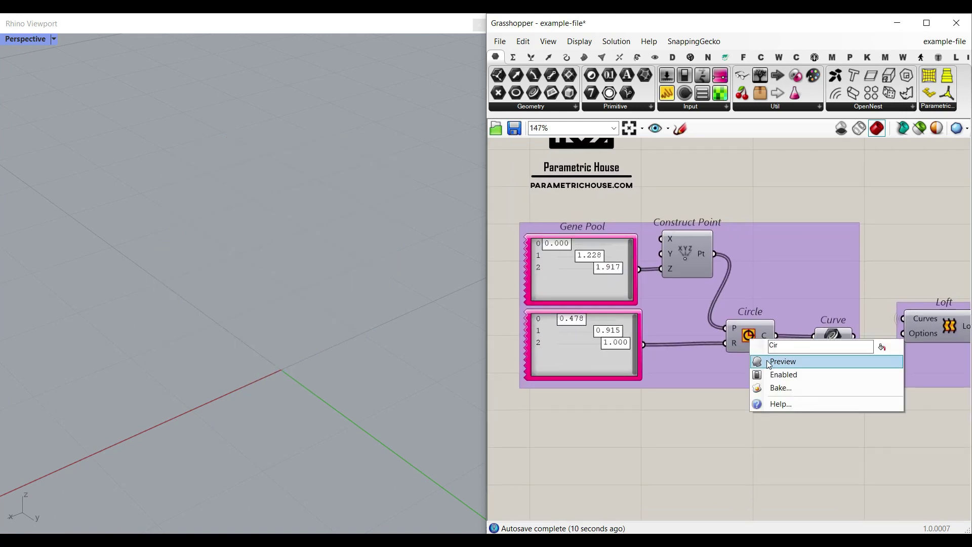
{"action": "left_click", "coordinate": [767, 360]}
{"action": "right_click_drag", "start_coordinate": [286, 350], "coordinate": [254, 334]}
Step: Set the second and third values of the Gene Pool feeding Construct Point's Z input to 1.043 and 2.000
{"action": "right_click_drag", "start_coordinate": [587, 296], "coordinate": [603, 302]}
{"action": "scroll", "coordinate": [604, 302], "scroll_direction": "up", "scroll_amount": 4}
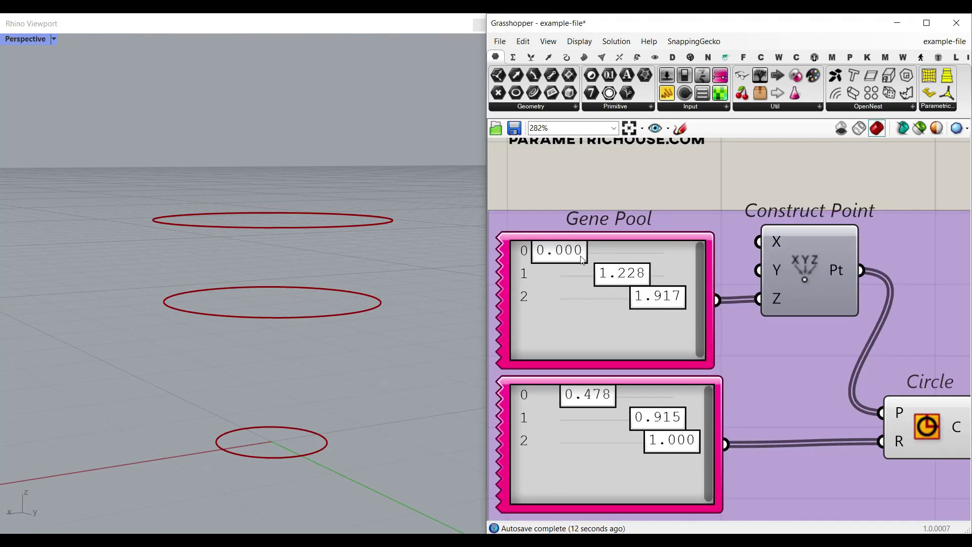
{"action": "mouse_move", "coordinate": [560, 250]}
{"action": "left_mouse_down"}
{"action": "mouse_move", "coordinate": [577, 250]}
{"action": "mouse_move", "coordinate": [560, 250]}
{"action": "left_mouse_up"}
{"action": "left_click_drag", "start_coordinate": [613, 276], "coordinate": [604, 277]}
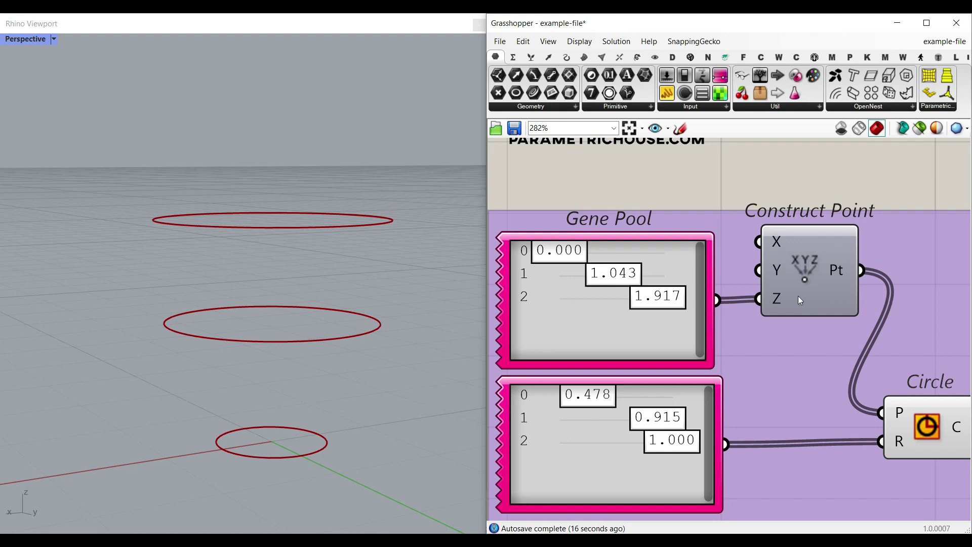
{"action": "left_click_drag", "start_coordinate": [654, 304], "coordinate": [678, 306]}
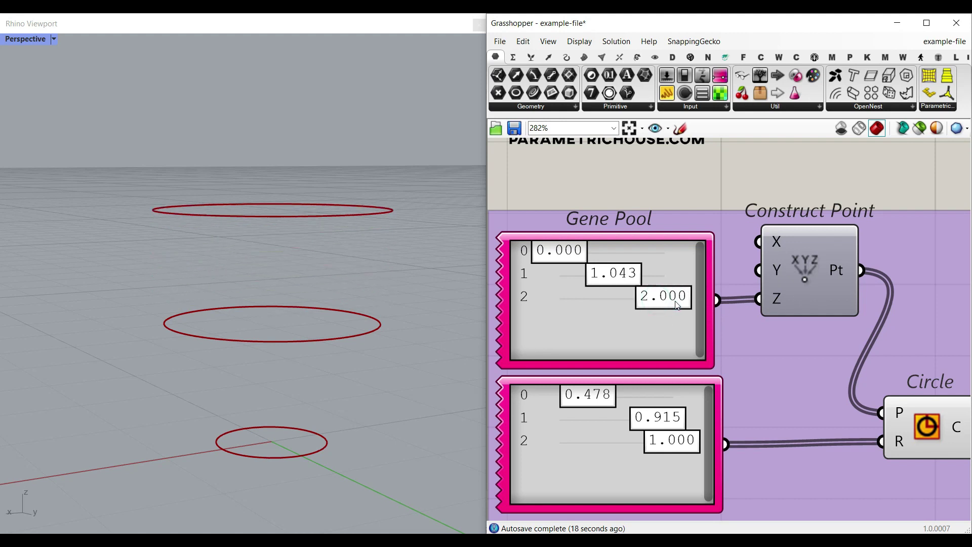
Step: Set the first two values of the Gene Pool feeding the Circle's radius to 0.650 and 0.842
{"action": "right_click_drag", "start_coordinate": [847, 438], "coordinate": [765, 398]}
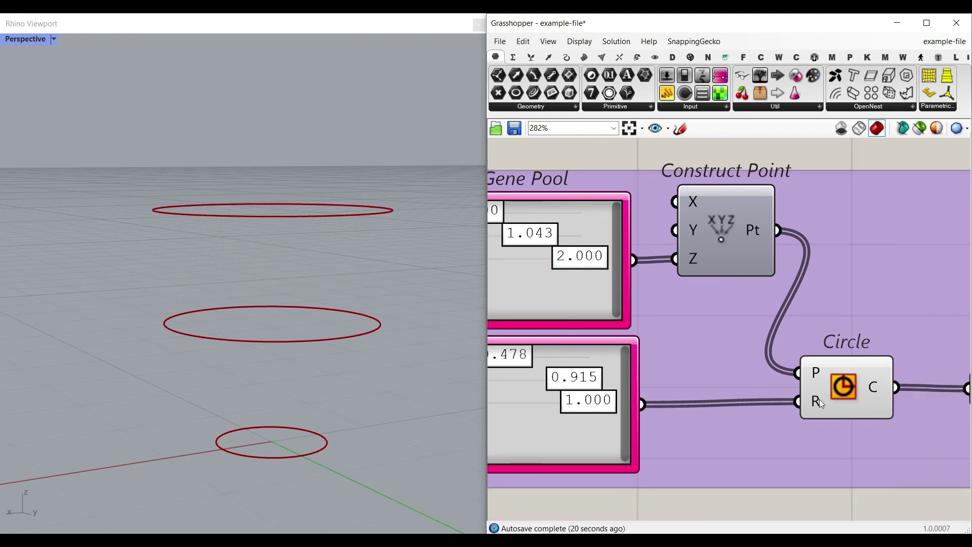
{"action": "right_click_drag", "start_coordinate": [633, 390], "coordinate": [747, 410]}
{"action": "left_click_drag", "start_coordinate": [599, 379], "coordinate": [627, 379]}
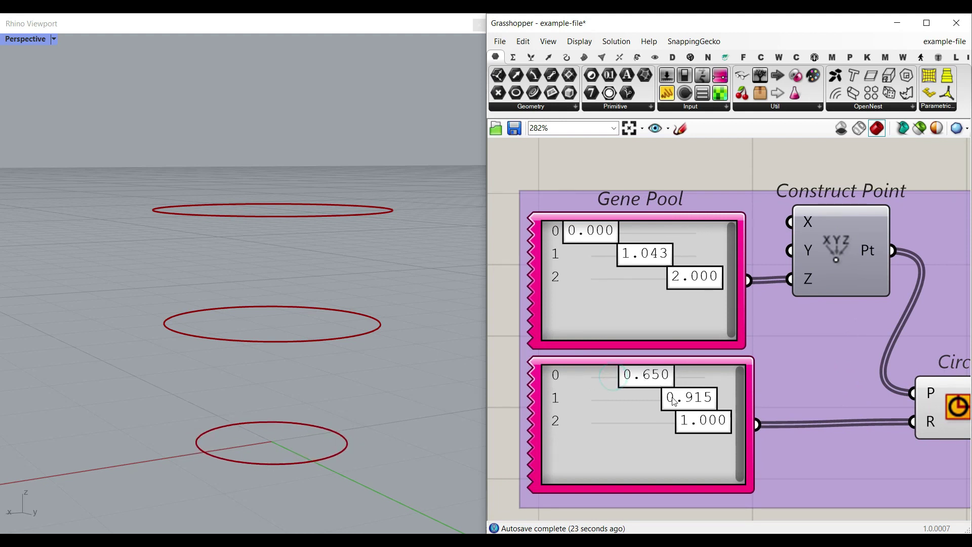
{"action": "left_click_drag", "start_coordinate": [700, 398], "coordinate": [701, 426]}
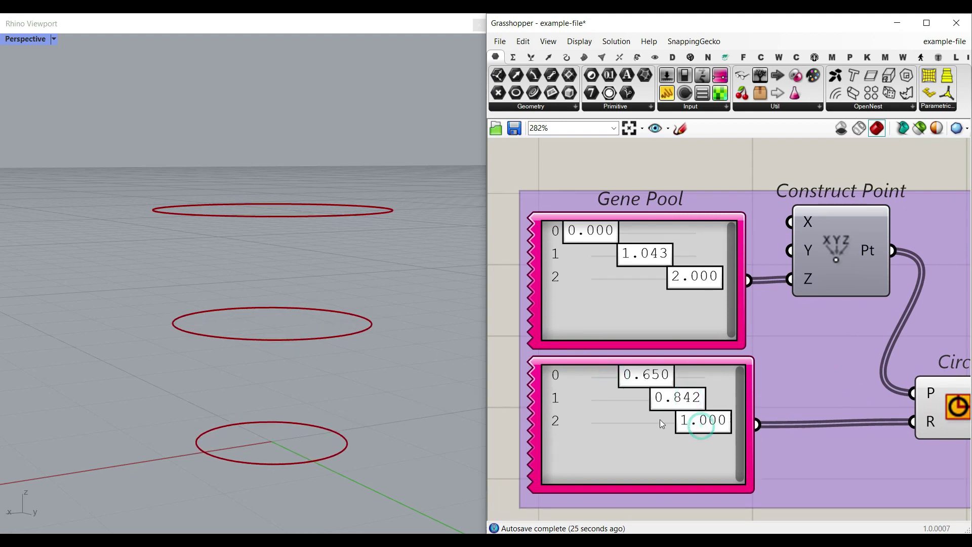
Step: Check the gene count, decimals and range settings of the Gene Pool feeding Construct Point's Z input
{"action": "scroll", "coordinate": [184, 220], "scroll_direction": "down", "scroll_amount": 2}
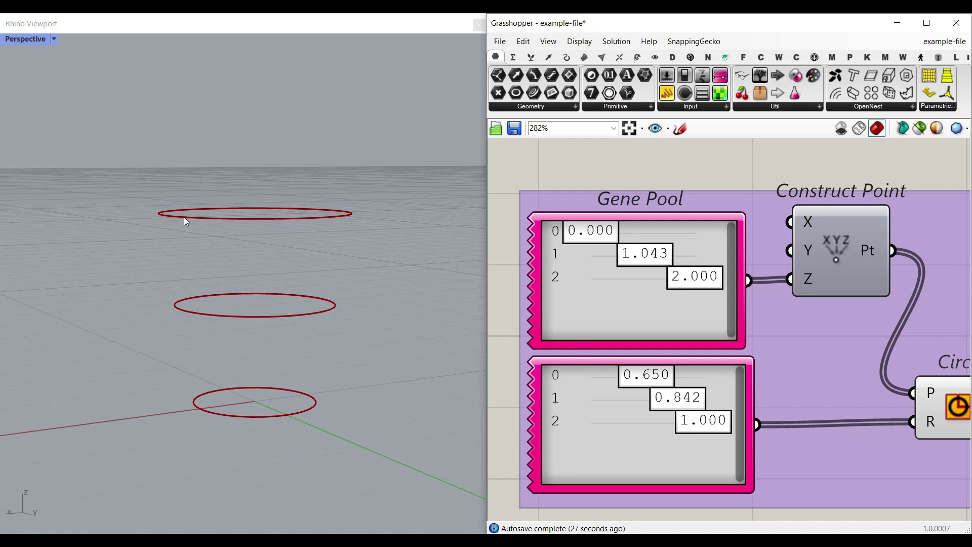
{"action": "right_click_drag", "start_coordinate": [184, 220], "coordinate": [187, 266]}
{"action": "double_click", "coordinate": [561, 284]}
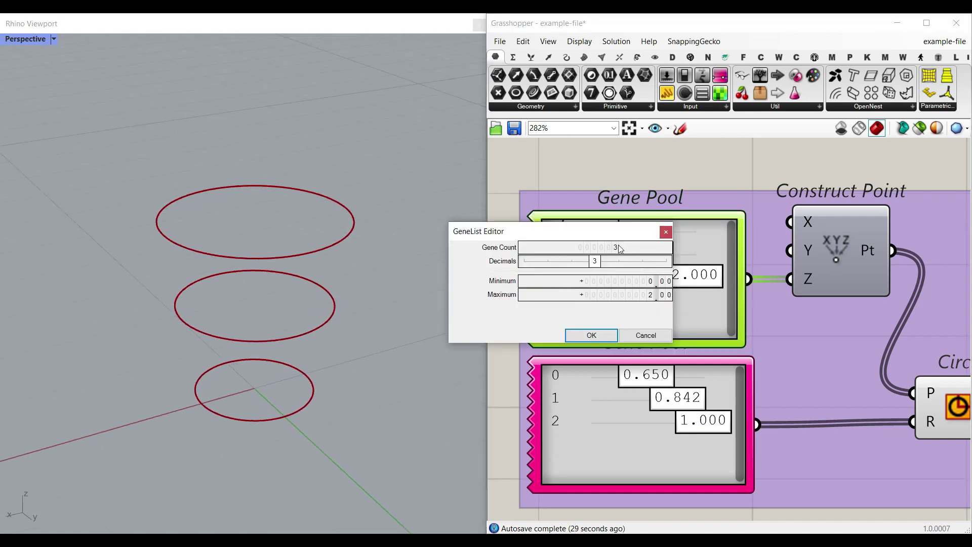
{"action": "left_click", "coordinate": [666, 233]}
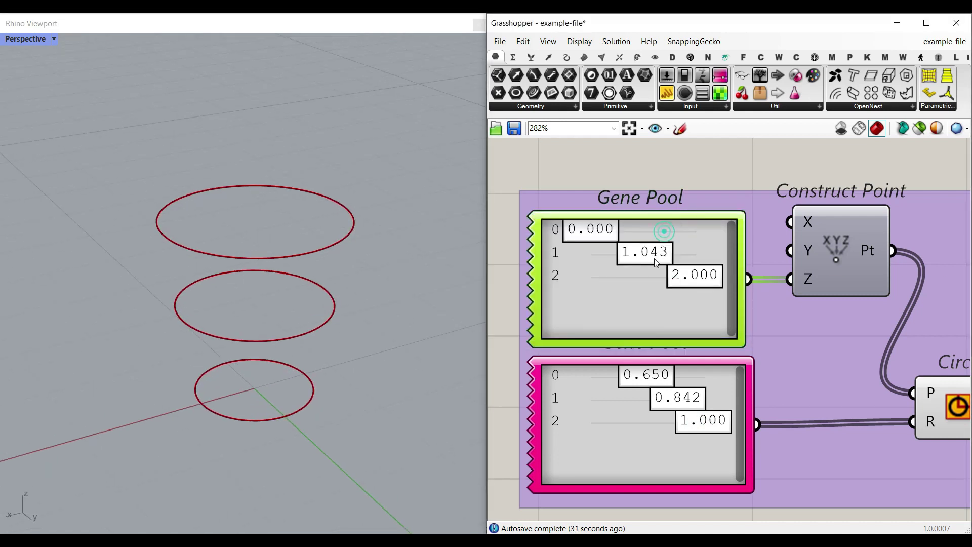
Step: Turn on the preview of the Loft component in the second group and view the lofted cup
{"action": "scroll", "coordinate": [789, 340], "scroll_direction": "down", "scroll_amount": 5}
{"action": "right_click_drag", "start_coordinate": [789, 340], "coordinate": [667, 342]}
{"action": "scroll", "coordinate": [779, 347], "scroll_direction": "up", "scroll_amount": 4}
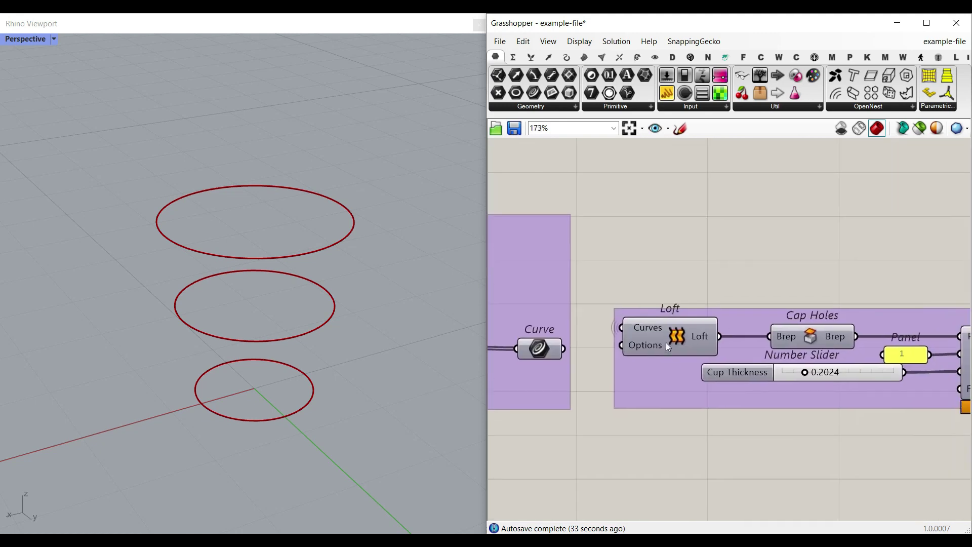
{"action": "right_click", "coordinate": [678, 322]}
{"action": "left_click", "coordinate": [695, 348]}
{"action": "right_click_drag", "start_coordinate": [339, 314], "coordinate": [276, 338]}
Step: In the Gene Pool feeding the Circle's radius, set the third value to 0.950 and lower the first value to narrow the cup's base
{"action": "right_click_drag", "start_coordinate": [617, 366], "coordinate": [850, 360]}
{"action": "right_click_drag", "start_coordinate": [501, 350], "coordinate": [614, 356]}
{"action": "scroll", "coordinate": [610, 352], "scroll_direction": "up", "scroll_amount": 2}
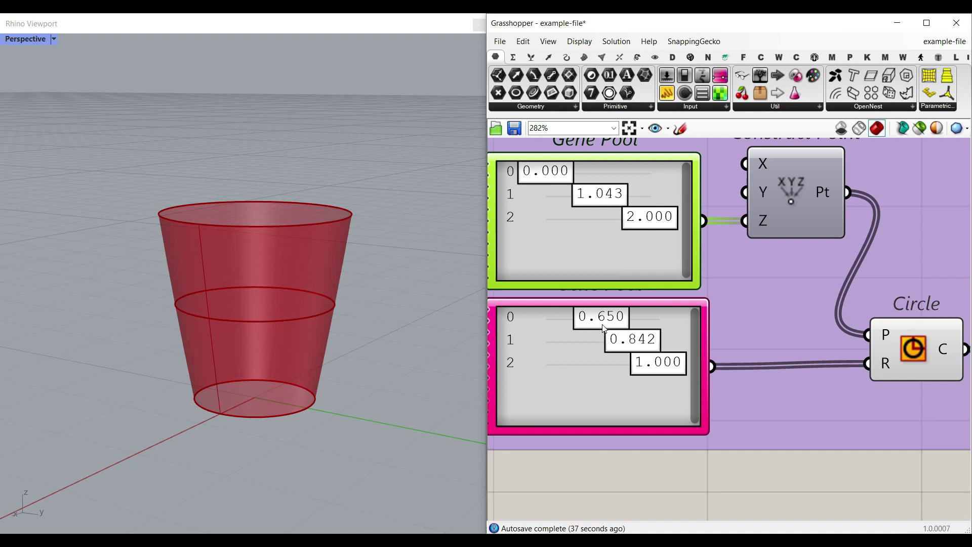
{"action": "left_click_drag", "start_coordinate": [645, 369], "coordinate": [637, 368]}
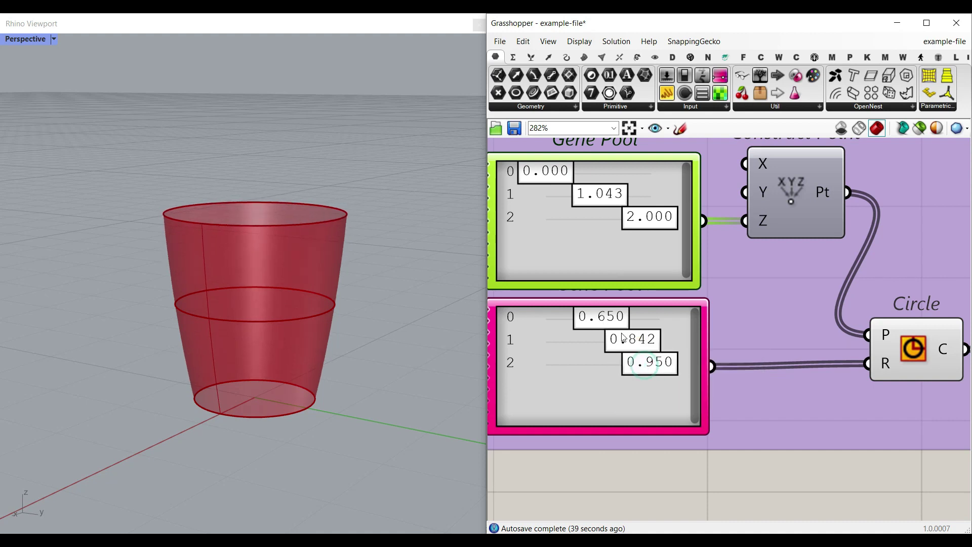
{"action": "left_click_drag", "start_coordinate": [605, 323], "coordinate": [567, 323]}
Step: Turn on the preview of the Cap Holes component and turn off the preview of Loft
{"action": "scroll", "coordinate": [593, 324], "scroll_direction": "down", "scroll_amount": 7}
{"action": "scroll", "coordinate": [785, 315], "scroll_direction": "up", "scroll_amount": 4}
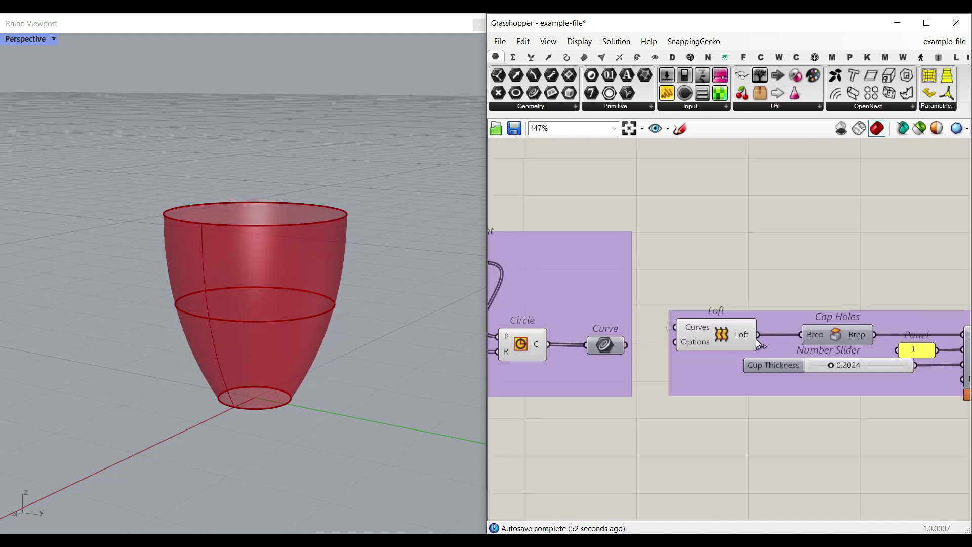
{"action": "right_click_drag", "start_coordinate": [756, 339], "coordinate": [711, 347]}
{"action": "scroll", "coordinate": [709, 346], "scroll_direction": "up", "scroll_amount": 2}
{"action": "right_click", "coordinate": [827, 348]}
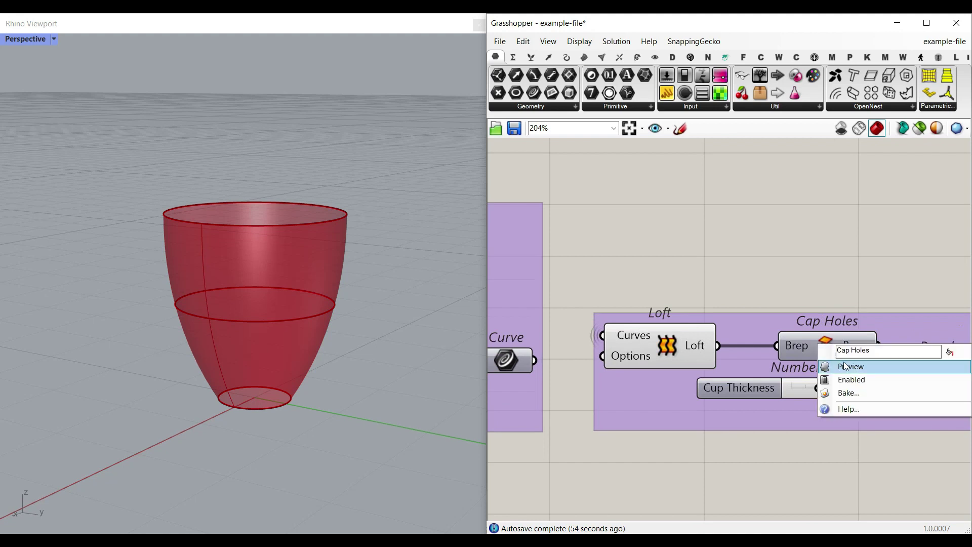
{"action": "left_click", "coordinate": [846, 364]}
{"action": "right_click", "coordinate": [662, 337]}
{"action": "left_click", "coordinate": [800, 357]}
Step: Bake the Brep output of Cap Holes, view the closed cup from above, and undo the bake
{"action": "right_click", "coordinate": [857, 341]}
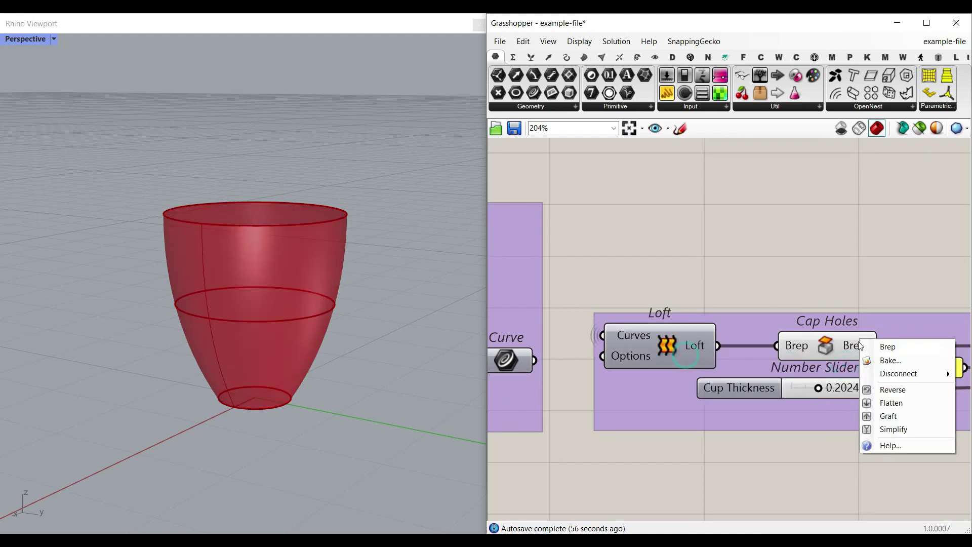
{"action": "left_click", "coordinate": [877, 359]}
{"action": "left_click", "coordinate": [878, 476]}
{"action": "right_click_drag", "start_coordinate": [396, 278], "coordinate": [310, 295]}
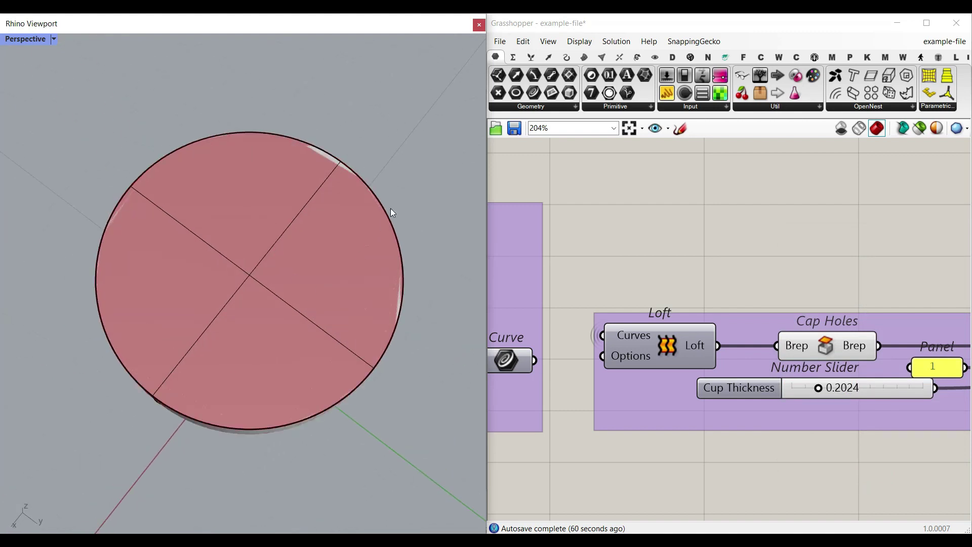
{"action": "key", "text": "ctrl+z"}
Step: Examine the inputs of Shell Polysurface and look through the plug-in's surface components for it
{"action": "right_click_drag", "start_coordinate": [940, 314], "coordinate": [683, 252]}
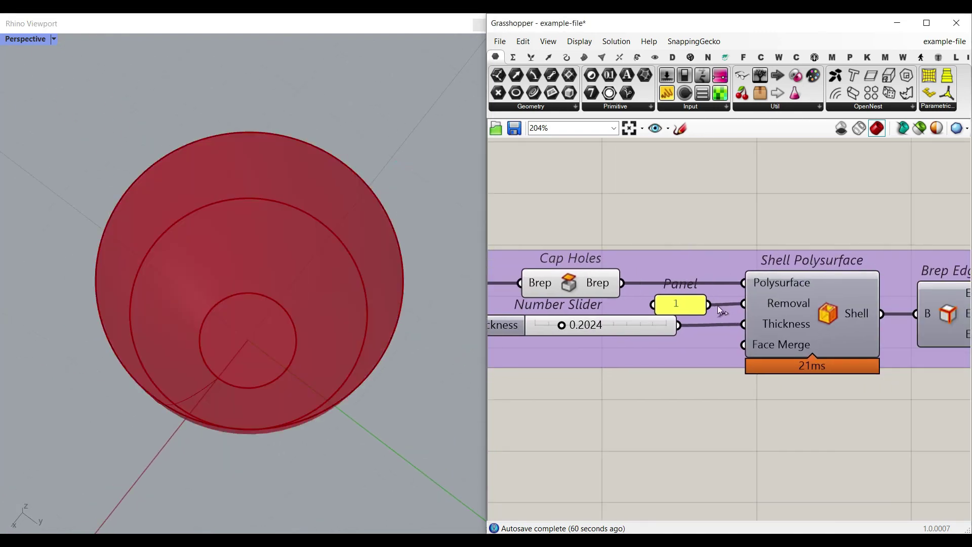
{"action": "right_click_drag", "start_coordinate": [272, 311], "coordinate": [359, 193]}
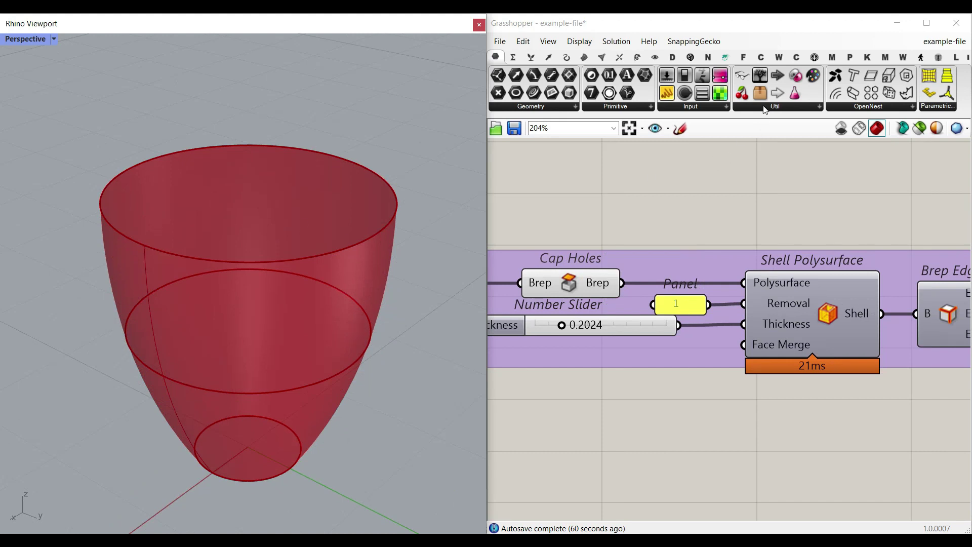
{"action": "left_click", "coordinate": [727, 58]}
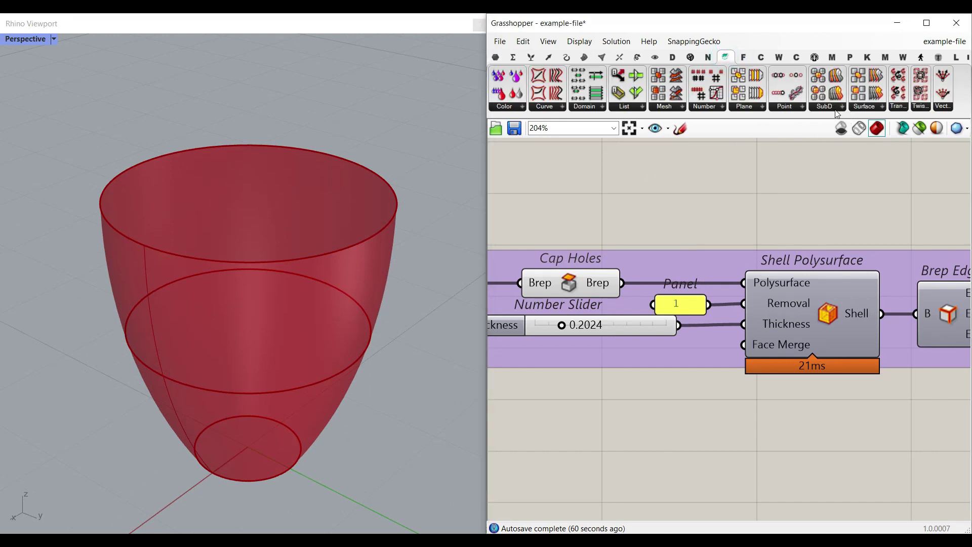
{"action": "left_click", "coordinate": [865, 108]}
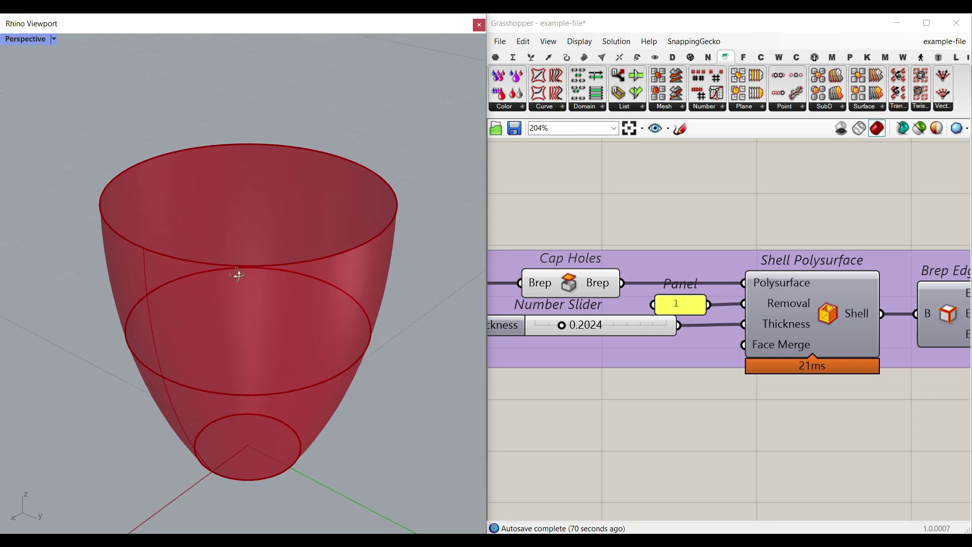
{"action": "right_click_drag", "start_coordinate": [237, 274], "coordinate": [342, 197]}
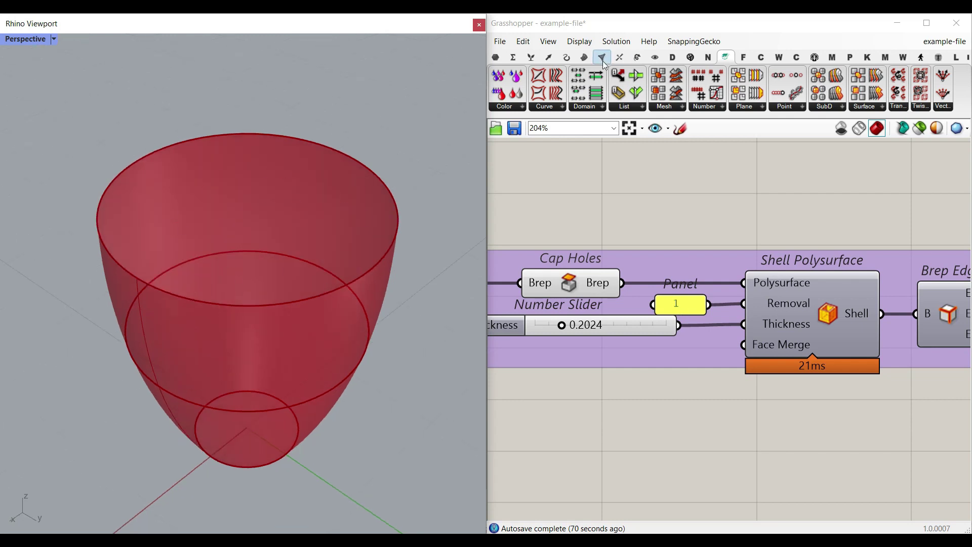
Step: Add a Deconstruct Brep component fed by Cap Holes' Brep output and an Area component fed by its faces output
{"action": "left_click", "coordinate": [584, 57]}
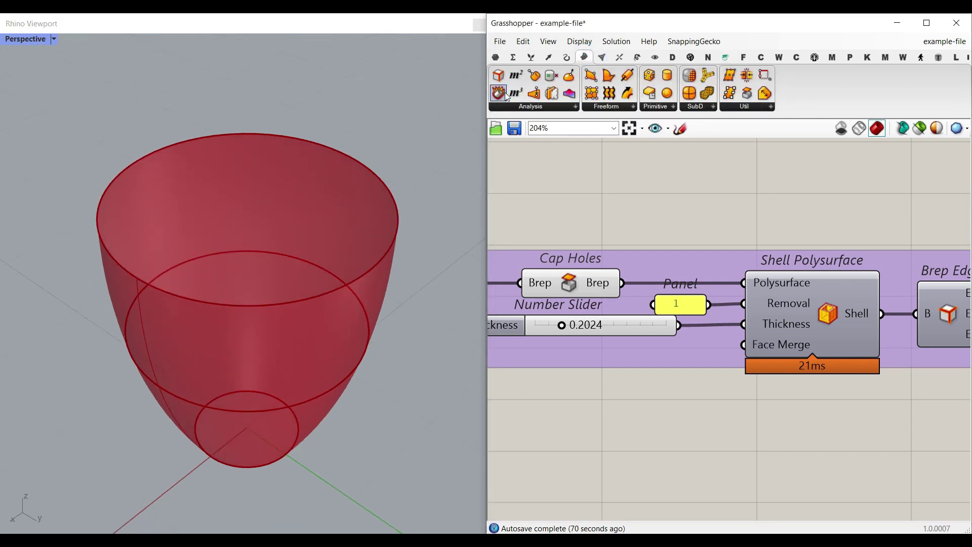
{"action": "left_click_drag", "start_coordinate": [499, 95], "coordinate": [627, 218]}
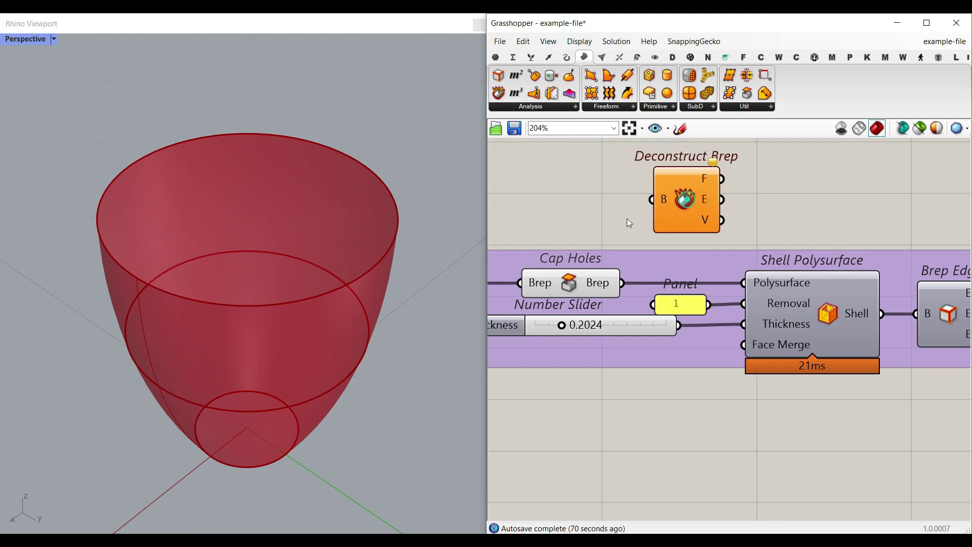
{"action": "right_click_drag", "start_coordinate": [627, 218], "coordinate": [619, 251]}
{"action": "left_click_drag", "start_coordinate": [650, 237], "coordinate": [650, 234]}
{"action": "right_click_drag", "start_coordinate": [650, 234], "coordinate": [588, 234]}
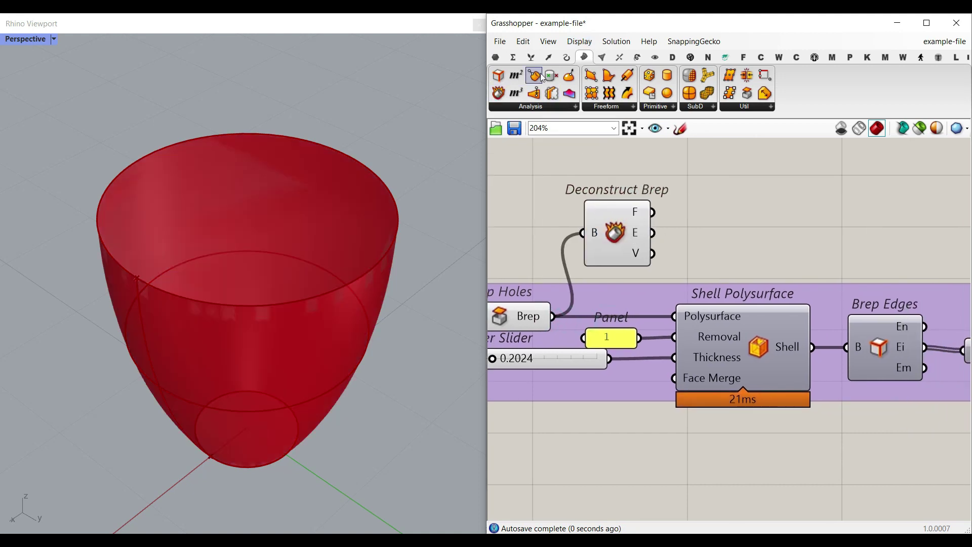
{"action": "left_click_drag", "start_coordinate": [706, 212], "coordinate": [709, 219]}
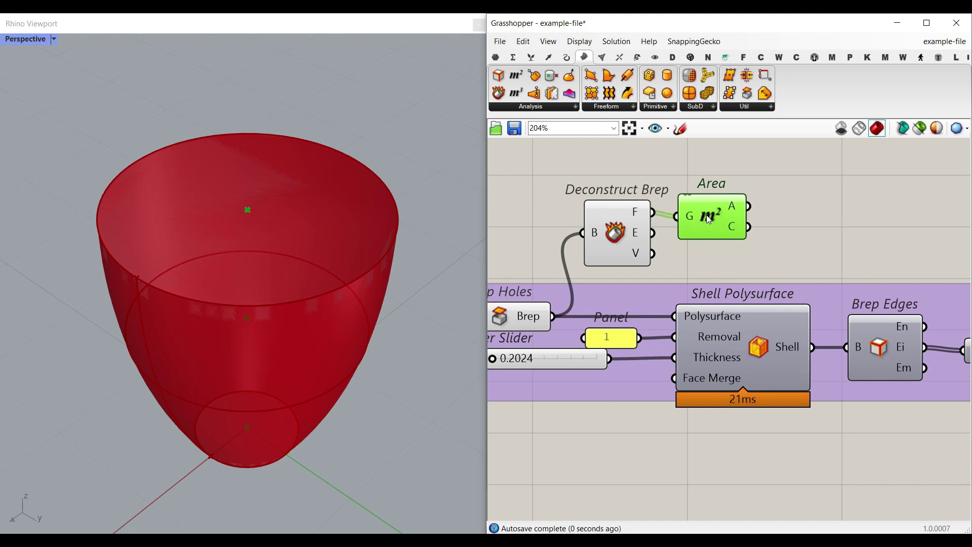
Step: Add a Point List fed by the Area centroids, adjust its text display, and inspect the face index numbers on the cup
{"action": "left_click", "coordinate": [655, 57]}
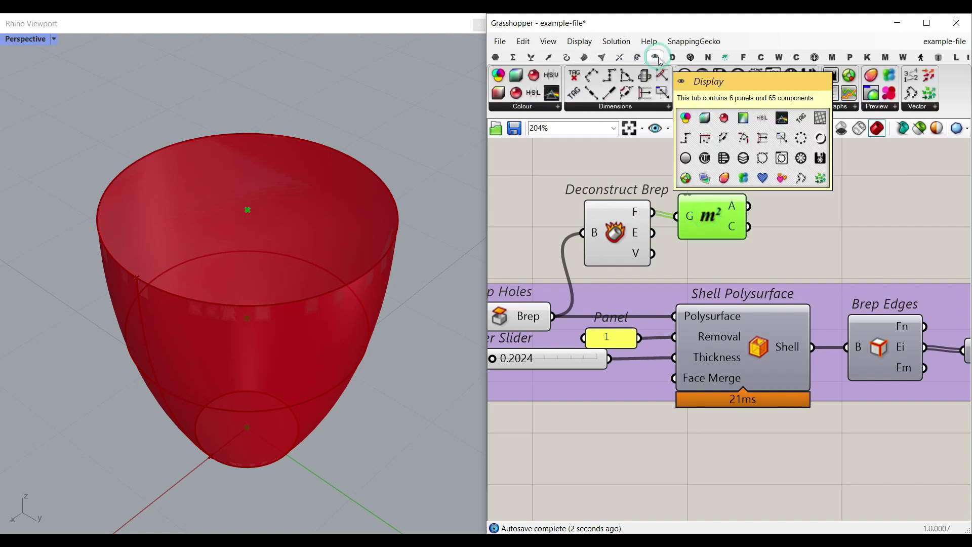
{"action": "left_click_drag", "start_coordinate": [929, 93], "coordinate": [857, 187]}
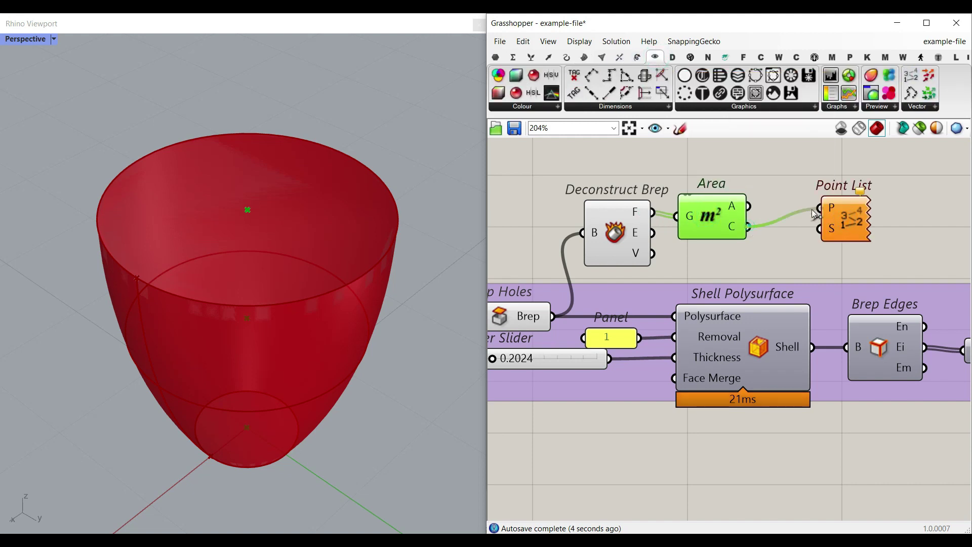
{"action": "left_click_drag", "start_coordinate": [814, 214], "coordinate": [819, 208]}
{"action": "right_click", "coordinate": [843, 218]}
{"action": "left_click", "coordinate": [848, 266]}
{"action": "left_click", "coordinate": [861, 385]}
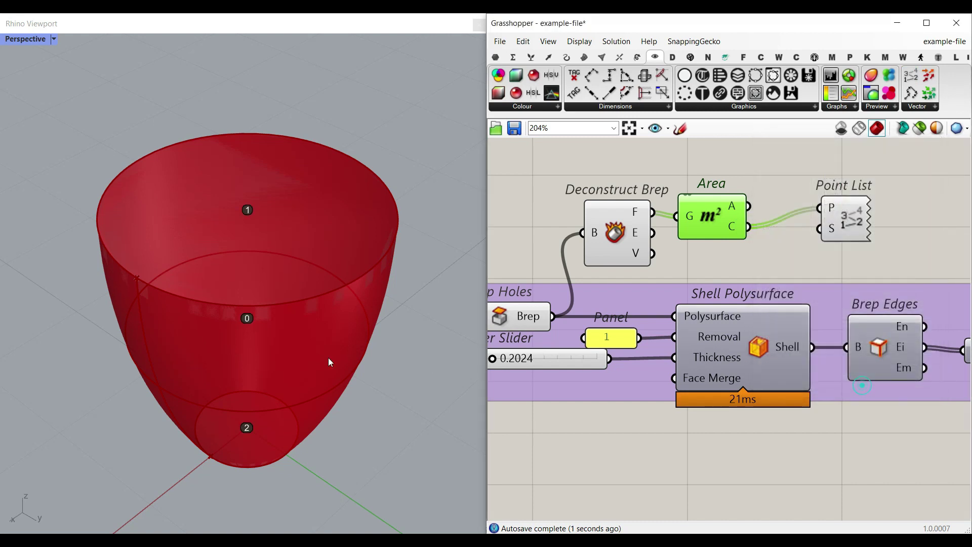
{"action": "right_click_drag", "start_coordinate": [329, 362], "coordinate": [243, 201]}
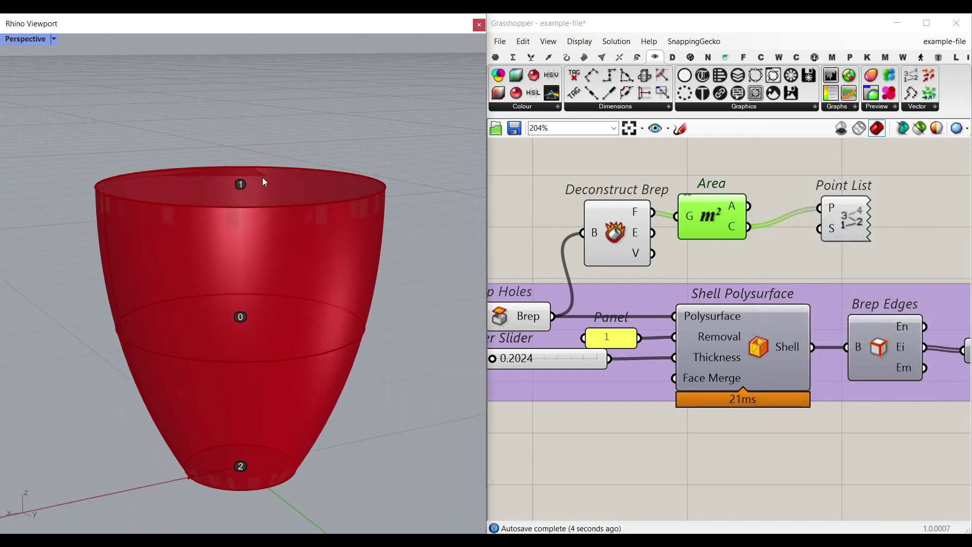
Step: Delete the Deconstruct Brep, Area and Point List components
{"action": "left_click", "coordinate": [367, 135]}
{"action": "left_click_drag", "start_coordinate": [879, 246], "coordinate": [612, 236]}
{"action": "key", "text": "Delete"}
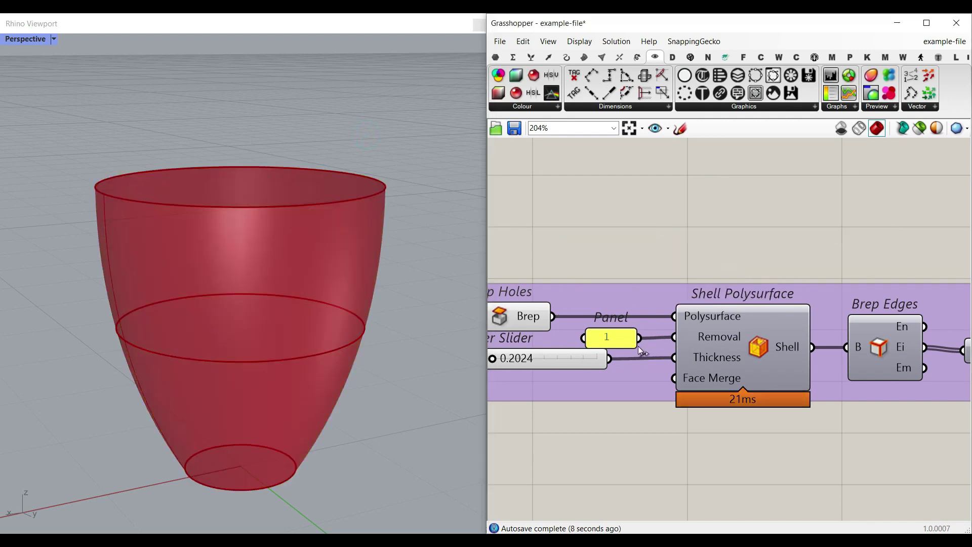
Step: Switch the preview from Cap Holes to Shell Polysurface and set the Cup Thickness slider to 0.1482
{"action": "right_click_drag", "start_coordinate": [558, 353], "coordinate": [628, 378]}
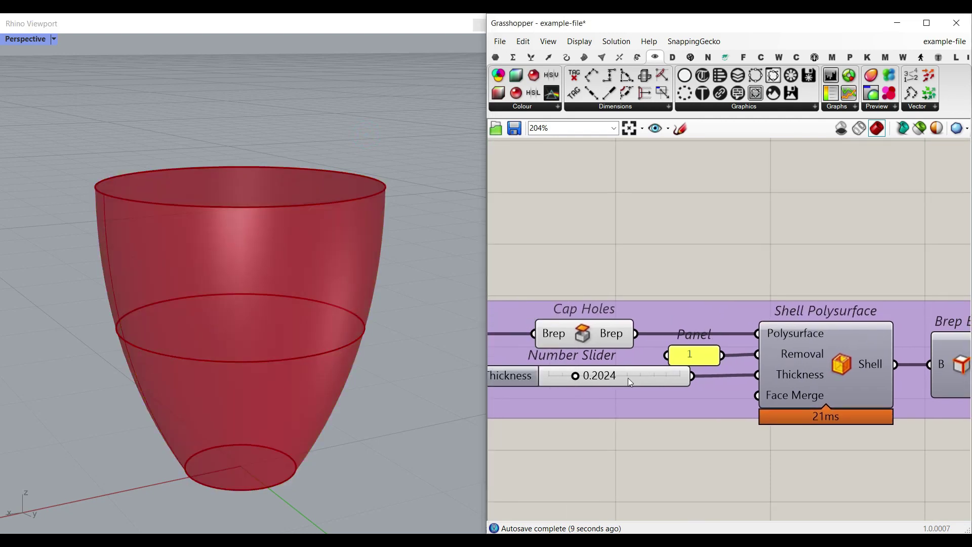
{"action": "right_click", "coordinate": [570, 328]}
{"action": "left_click", "coordinate": [622, 353]}
{"action": "right_click", "coordinate": [840, 363]}
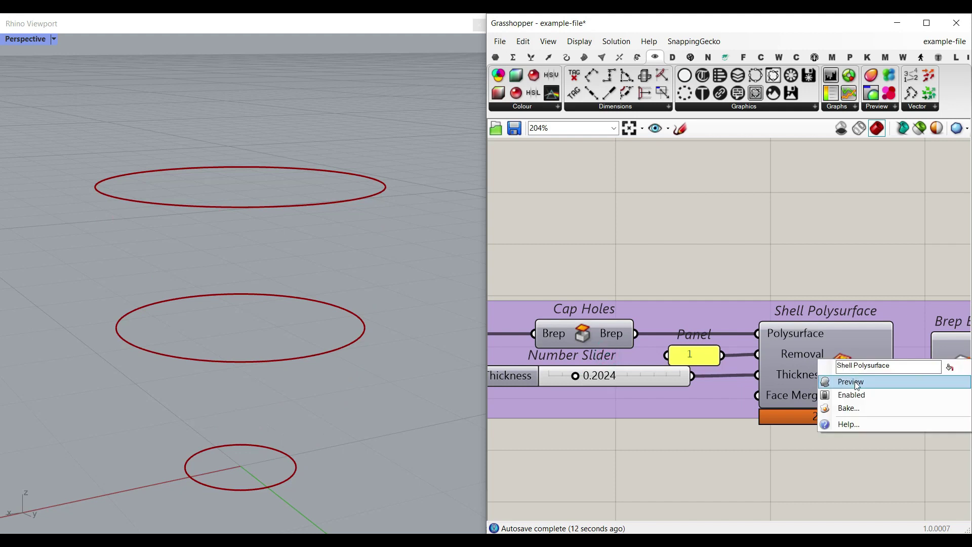
{"action": "left_click", "coordinate": [856, 382]}
{"action": "left_click_drag", "start_coordinate": [576, 376], "coordinate": [569, 375]}
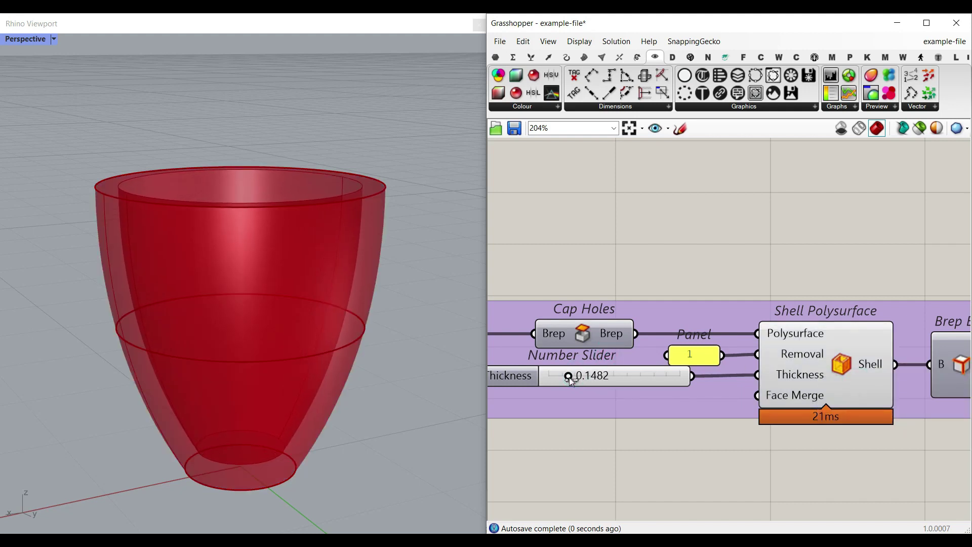
{"action": "right_click_drag", "start_coordinate": [213, 324], "coordinate": [370, 325]}
Step: Bake the Shell output of Shell Polysurface, inspect the baked cup, and delete it from the Rhino document
{"action": "right_click_drag", "start_coordinate": [899, 366], "coordinate": [854, 341]}
{"action": "right_click", "coordinate": [826, 338]}
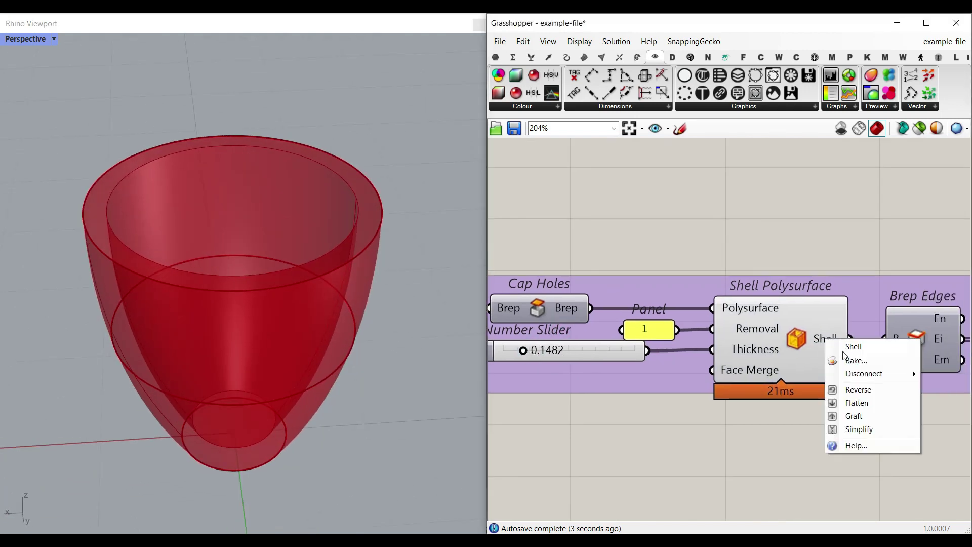
{"action": "left_click", "coordinate": [850, 361]}
{"action": "left_click", "coordinate": [861, 479]}
{"action": "scroll", "coordinate": [315, 282], "scroll_direction": "down", "scroll_amount": 5}
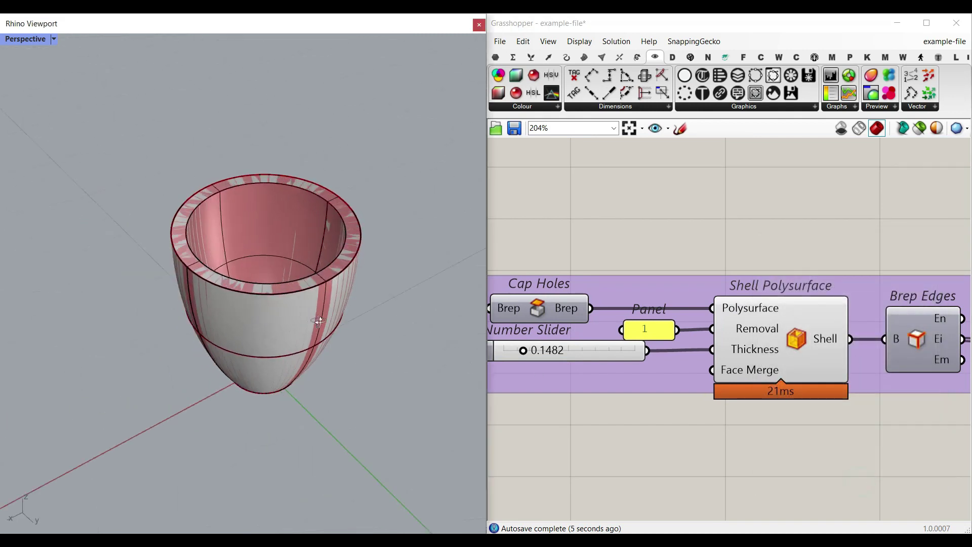
{"action": "right_click_drag", "start_coordinate": [316, 395], "coordinate": [232, 375]}
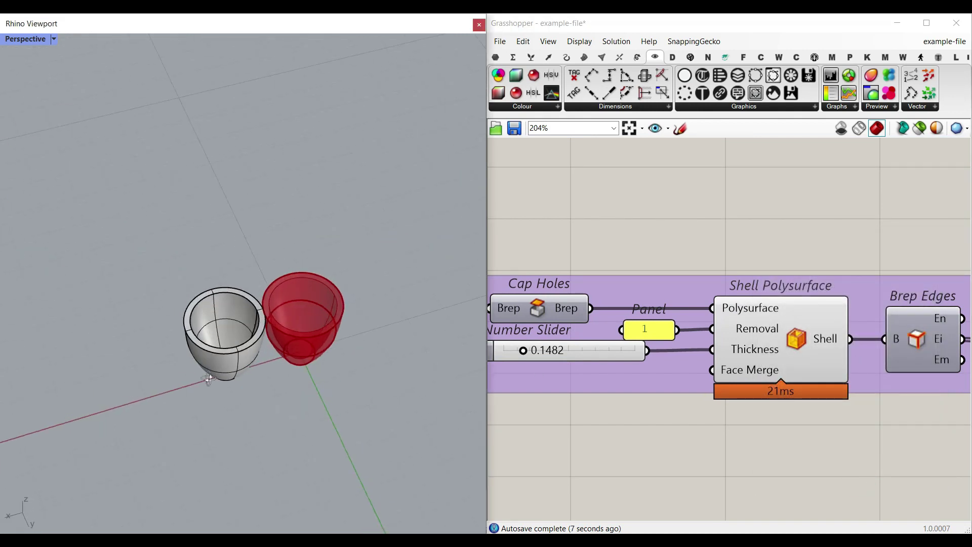
{"action": "scroll", "coordinate": [232, 375], "scroll_direction": "up", "scroll_amount": 7}
{"action": "key", "text": "ctrl+a"}
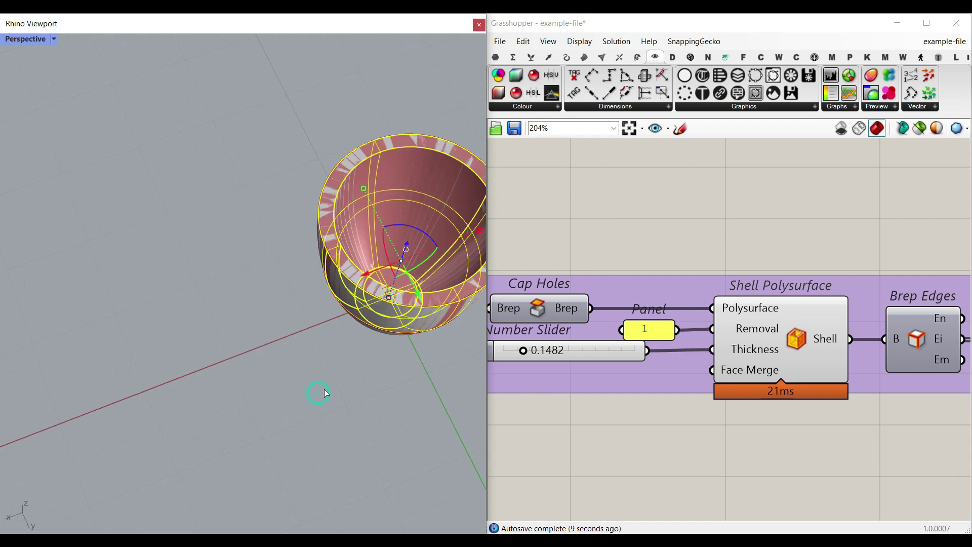
{"action": "key", "text": "Delete"}
Step: Turn off the preview of the Shell Polysurface component
{"action": "right_click_drag", "start_coordinate": [776, 409], "coordinate": [685, 383]}
{"action": "right_click", "coordinate": [700, 331]}
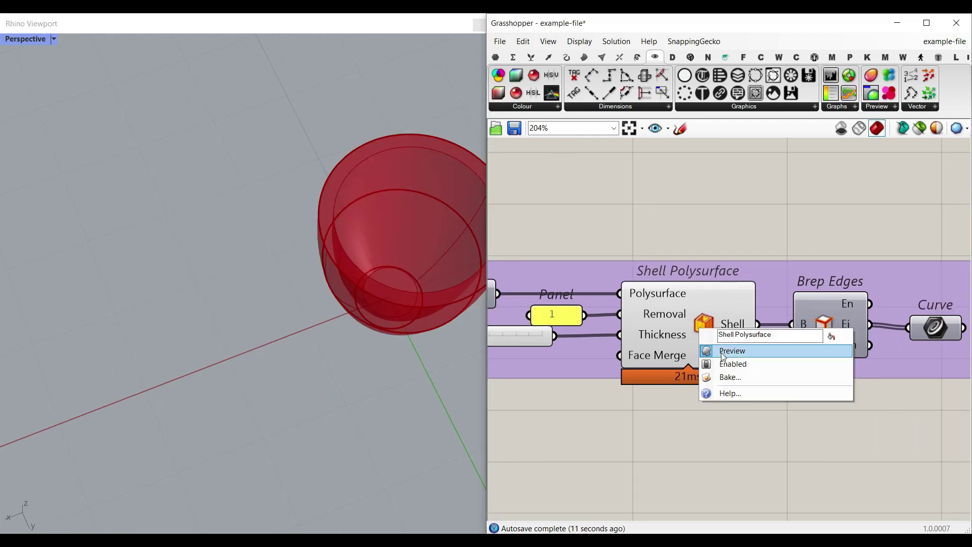
{"action": "left_click", "coordinate": [722, 348]}
{"action": "scroll", "coordinate": [709, 341], "scroll_direction": "down", "scroll_amount": 3}
{"action": "right_click_drag", "start_coordinate": [294, 343], "coordinate": [303, 284]}
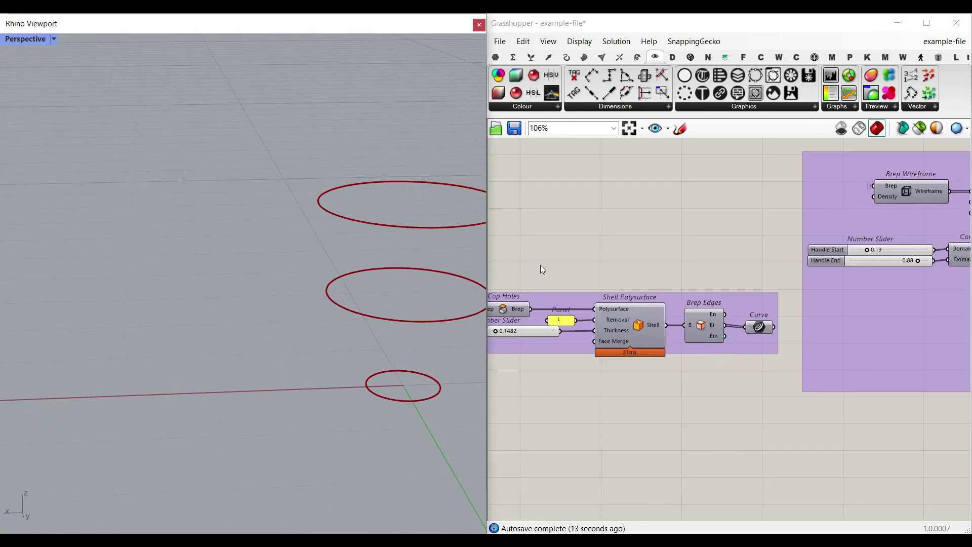
Step: Turn on the preview of the Brep Wireframe component in the handle group and frame the cup's wireframe in the viewport
{"action": "right_click_drag", "start_coordinate": [789, 268], "coordinate": [649, 262]}
{"action": "scroll", "coordinate": [638, 268], "scroll_direction": "down", "scroll_amount": 6}
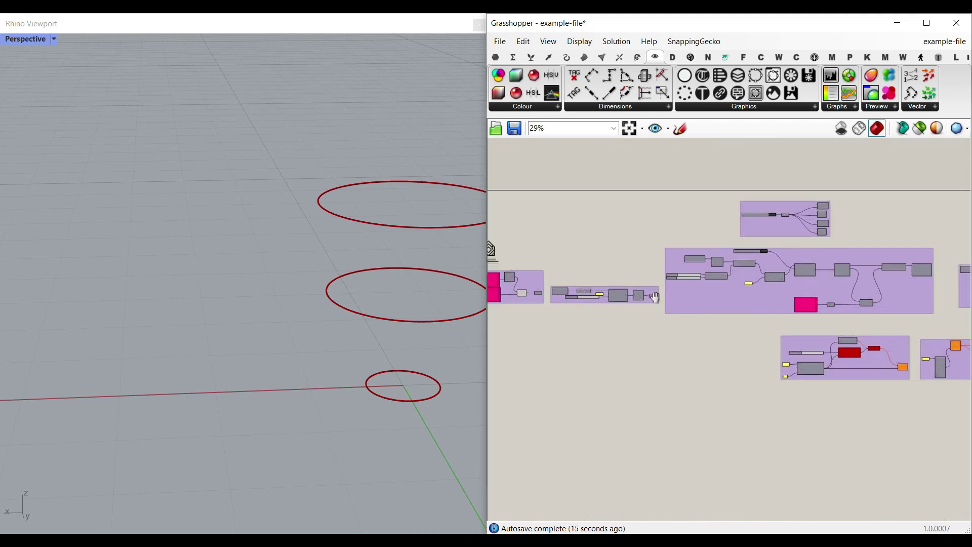
{"action": "scroll", "coordinate": [661, 336], "scroll_direction": "up", "scroll_amount": 8}
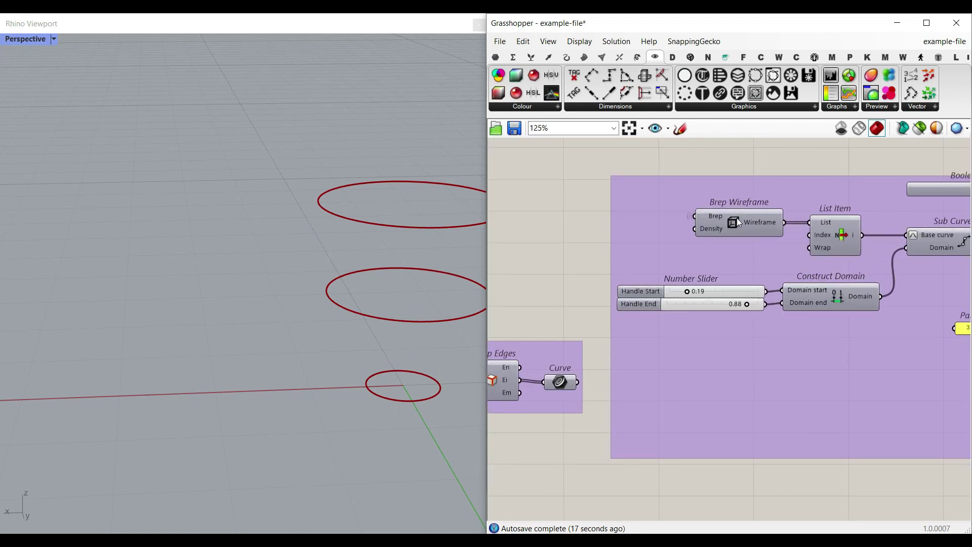
{"action": "right_click", "coordinate": [737, 217]}
{"action": "left_click", "coordinate": [744, 242]}
{"action": "right_click_drag", "start_coordinate": [400, 269], "coordinate": [264, 271], "text": "shift"}
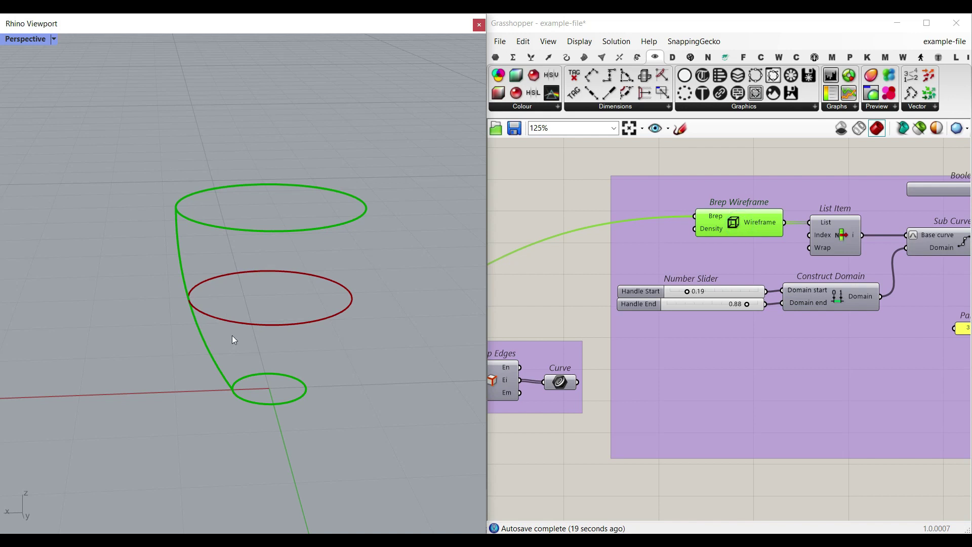
Step: Trace the Brep Wireframe input back to the Cap Holes output and examine the wireframe's seam curve
{"action": "right_click_drag", "start_coordinate": [603, 321], "coordinate": [744, 341]}
{"action": "right_click_drag", "start_coordinate": [658, 341], "coordinate": [826, 326]}
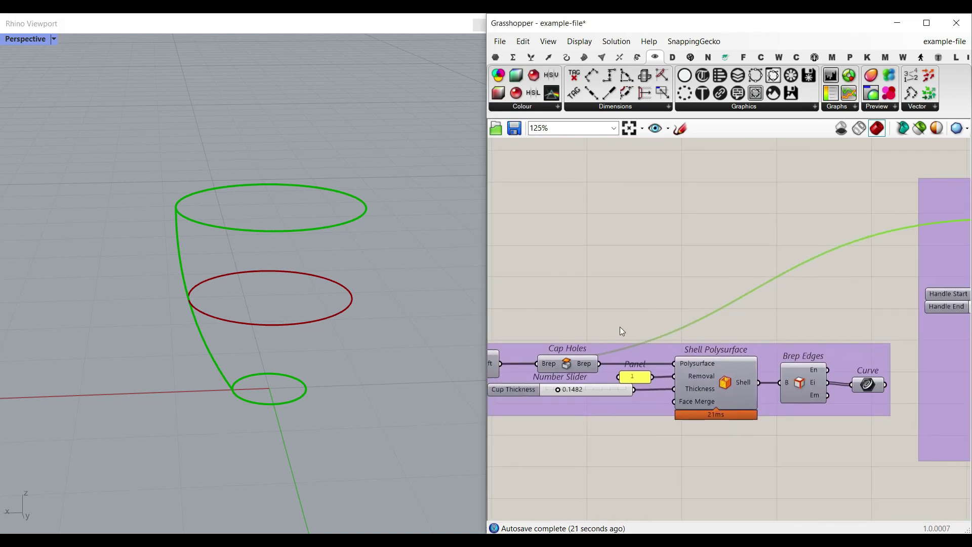
{"action": "scroll", "coordinate": [622, 331], "scroll_direction": "up", "scroll_amount": 2}
{"action": "right_click_drag", "start_coordinate": [919, 263], "coordinate": [707, 275]}
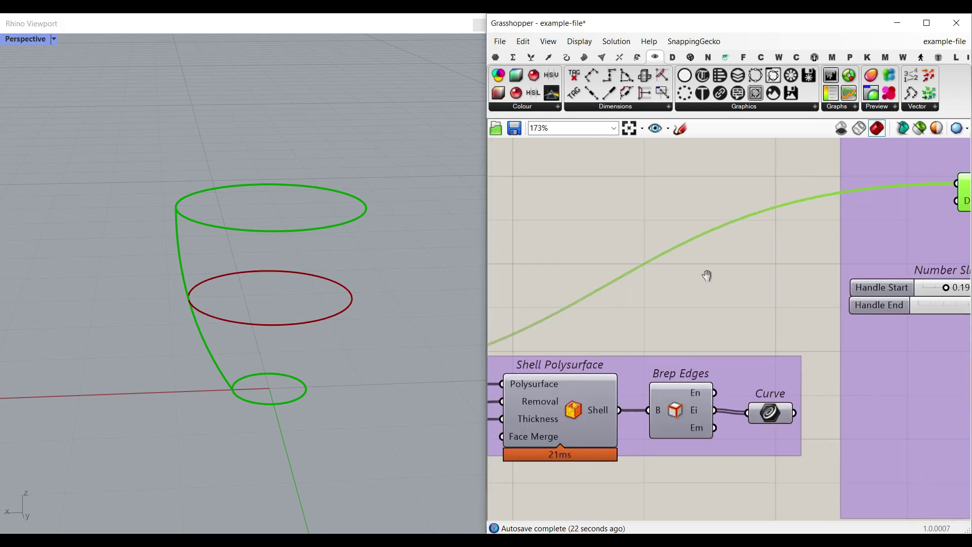
{"action": "scroll", "coordinate": [707, 276], "scroll_direction": "down", "scroll_amount": 1}
{"action": "right_click_drag", "start_coordinate": [871, 246], "coordinate": [653, 285]}
{"action": "scroll", "coordinate": [734, 253], "scroll_direction": "up", "scroll_amount": 2}
{"action": "right_click_drag", "start_coordinate": [777, 245], "coordinate": [712, 236]}
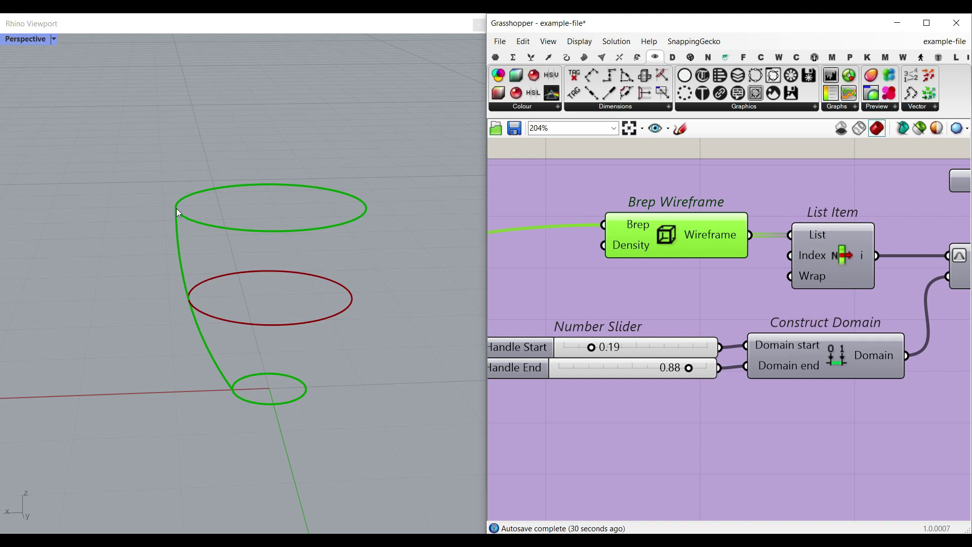
Step: Turn off the Brep Wireframe preview and select List Item to inspect the extracted seam curve
{"action": "right_click_drag", "start_coordinate": [824, 265], "coordinate": [669, 247]}
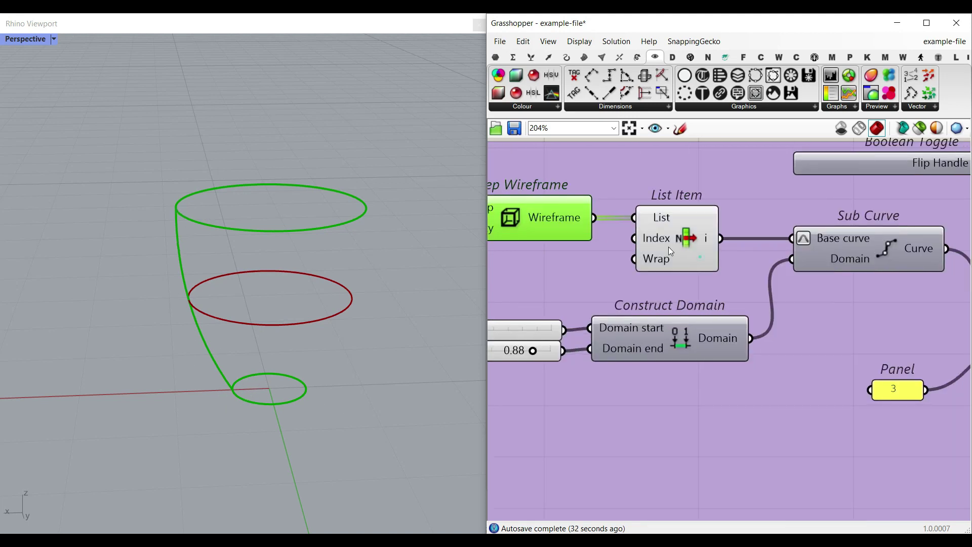
{"action": "right_click", "coordinate": [510, 217]}
{"action": "left_click", "coordinate": [529, 237]}
{"action": "right_click_drag", "start_coordinate": [271, 305], "coordinate": [309, 307]}
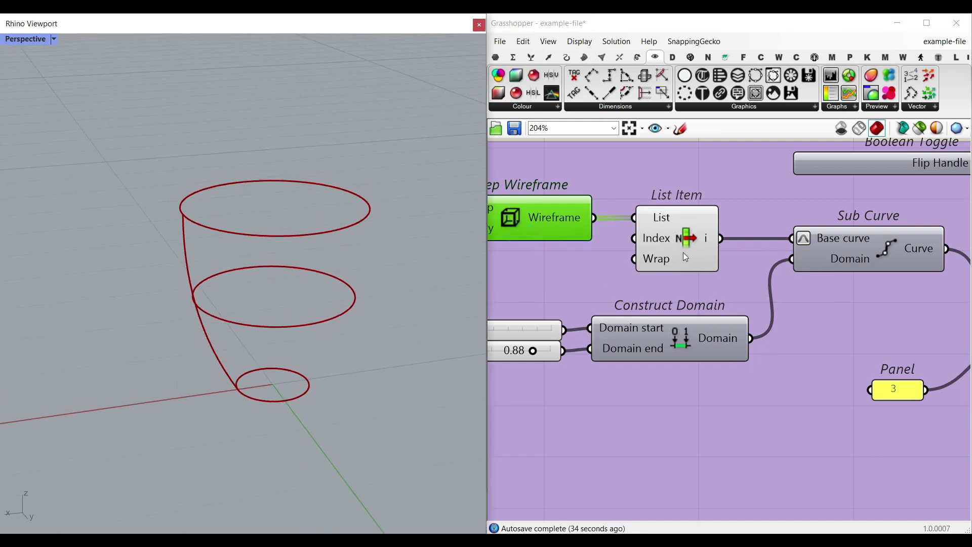
{"action": "left_click", "coordinate": [690, 245]}
{"action": "mouse_move", "coordinate": [223, 290]}
{"action": "right_mouse_down"}
{"action": "mouse_move", "coordinate": [231, 309]}
{"action": "mouse_move", "coordinate": [235, 295]}
{"action": "right_mouse_up"}
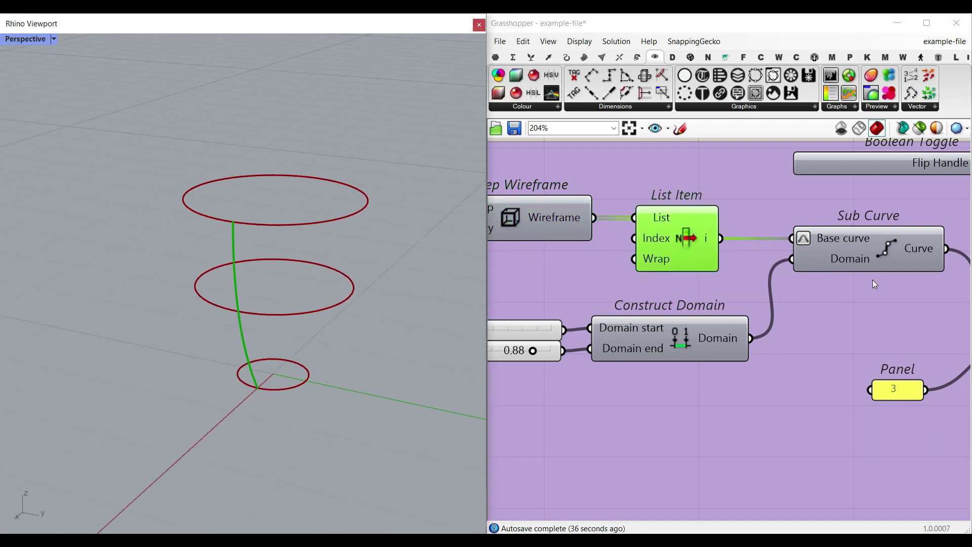
Step: Turn on the Sub Curve preview and select the component to inspect the shortened seam curve
{"action": "right_click_drag", "start_coordinate": [875, 284], "coordinate": [742, 292]}
{"action": "right_click", "coordinate": [752, 260]}
{"action": "left_click", "coordinate": [772, 274]}
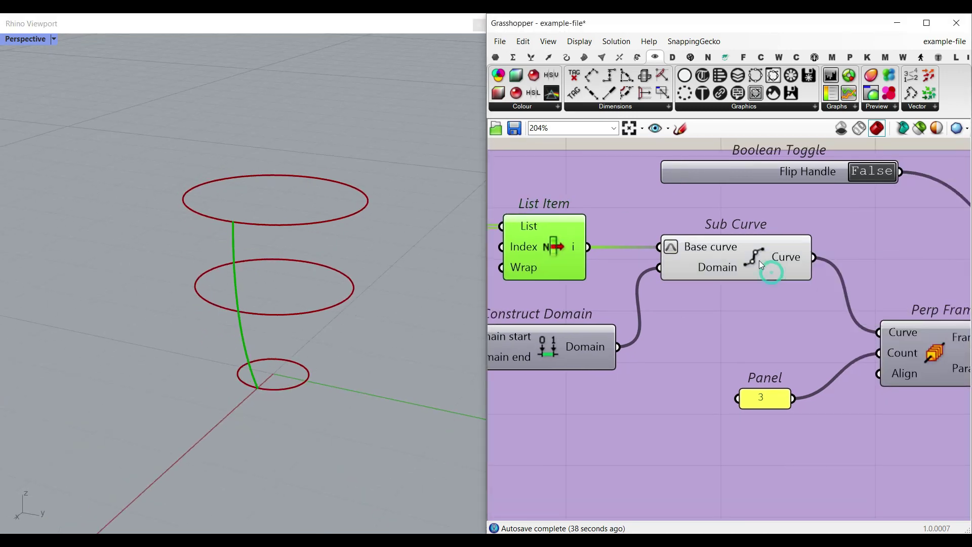
{"action": "left_click", "coordinate": [753, 258]}
{"action": "right_click_drag", "start_coordinate": [321, 318], "coordinate": [187, 284]}
{"action": "scroll", "coordinate": [187, 284], "scroll_direction": "up", "scroll_amount": 4}
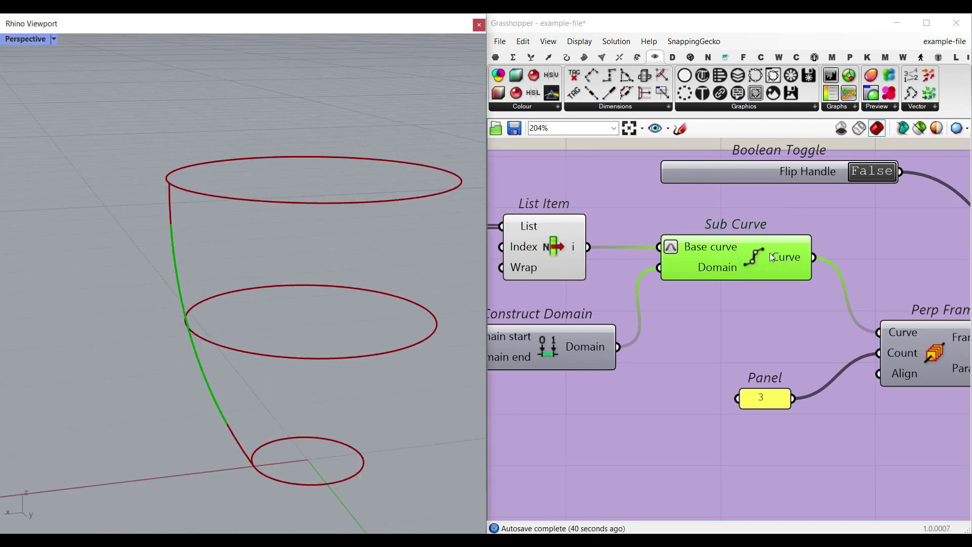
Step: Set the Handle Start slider to 0.22 and inspect the resulting Sub Curve
{"action": "right_click_drag", "start_coordinate": [587, 362], "coordinate": [797, 343]}
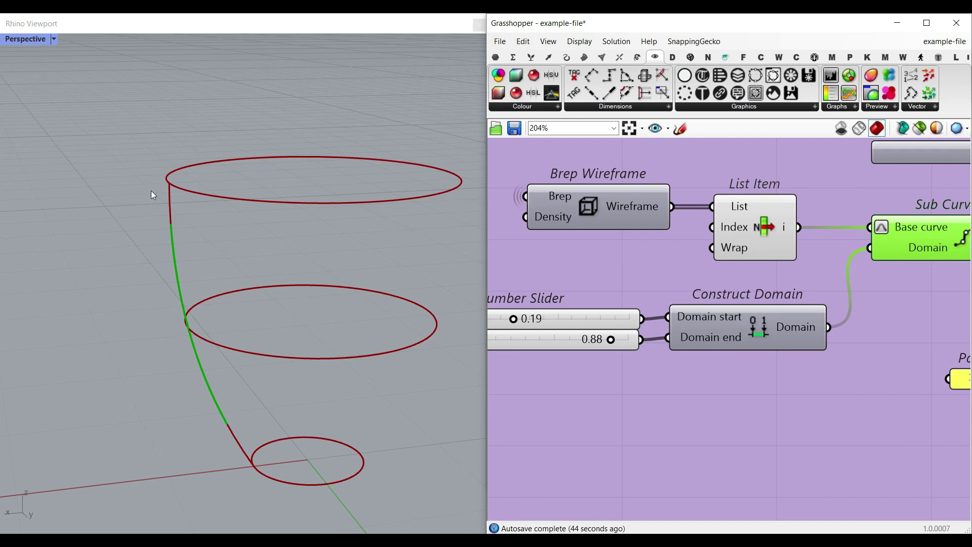
{"action": "scroll", "coordinate": [607, 310], "scroll_direction": "up", "scroll_amount": 2}
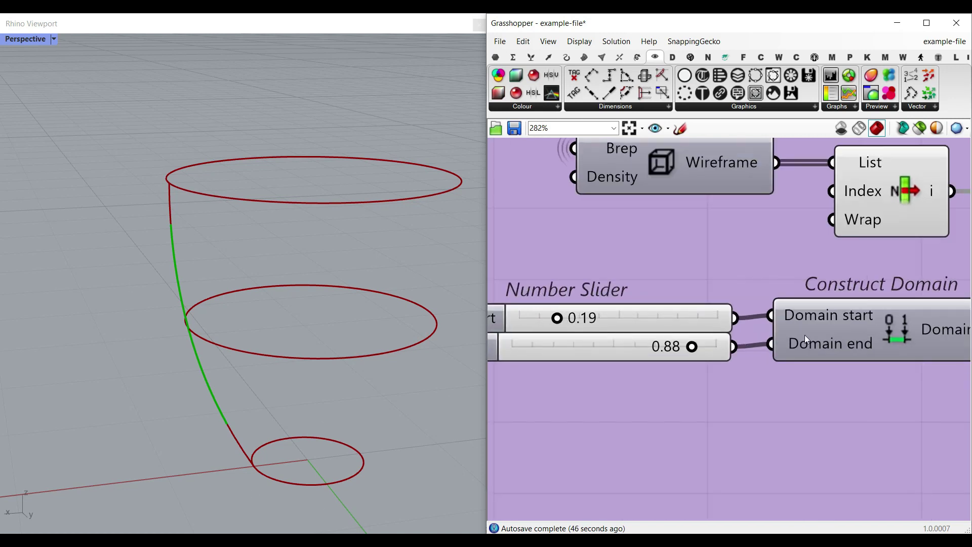
{"action": "mouse_move", "coordinate": [565, 323]}
{"action": "left_mouse_down"}
{"action": "mouse_move", "coordinate": [594, 323]}
{"action": "mouse_move", "coordinate": [571, 323]}
{"action": "left_mouse_up"}
{"action": "right_click_drag", "start_coordinate": [724, 299], "coordinate": [623, 289]}
{"action": "scroll", "coordinate": [623, 285], "scroll_direction": "down", "scroll_amount": 11}
{"action": "scroll", "coordinate": [709, 274], "scroll_direction": "up", "scroll_amount": 9}
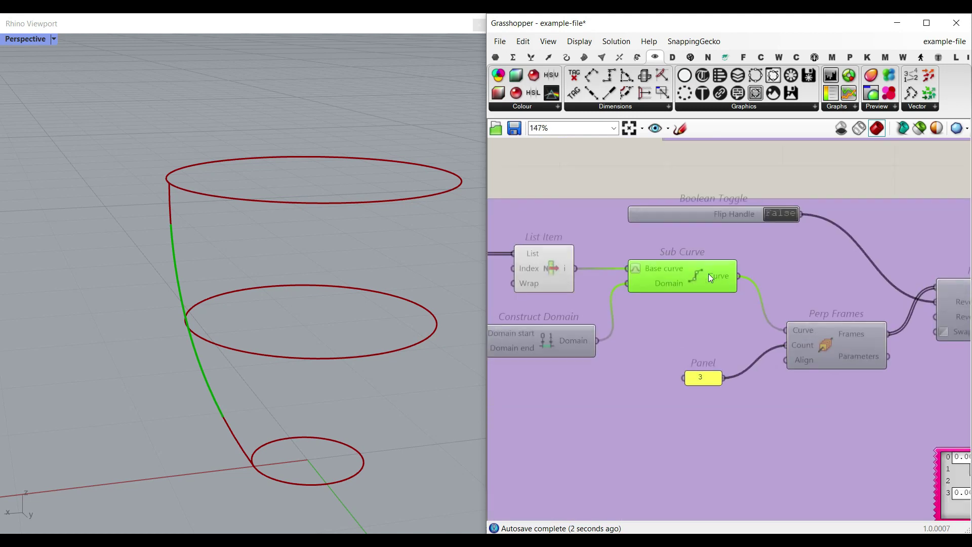
Step: Set the Handle Start slider to 0.19 and the Handle End slider to 0.91
{"action": "right_click_drag", "start_coordinate": [701, 277], "coordinate": [921, 266]}
{"action": "scroll", "coordinate": [302, 419], "scroll_direction": "up", "scroll_amount": 3}
{"action": "right_click_drag", "start_coordinate": [506, 373], "coordinate": [585, 377]}
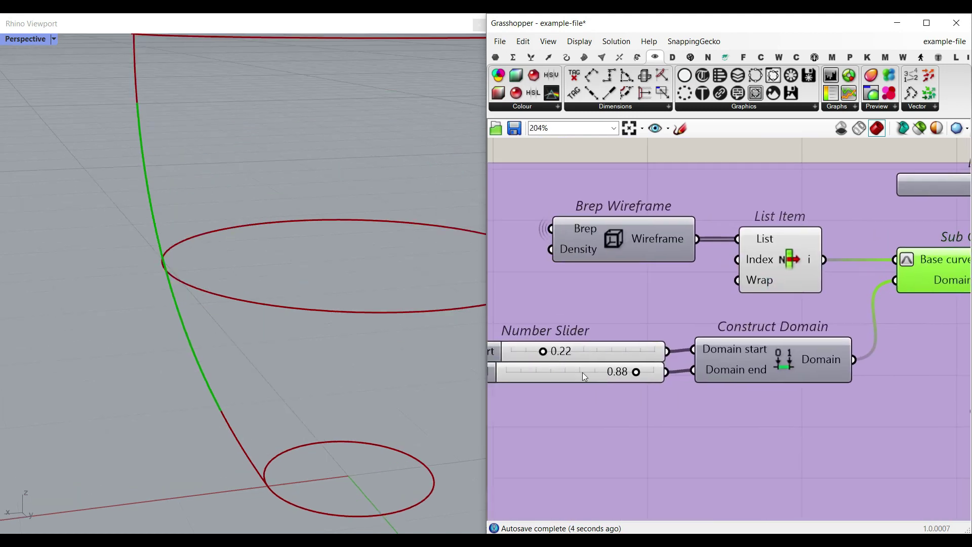
{"action": "mouse_move", "coordinate": [546, 353]}
{"action": "left_mouse_down"}
{"action": "mouse_move", "coordinate": [529, 353]}
{"action": "mouse_move", "coordinate": [541, 354]}
{"action": "left_mouse_up"}
{"action": "left_click_drag", "start_coordinate": [637, 377], "coordinate": [642, 376]}
{"action": "scroll", "coordinate": [606, 351], "scroll_direction": "down", "scroll_amount": 1}
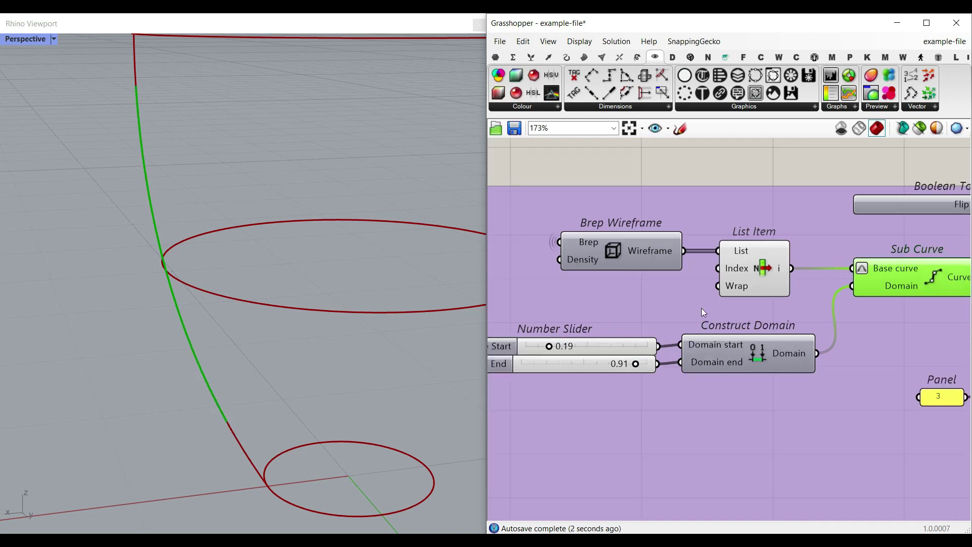
Step: Turn off the List Item preview and inspect the isolated Sub Curve in the viewport
{"action": "right_click_drag", "start_coordinate": [762, 283], "coordinate": [646, 283]}
{"action": "right_click", "coordinate": [648, 265]}
{"action": "left_click", "coordinate": [667, 290]}
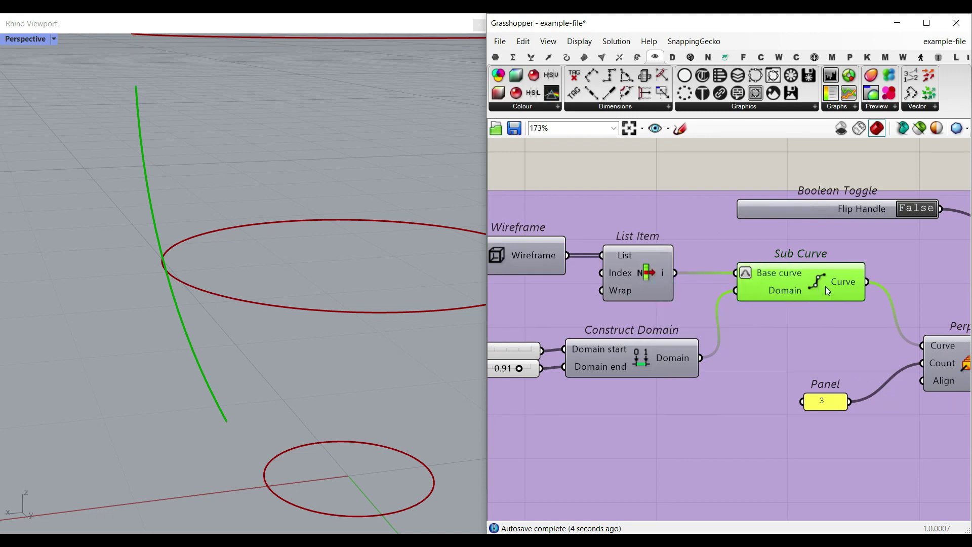
{"action": "scroll", "coordinate": [227, 280], "scroll_direction": "down", "scroll_amount": 12}
{"action": "right_click_drag", "start_coordinate": [227, 280], "coordinate": [214, 285]}
{"action": "scroll", "coordinate": [214, 286], "scroll_direction": "up", "scroll_amount": 8}
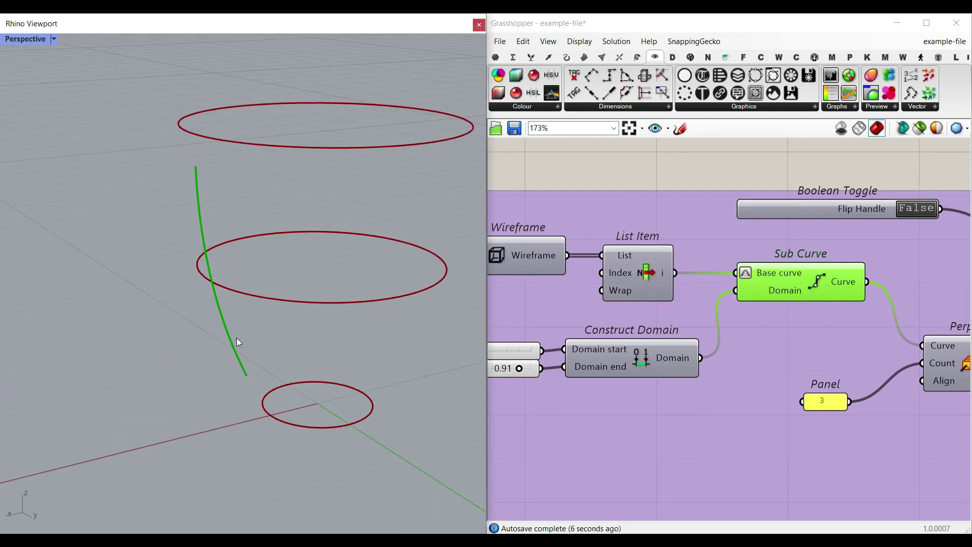
Step: Select Perp Frames to display its planes and set the preview plane size to 1
{"action": "right_click_drag", "start_coordinate": [771, 325], "coordinate": [586, 323]}
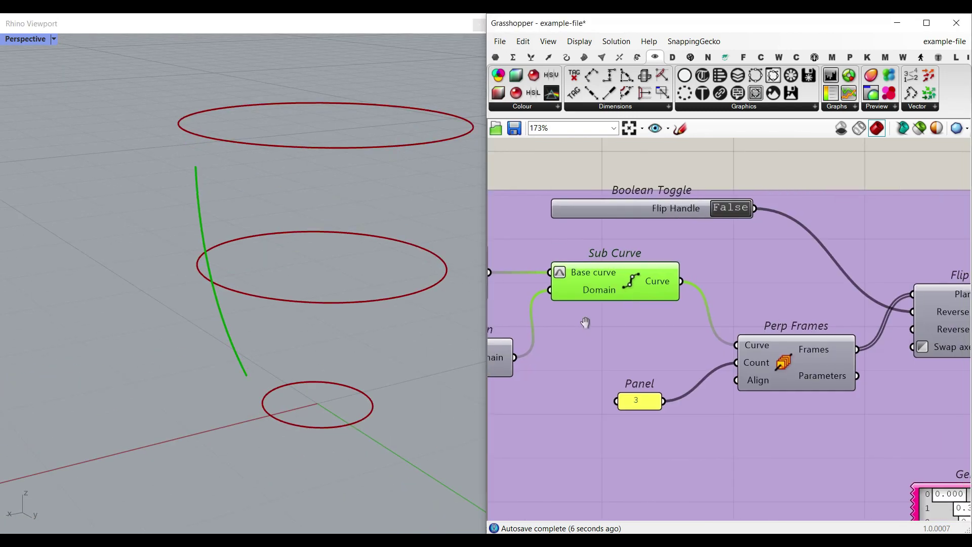
{"action": "left_click", "coordinate": [784, 363]}
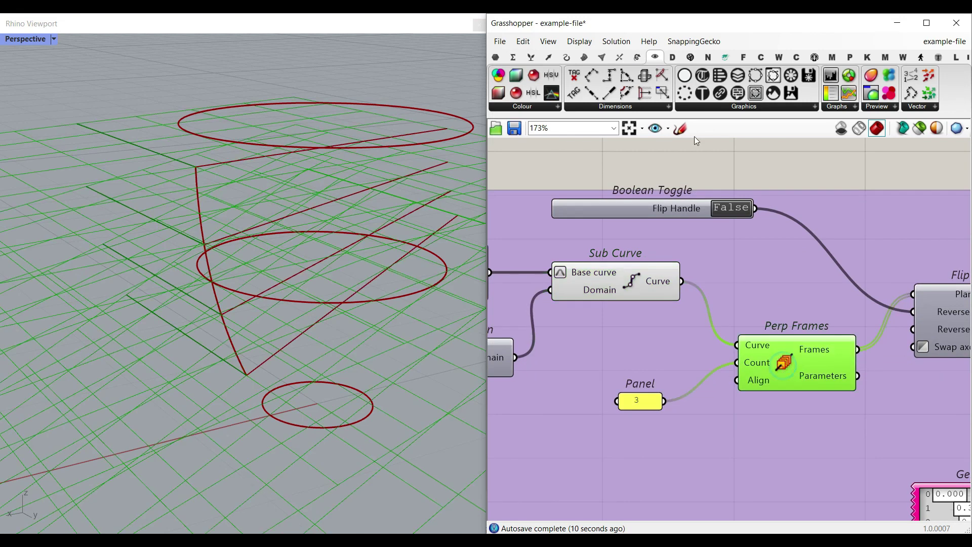
{"action": "left_click", "coordinate": [580, 41]}
{"action": "mouse_move", "coordinate": [642, 256]}
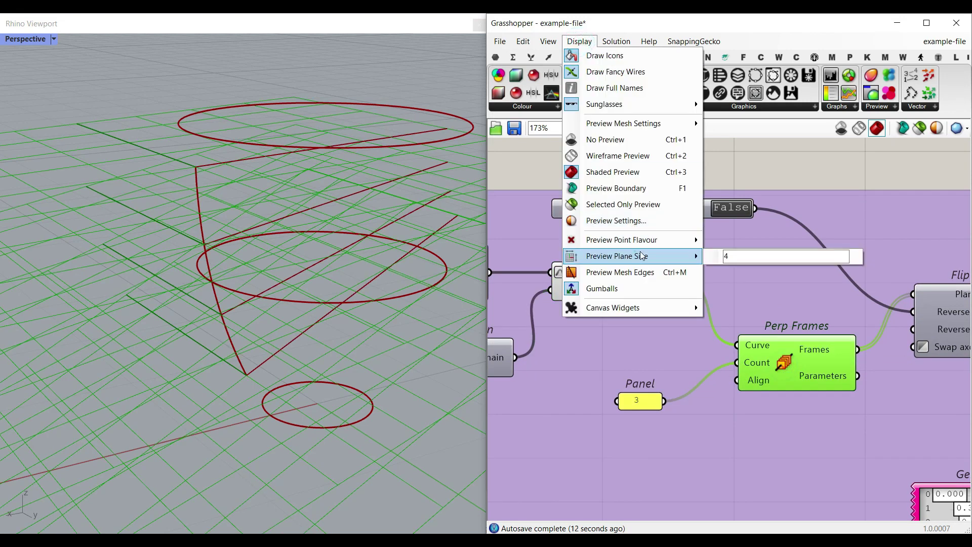
{"action": "left_click", "coordinate": [745, 256]}
{"action": "type", "text": "1"}
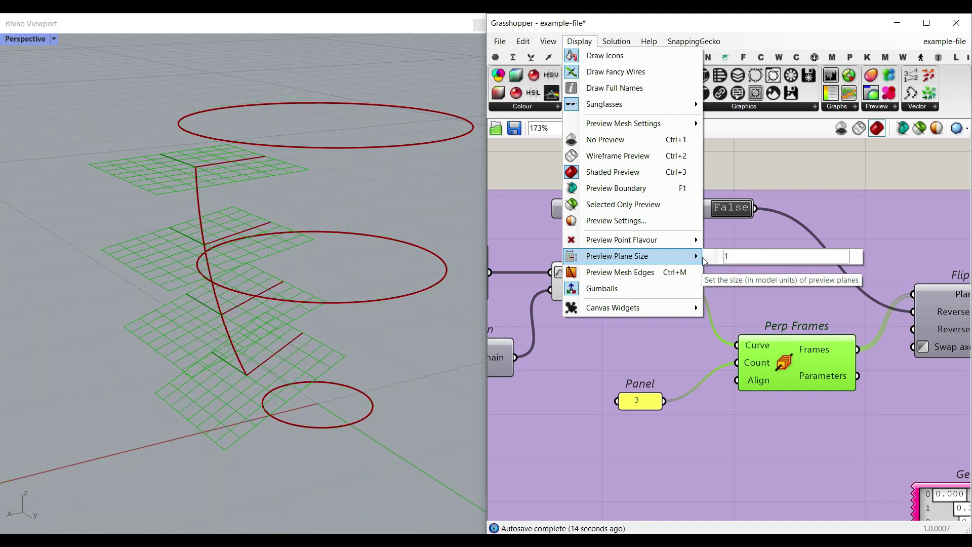
{"action": "left_click", "coordinate": [773, 162]}
Step: Show the available curve components and examine the perpendicular frames along the Sub Curve and their link to Flip Plane
{"action": "left_click", "coordinate": [568, 57]}
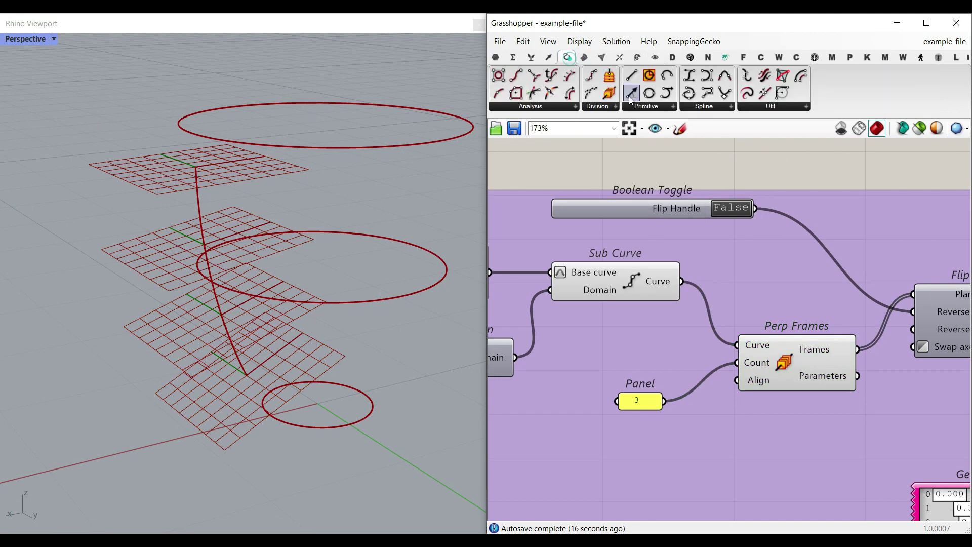
{"action": "scroll", "coordinate": [184, 320], "scroll_direction": "up", "scroll_amount": 6}
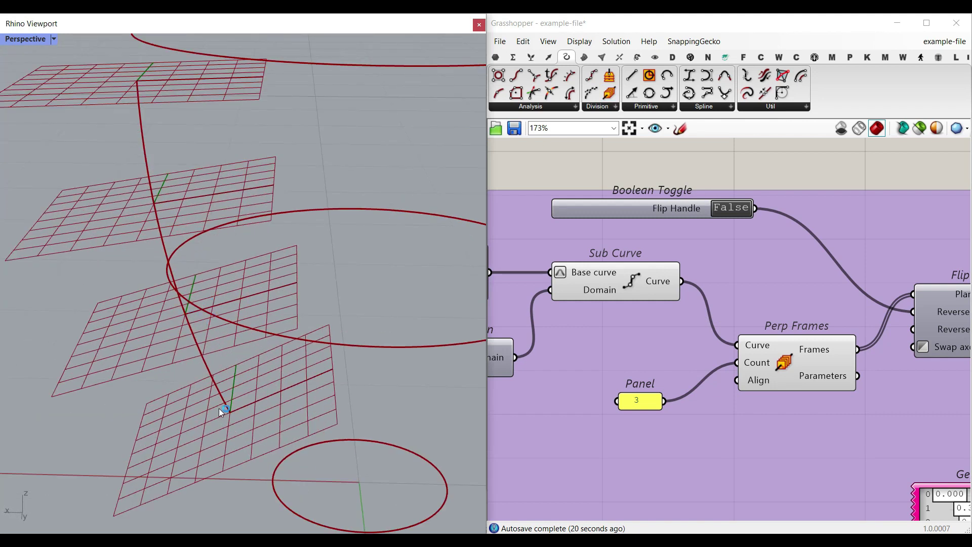
{"action": "right_click_drag", "start_coordinate": [781, 337], "coordinate": [603, 321]}
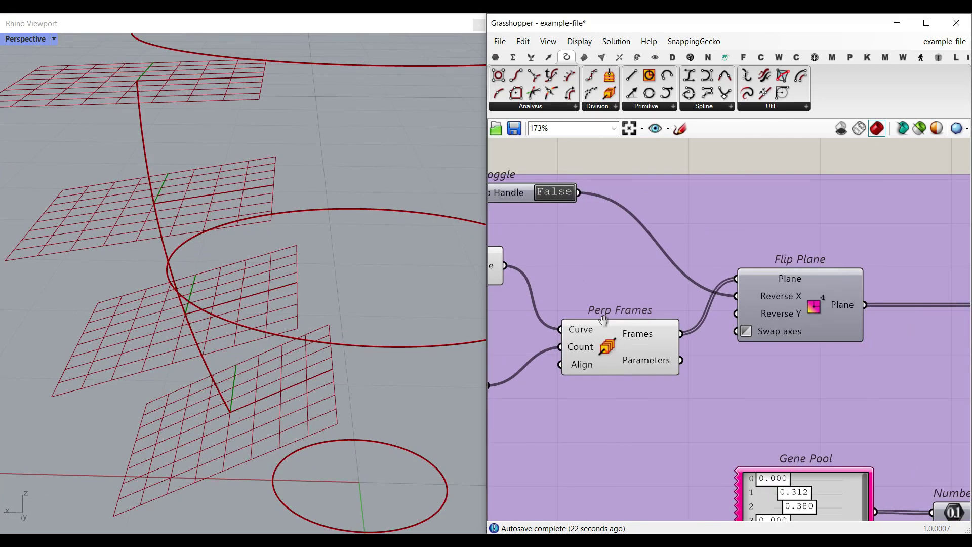
{"action": "right_click_drag", "start_coordinate": [775, 312], "coordinate": [821, 330]}
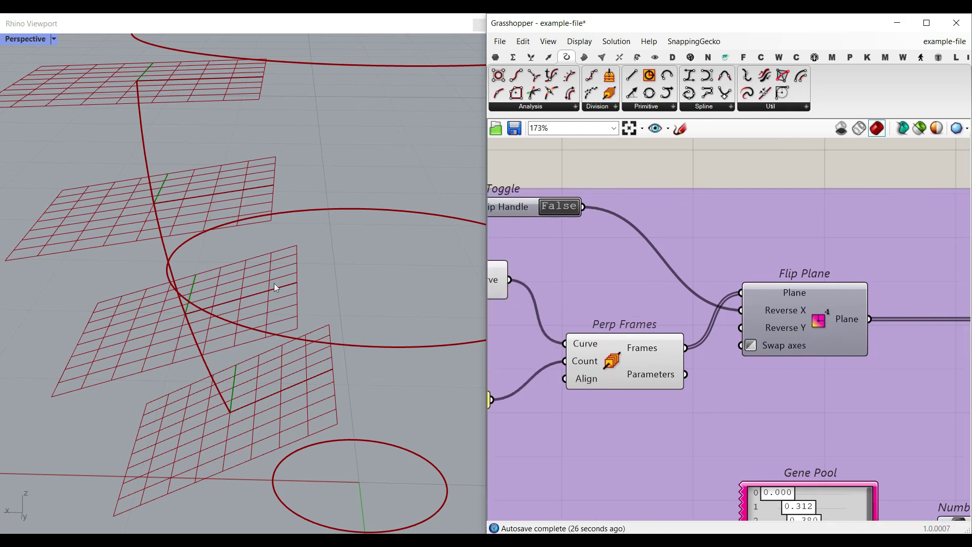
{"action": "scroll", "coordinate": [217, 215], "scroll_direction": "down", "scroll_amount": 4}
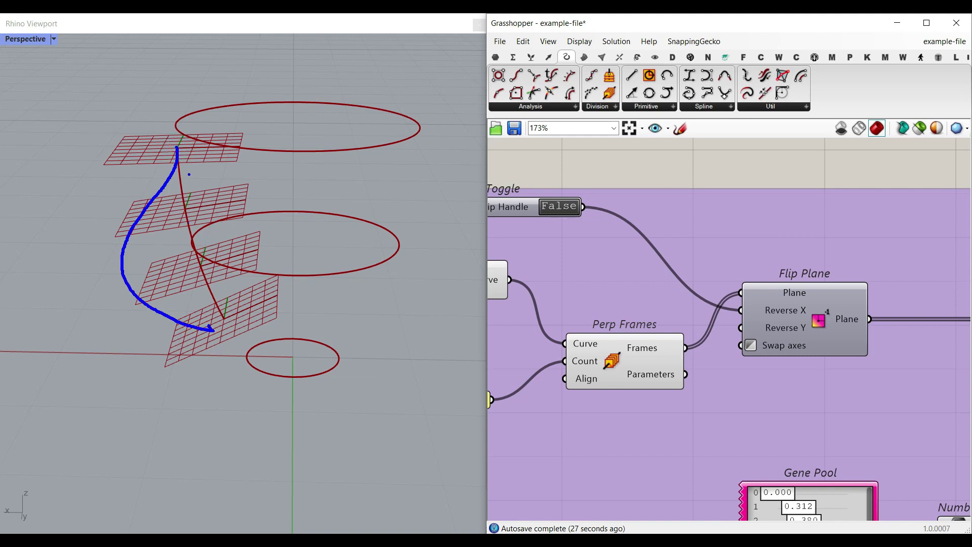
{"action": "key", "text": "Escape"}
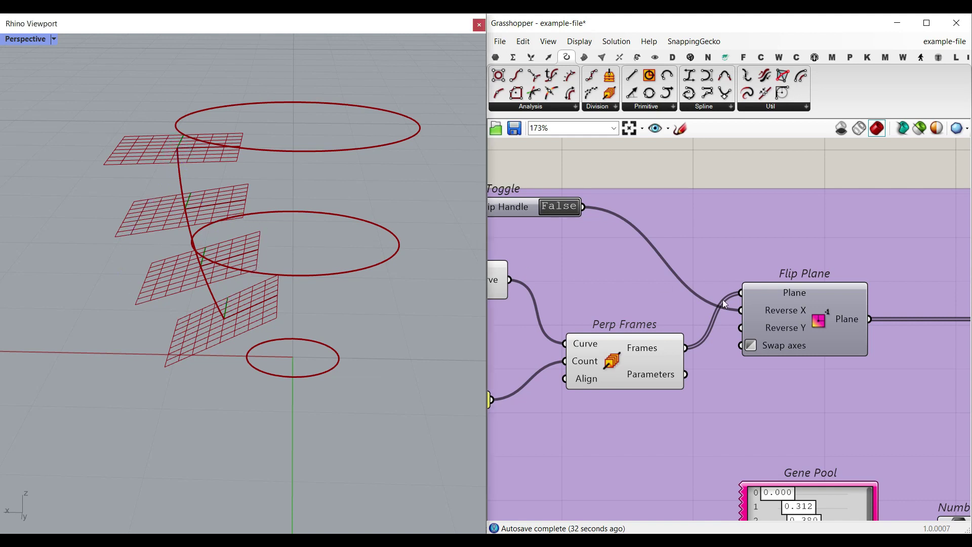
Step: Look up the available plane components and switch the preview from Perp Frames to Flip Plane
{"action": "right_click_drag", "start_coordinate": [819, 311], "coordinate": [721, 308]}
{"action": "left_click", "coordinate": [550, 58]}
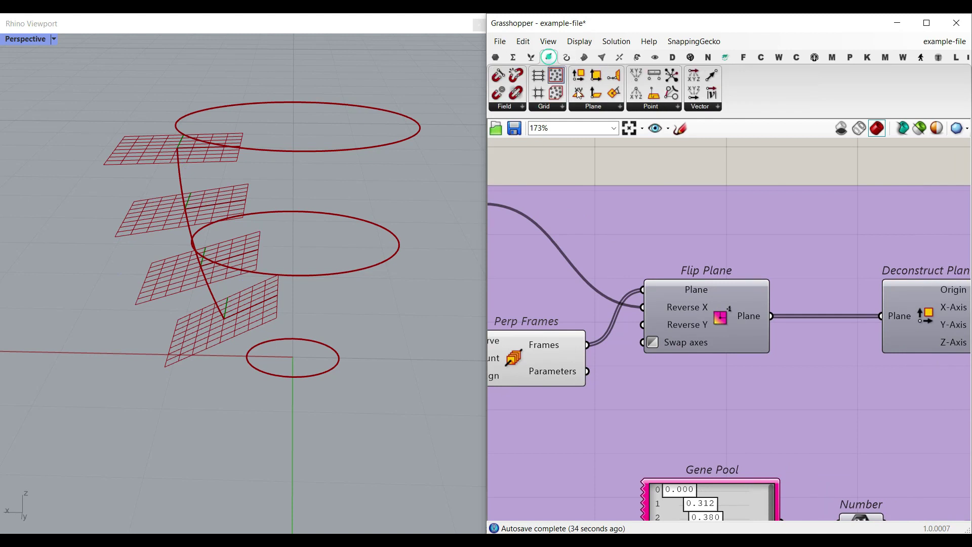
{"action": "left_click", "coordinate": [607, 106]}
{"action": "left_click", "coordinate": [777, 166]}
{"action": "right_click", "coordinate": [707, 299]}
{"action": "left_click", "coordinate": [727, 330]}
{"action": "right_click", "coordinate": [527, 358]}
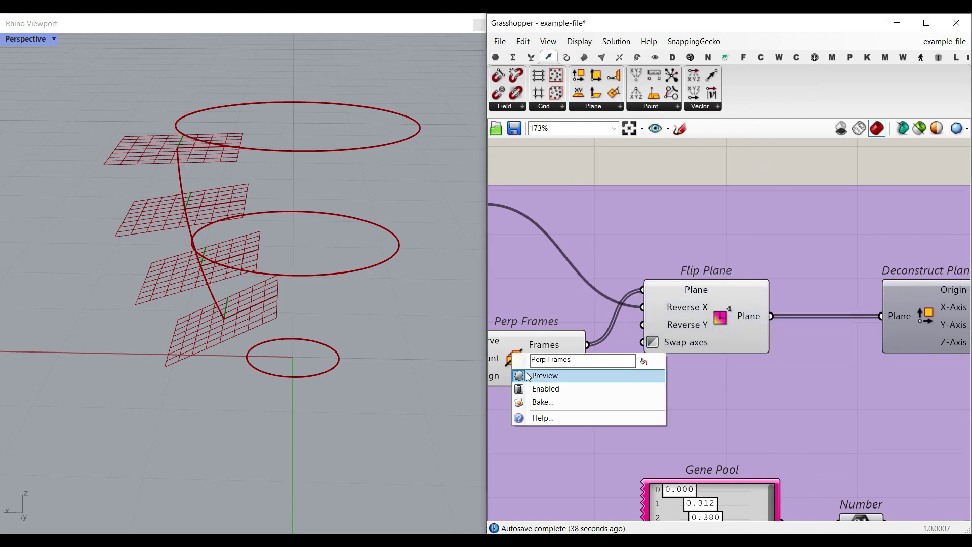
{"action": "left_click", "coordinate": [526, 372]}
Step: Switch the Flip Handle toggle to True and back to False twice while checking the planes' X direction
{"action": "right_click_drag", "start_coordinate": [527, 372], "coordinate": [698, 406]}
{"action": "double_click", "coordinate": [627, 238]}
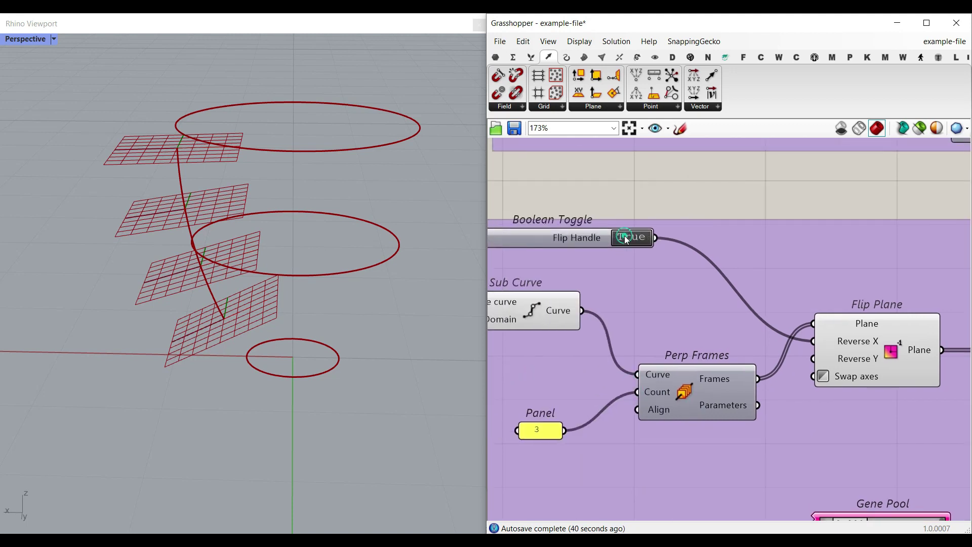
{"action": "double_click", "coordinate": [630, 239]}
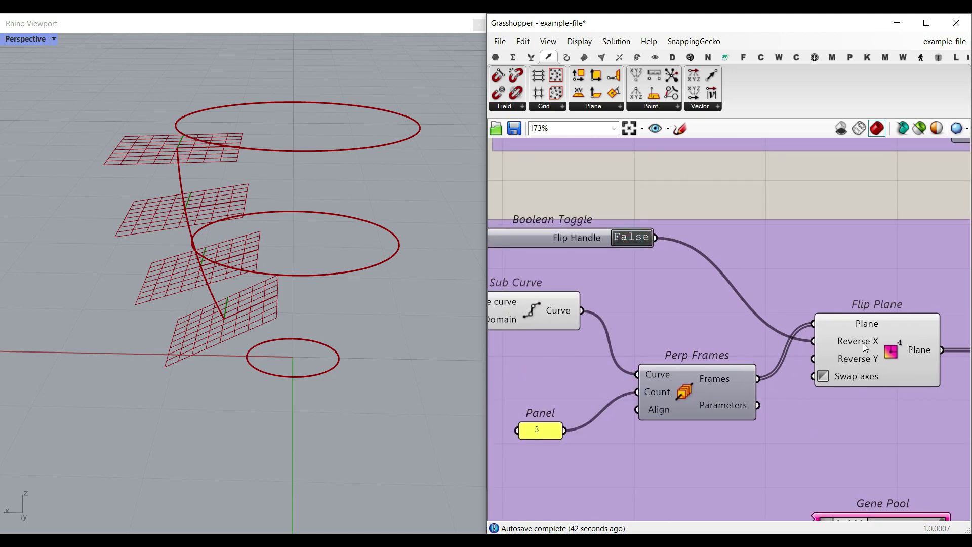
{"action": "right_click_drag", "start_coordinate": [264, 278], "coordinate": [231, 260]}
{"action": "scroll", "coordinate": [183, 205], "scroll_direction": "up", "scroll_amount": 3}
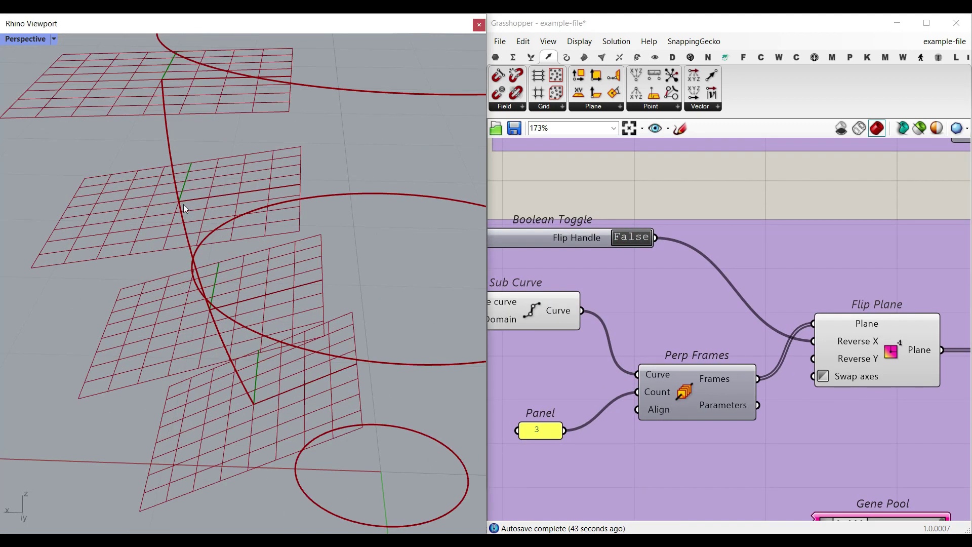
{"action": "double_click", "coordinate": [637, 239]}
{"action": "double_click", "coordinate": [638, 239]}
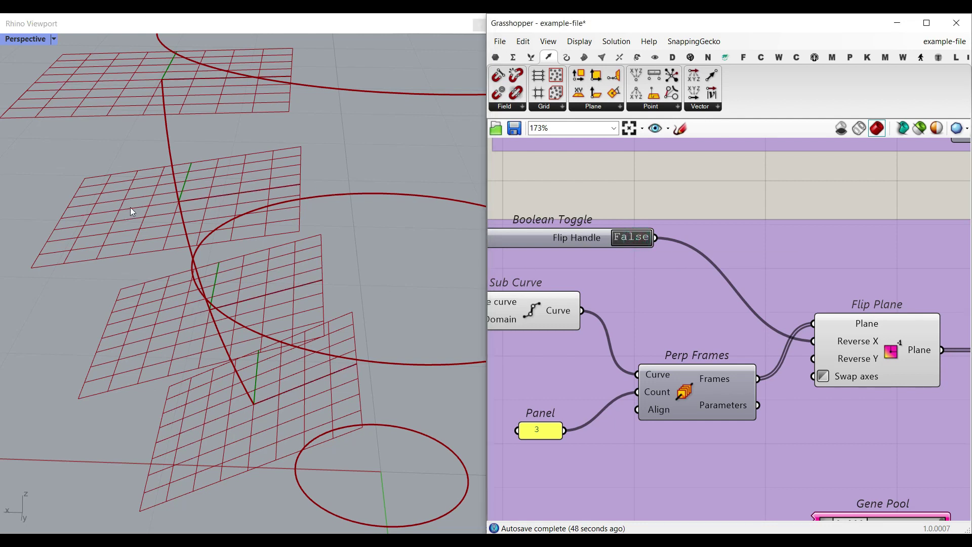
Step: Preview the Deconstruct Plane origin points and examine how its Origin and X-Axis outputs feed Move and Multiplication
{"action": "right_click_drag", "start_coordinate": [771, 245], "coordinate": [652, 227]}
{"action": "scroll", "coordinate": [657, 227], "scroll_direction": "down", "scroll_amount": 2}
{"action": "right_click_drag", "start_coordinate": [912, 304], "coordinate": [751, 304]}
{"action": "scroll", "coordinate": [751, 304], "scroll_direction": "up", "scroll_amount": 2}
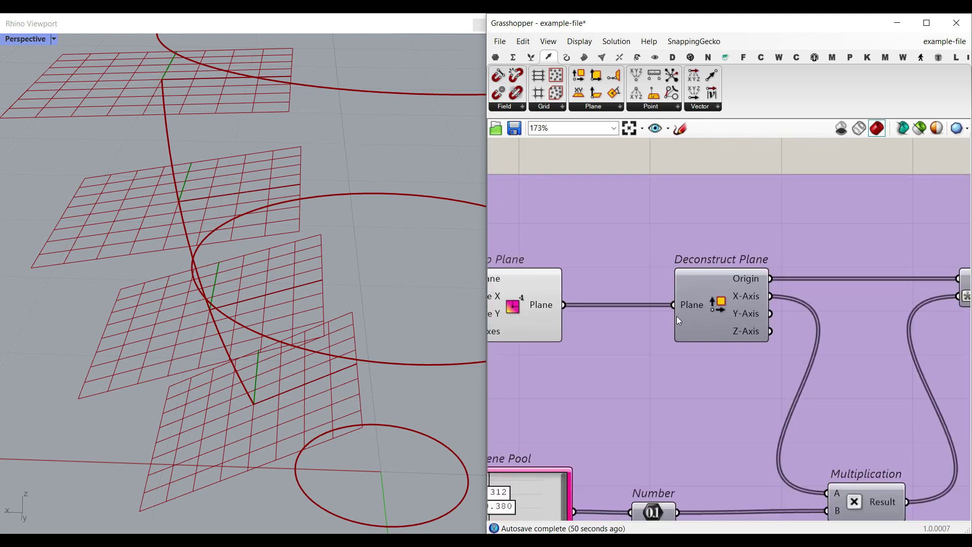
{"action": "scroll", "coordinate": [709, 314], "scroll_direction": "up", "scroll_amount": 3}
{"action": "right_click", "coordinate": [717, 303]}
{"action": "left_click", "coordinate": [738, 324]}
{"action": "scroll", "coordinate": [658, 303], "scroll_direction": "left", "scroll_amount": 4}
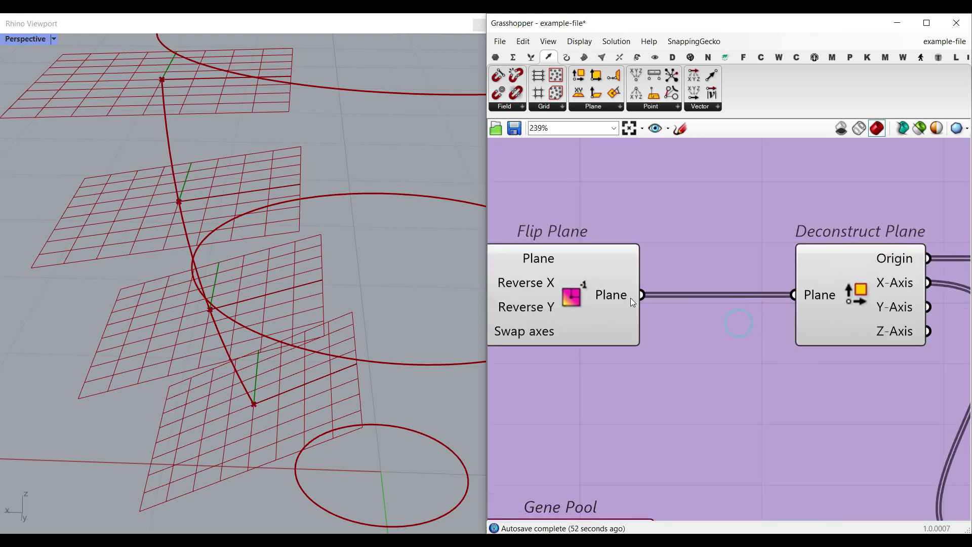
{"action": "right_click", "coordinate": [567, 286]}
{"action": "right_click_drag", "start_coordinate": [892, 293], "coordinate": [791, 284]}
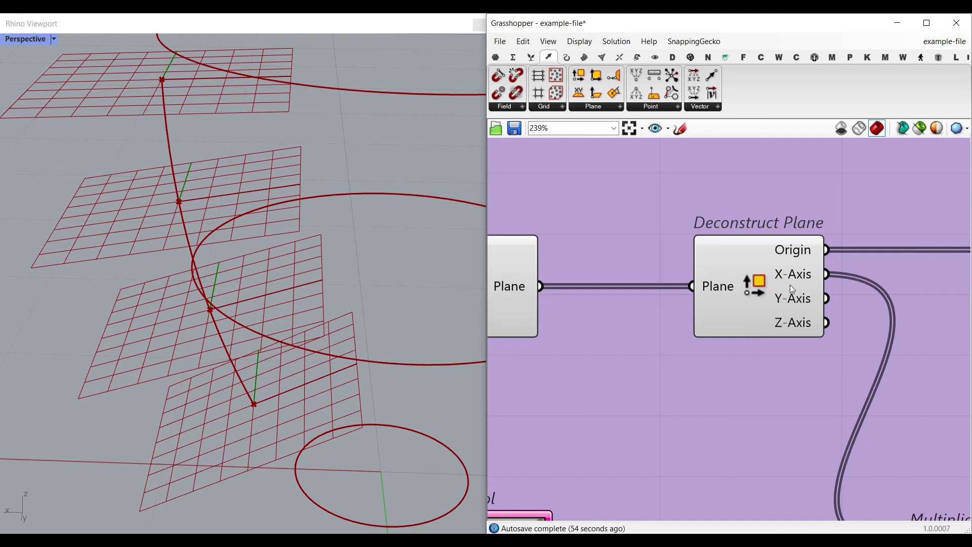
{"action": "scroll", "coordinate": [658, 283], "scroll_direction": "down", "scroll_amount": 3}
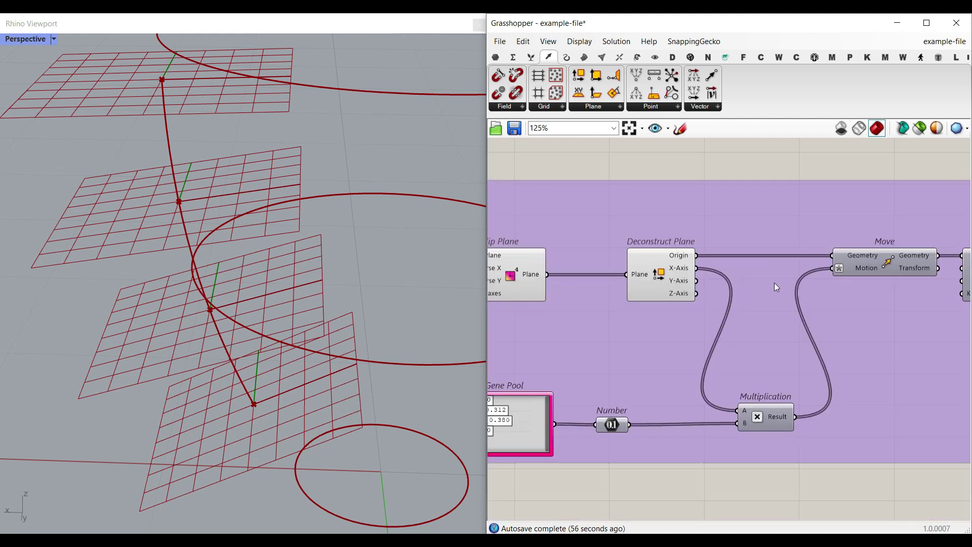
Step: Turn on the preview of the Move component and select it to highlight the moved handle points
{"action": "scroll", "coordinate": [826, 257], "scroll_direction": "up", "scroll_amount": 4}
{"action": "right_click", "coordinate": [823, 259]}
{"action": "left_click", "coordinate": [826, 261]}
{"action": "left_click", "coordinate": [810, 242]}
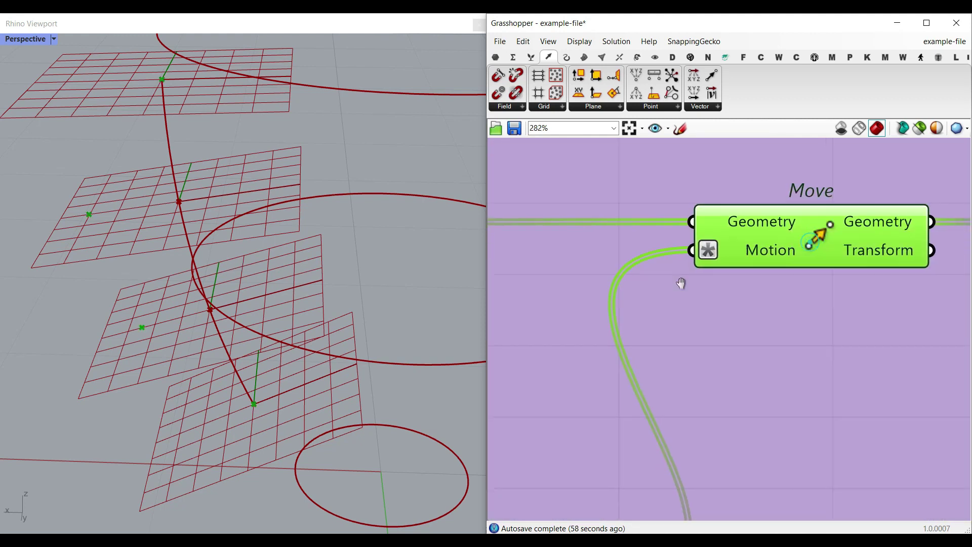
Step: Hide the previews of Deconstruct Plane and Flip Plane
{"action": "scroll", "coordinate": [670, 273], "scroll_direction": "down", "scroll_amount": 4}
{"action": "right_click_drag", "start_coordinate": [669, 273], "coordinate": [775, 276]}
{"action": "right_click", "coordinate": [774, 275]}
{"action": "left_click", "coordinate": [790, 291]}
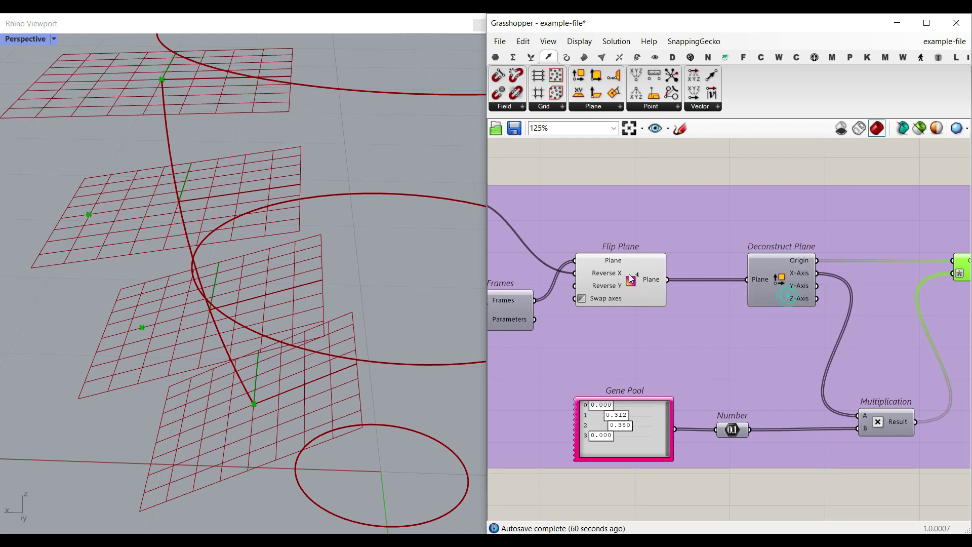
{"action": "right_click", "coordinate": [633, 280]}
{"action": "left_click", "coordinate": [649, 296]}
Step: Set value 1 of the Gene Pool to 0.482
{"action": "right_click_drag", "start_coordinate": [718, 398], "coordinate": [689, 364]}
{"action": "scroll", "coordinate": [573, 383], "scroll_direction": "up", "scroll_amount": 4}
{"action": "left_click_drag", "start_coordinate": [559, 383], "coordinate": [581, 390]}
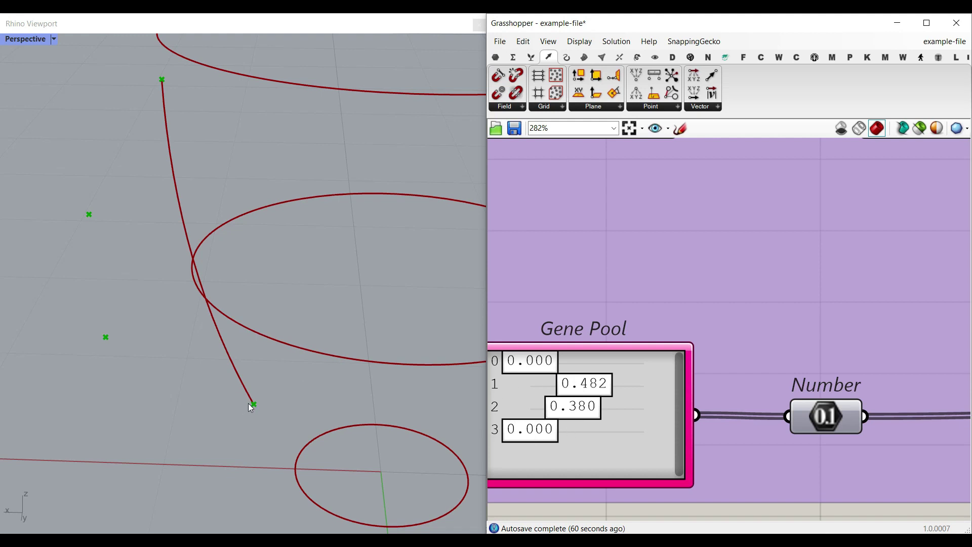
{"action": "right_click_drag", "start_coordinate": [580, 370], "coordinate": [760, 381]}
{"action": "scroll", "coordinate": [760, 381], "scroll_direction": "down", "scroll_amount": 2}
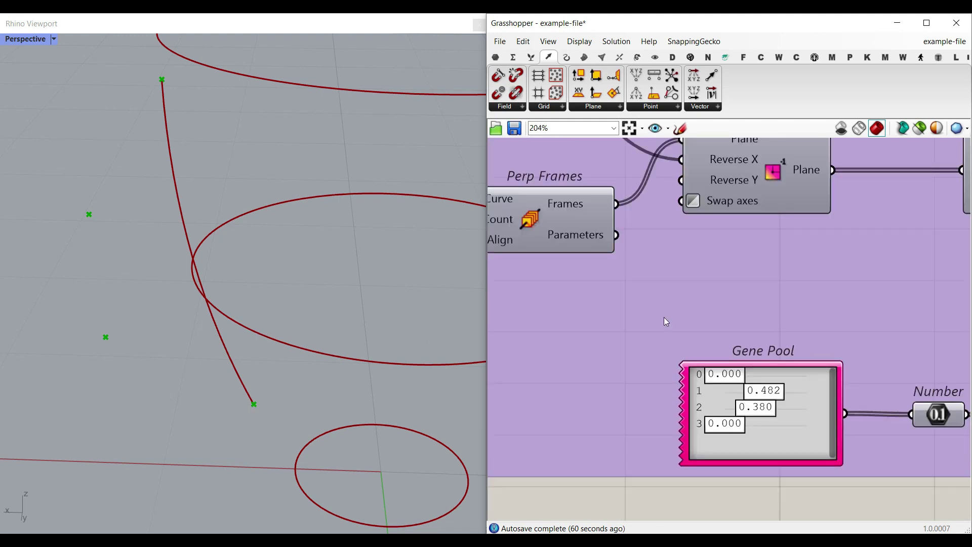
Step: Set the Domain start slider to 0.00 and the Domain end slider to 1.00 for the handle's Sub Curve
{"action": "right_click_drag", "start_coordinate": [664, 318], "coordinate": [734, 347]}
{"action": "scroll", "coordinate": [664, 278], "scroll_direction": "down", "scroll_amount": 4}
{"action": "right_click_drag", "start_coordinate": [518, 211], "coordinate": [647, 244]}
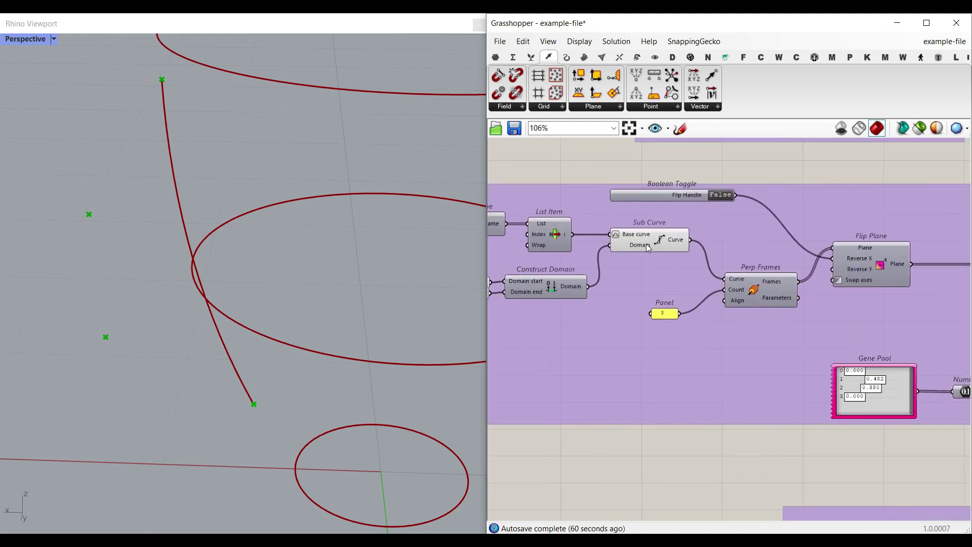
{"action": "scroll", "coordinate": [646, 244], "scroll_direction": "up", "scroll_amount": 3}
{"action": "right_click_drag", "start_coordinate": [493, 282], "coordinate": [736, 299]}
{"action": "scroll", "coordinate": [503, 324], "scroll_direction": "up", "scroll_amount": 4}
{"action": "left_click_drag", "start_coordinate": [549, 311], "coordinate": [506, 310]}
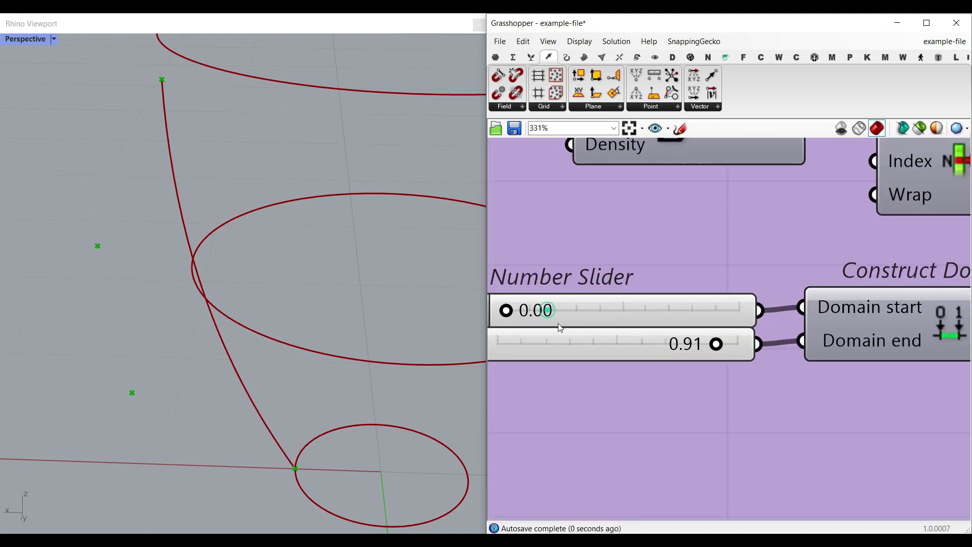
{"action": "left_click_drag", "start_coordinate": [718, 348], "coordinate": [742, 348]}
{"action": "scroll", "coordinate": [206, 304], "scroll_direction": "down", "scroll_amount": 6}
{"action": "right_click_drag", "start_coordinate": [205, 304], "coordinate": [208, 261]}
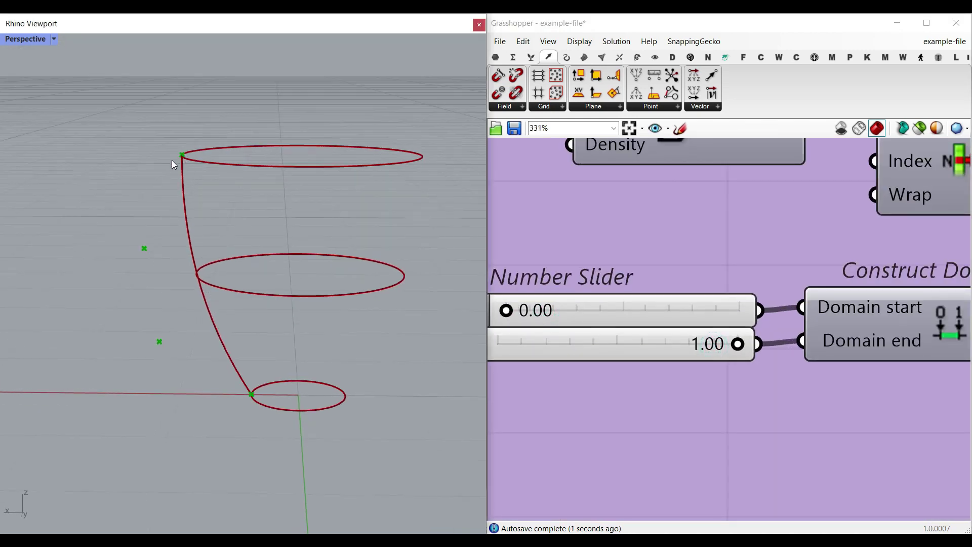
{"action": "scroll", "coordinate": [790, 319], "scroll_direction": "down", "scroll_amount": 3}
Step: Preview the Interpolate curve of the handle and hide the Move component's preview
{"action": "scroll", "coordinate": [728, 331], "scroll_direction": "up", "scroll_amount": 5}
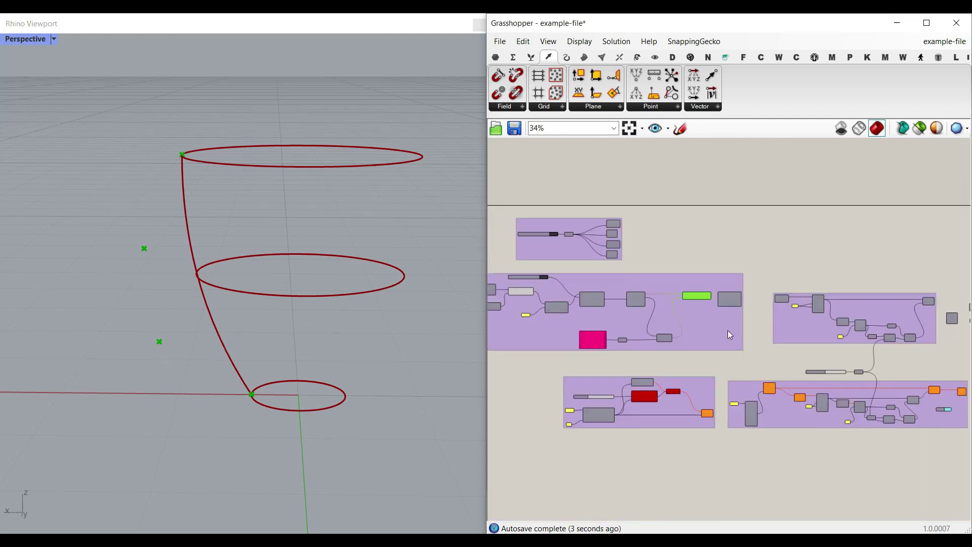
{"action": "right_click", "coordinate": [802, 277]}
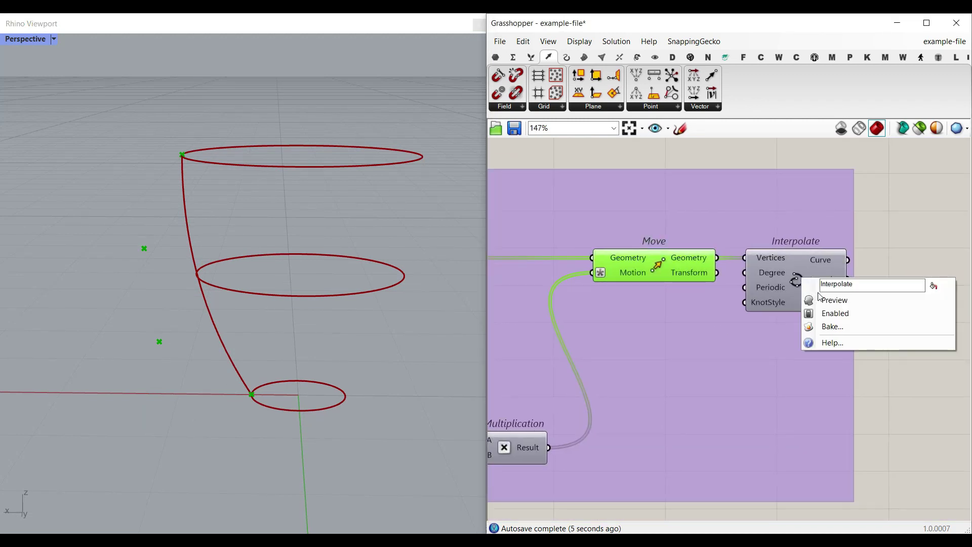
{"action": "left_click", "coordinate": [823, 301]}
{"action": "right_click", "coordinate": [668, 275]}
{"action": "left_click", "coordinate": [670, 283]}
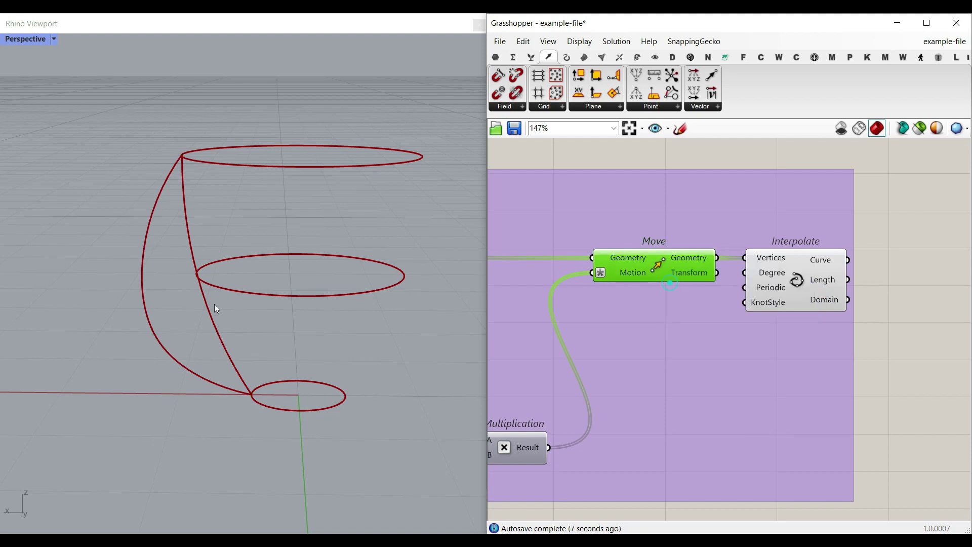
Step: Raise the Domain start slider and slightly lower the Domain end slider to inset both ends of the handle along the seam
{"action": "right_click_drag", "start_coordinate": [214, 304], "coordinate": [234, 172]}
{"action": "right_click_drag", "start_coordinate": [683, 303], "coordinate": [853, 314]}
{"action": "scroll", "coordinate": [763, 315], "scroll_direction": "down", "scroll_amount": 4}
{"action": "scroll", "coordinate": [554, 280], "scroll_direction": "up", "scroll_amount": 3}
{"action": "right_click_drag", "start_coordinate": [554, 281], "coordinate": [702, 304]}
{"action": "scroll", "coordinate": [572, 327], "scroll_direction": "up", "scroll_amount": 3}
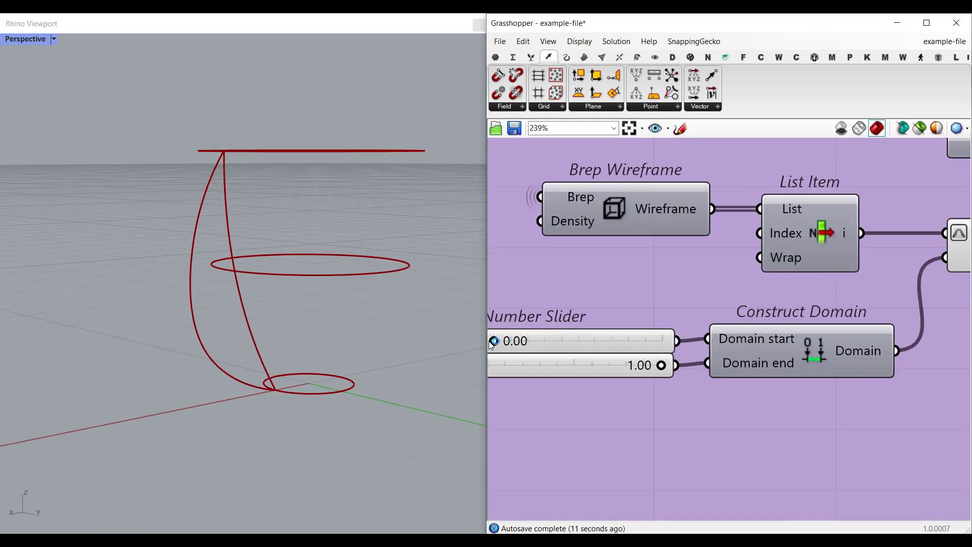
{"action": "left_click_drag", "start_coordinate": [494, 341], "coordinate": [580, 375]}
{"action": "mouse_move", "coordinate": [657, 369]}
{"action": "left_mouse_down"}
{"action": "mouse_move", "coordinate": [638, 366]}
{"action": "mouse_move", "coordinate": [648, 367]}
{"action": "left_mouse_up"}
{"action": "right_click_drag", "start_coordinate": [325, 284], "coordinate": [226, 296]}
Step: Switch the Flip Handle toggle to True and back to False
{"action": "right_click_drag", "start_coordinate": [813, 270], "coordinate": [752, 272]}
{"action": "scroll", "coordinate": [752, 272], "scroll_direction": "down", "scroll_amount": 1}
{"action": "scroll", "coordinate": [753, 273], "scroll_direction": "down", "scroll_amount": 5}
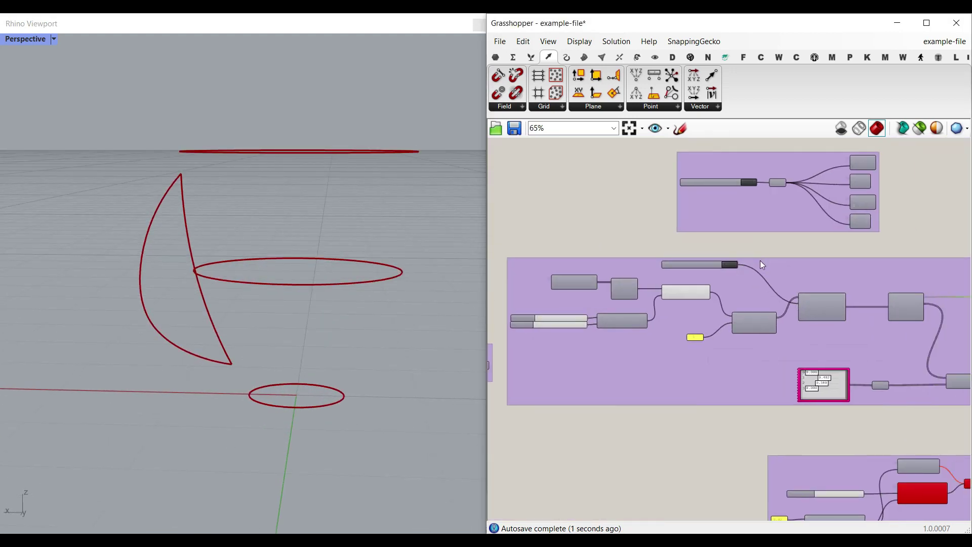
{"action": "scroll", "coordinate": [761, 261], "scroll_direction": "up", "scroll_amount": 3}
{"action": "double_click", "coordinate": [712, 255]}
{"action": "double_click", "coordinate": [712, 255]}
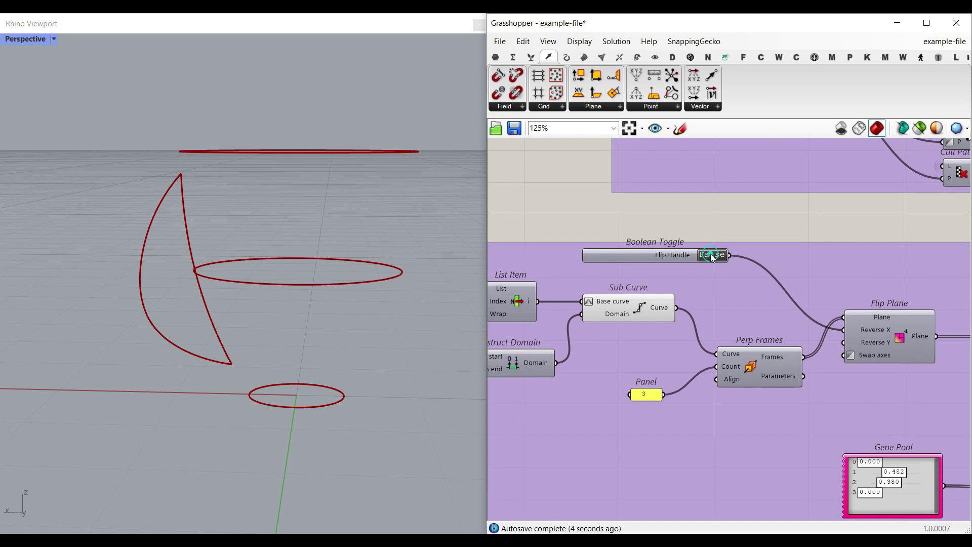
{"action": "right_click_drag", "start_coordinate": [415, 303], "coordinate": [291, 313]}
{"action": "right_click_drag", "start_coordinate": [790, 317], "coordinate": [688, 314]}
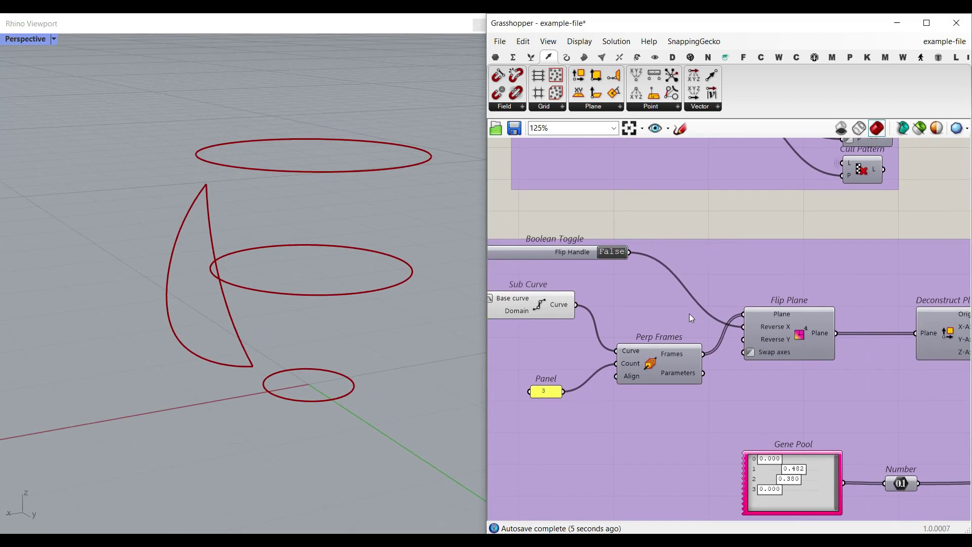
Step: Select the Interpolate component at the end of the handle group to highlight the handle curve and its outgoing wires
{"action": "scroll", "coordinate": [690, 315], "scroll_direction": "down", "scroll_amount": 1}
{"action": "right_click_drag", "start_coordinate": [897, 321], "coordinate": [703, 320]}
{"action": "right_click_drag", "start_coordinate": [831, 326], "coordinate": [624, 327]}
{"action": "left_click", "coordinate": [799, 331]}
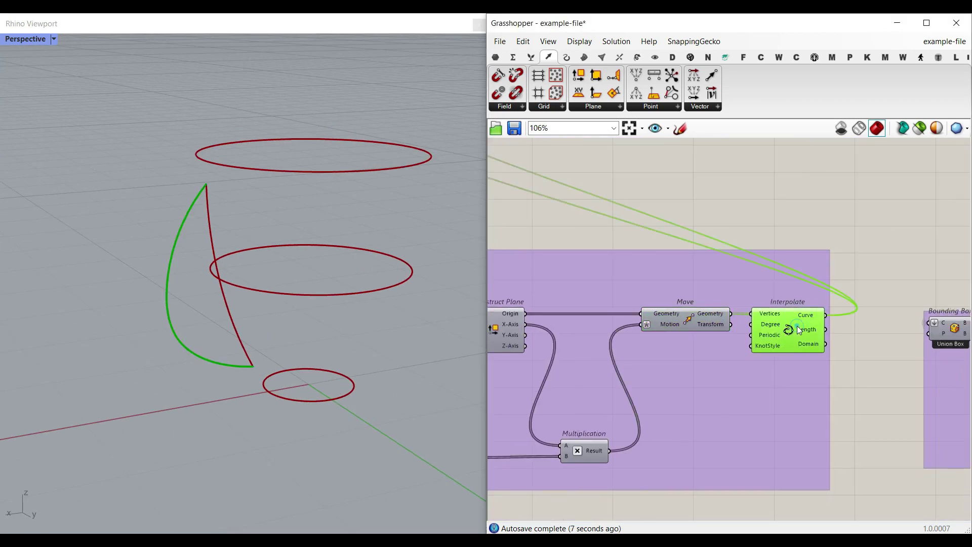
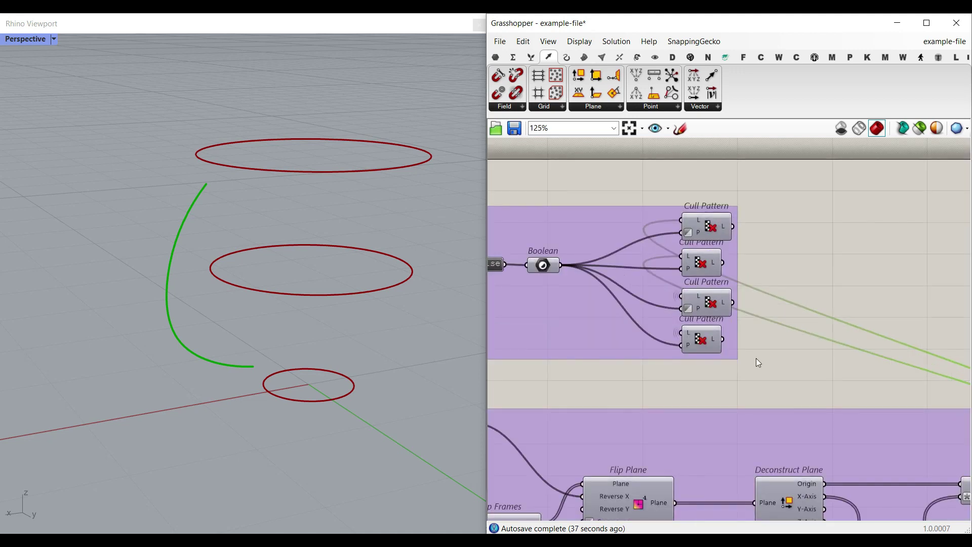
Step: Examine the Create Mesh toggle's Cull Pattern components and how they route the cup and handle geometry to the following groups
{"action": "right_click_drag", "start_coordinate": [756, 358], "coordinate": [756, 268]}
{"action": "left_click", "coordinate": [708, 217]}
{"action": "scroll", "coordinate": [660, 277], "scroll_direction": "down", "scroll_amount": 5}
{"action": "right_click_drag", "start_coordinate": [612, 284], "coordinate": [792, 270]}
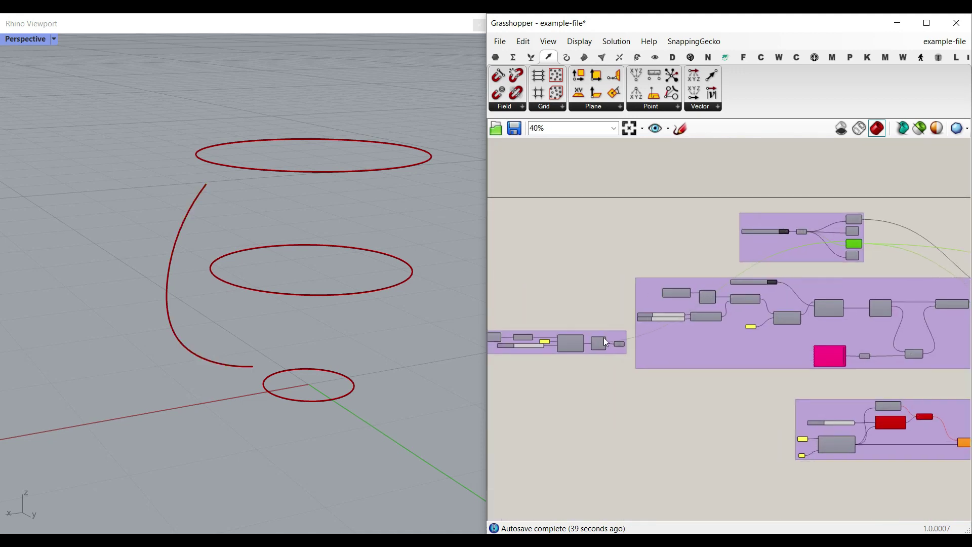
{"action": "scroll", "coordinate": [606, 343], "scroll_direction": "up", "scroll_amount": 4}
{"action": "scroll", "coordinate": [589, 315], "scroll_direction": "down", "scroll_amount": 6}
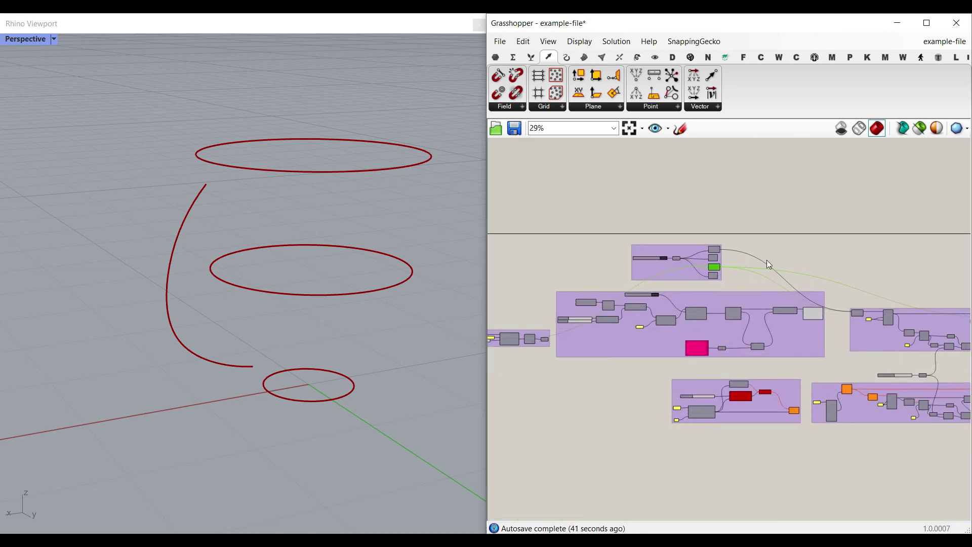
{"action": "scroll", "coordinate": [730, 253], "scroll_direction": "up", "scroll_amount": 7}
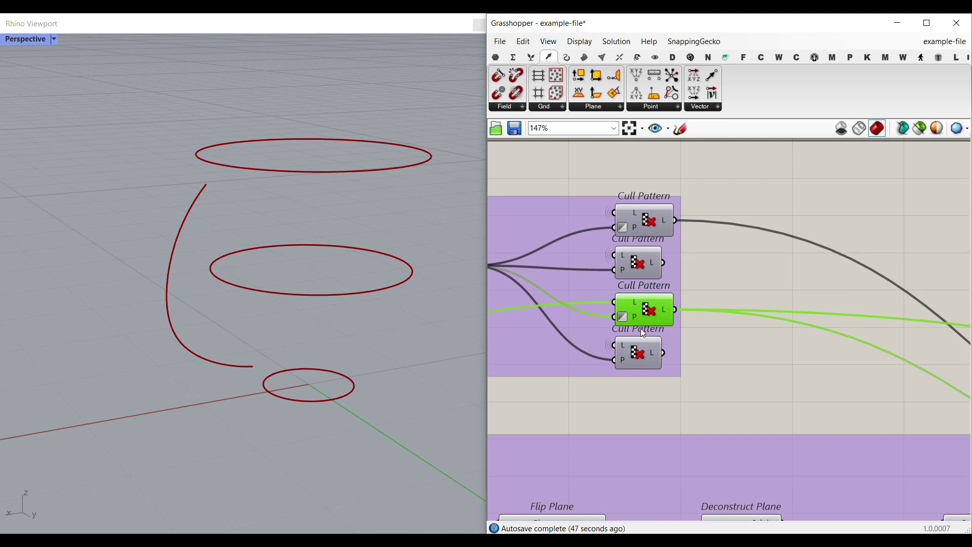
{"action": "scroll", "coordinate": [676, 274], "scroll_direction": "down", "scroll_amount": 4}
{"action": "scroll", "coordinate": [648, 274], "scroll_direction": "down", "scroll_amount": 2}
{"action": "scroll", "coordinate": [628, 276], "scroll_direction": "up", "scroll_amount": 4}
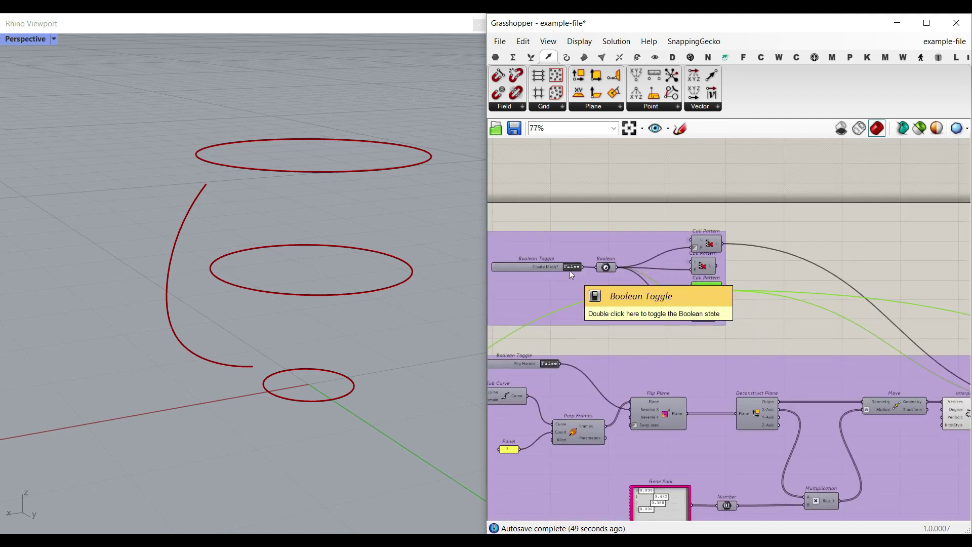
Step: Highlight the group that builds the cutting box and turn on the preview of its Bounding Box
{"action": "right_click_drag", "start_coordinate": [851, 314], "coordinate": [692, 276]}
{"action": "right_click_drag", "start_coordinate": [938, 313], "coordinate": [534, 239]}
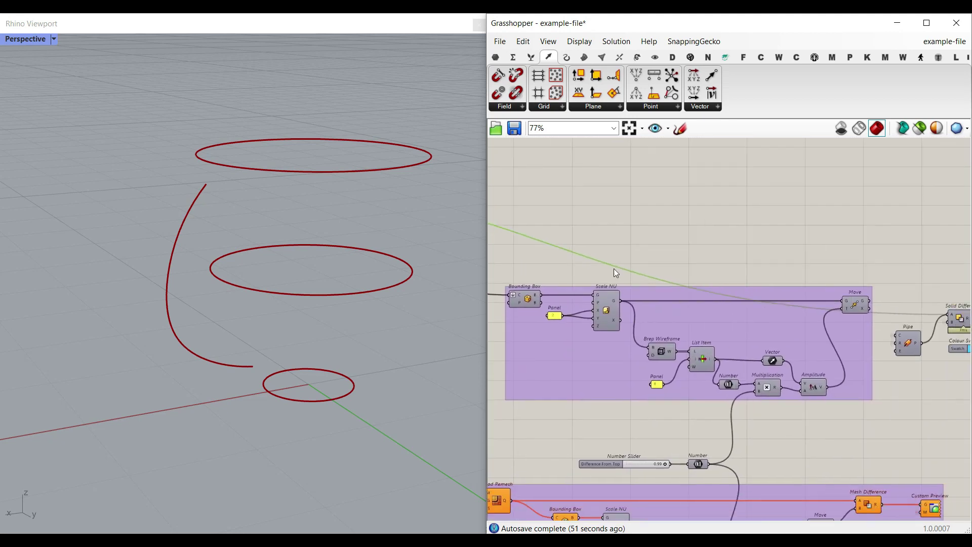
{"action": "scroll", "coordinate": [615, 268], "scroll_direction": "down", "scroll_amount": 2}
{"action": "left_click_drag", "start_coordinate": [930, 260], "coordinate": [503, 385]}
{"action": "left_click", "coordinate": [612, 220]}
{"action": "scroll", "coordinate": [544, 293], "scroll_direction": "up", "scroll_amount": 4}
{"action": "right_click", "coordinate": [567, 276]}
{"action": "left_click", "coordinate": [579, 298]}
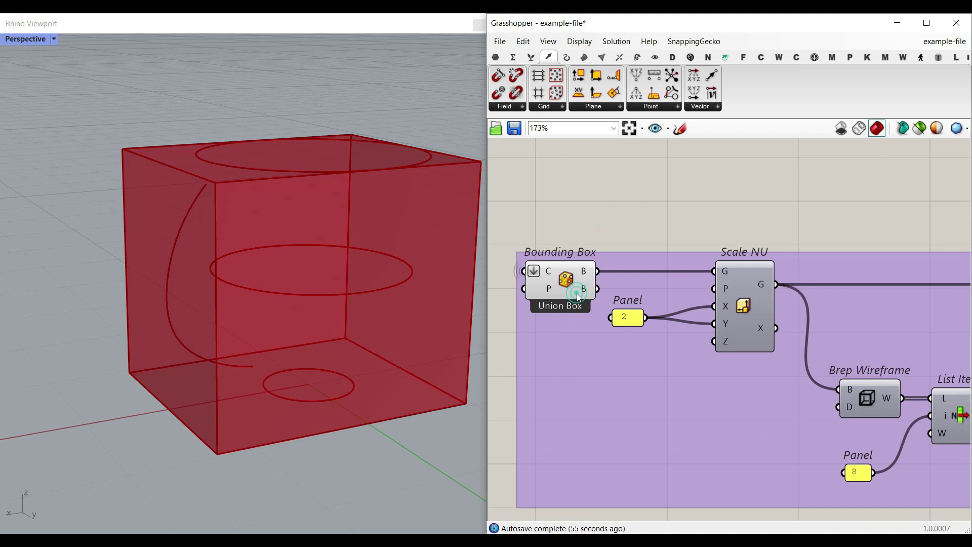
Step: Turn on the preview of Scale NU and compare the scaled box with the original bounding box
{"action": "right_click_drag", "start_coordinate": [760, 319], "coordinate": [665, 286]}
{"action": "right_click", "coordinate": [661, 282]}
{"action": "left_click", "coordinate": [665, 300]}
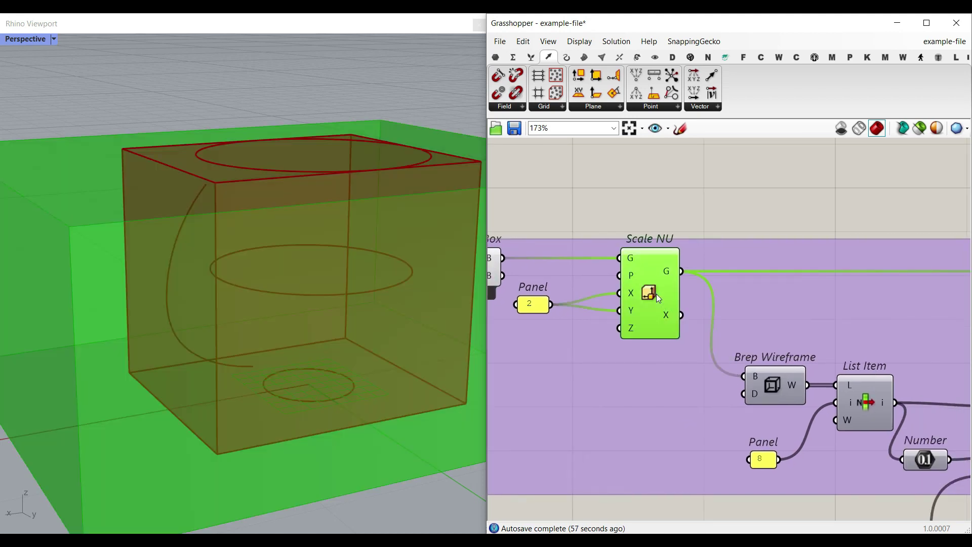
{"action": "scroll", "coordinate": [398, 279], "scroll_direction": "down", "scroll_amount": 2}
{"action": "right_click_drag", "start_coordinate": [397, 280], "coordinate": [261, 293]}
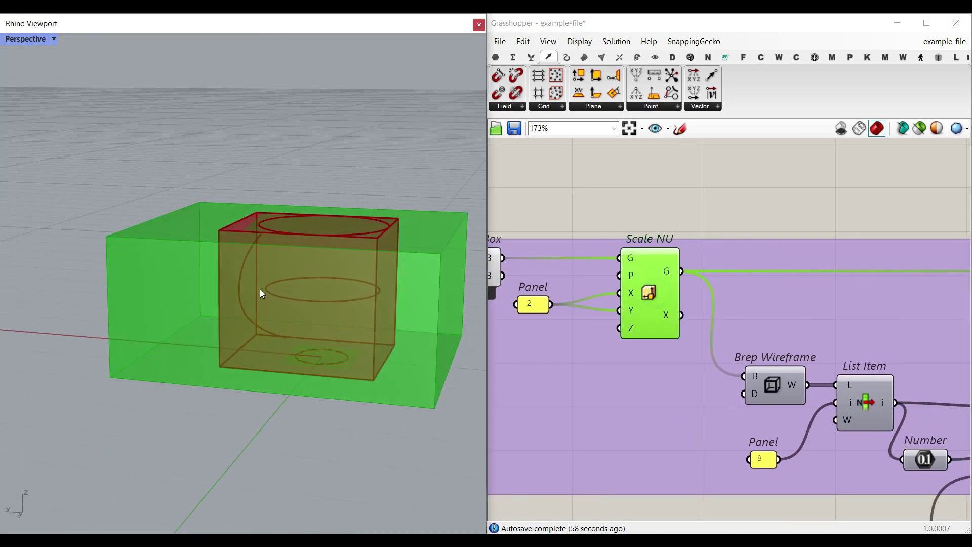
Step: Toggle the Scale NU and Bounding Box previews so that only the scaled box is shown
{"action": "right_click", "coordinate": [660, 289]}
{"action": "left_click", "coordinate": [664, 309]}
{"action": "right_click_drag", "start_coordinate": [665, 307], "coordinate": [751, 313]}
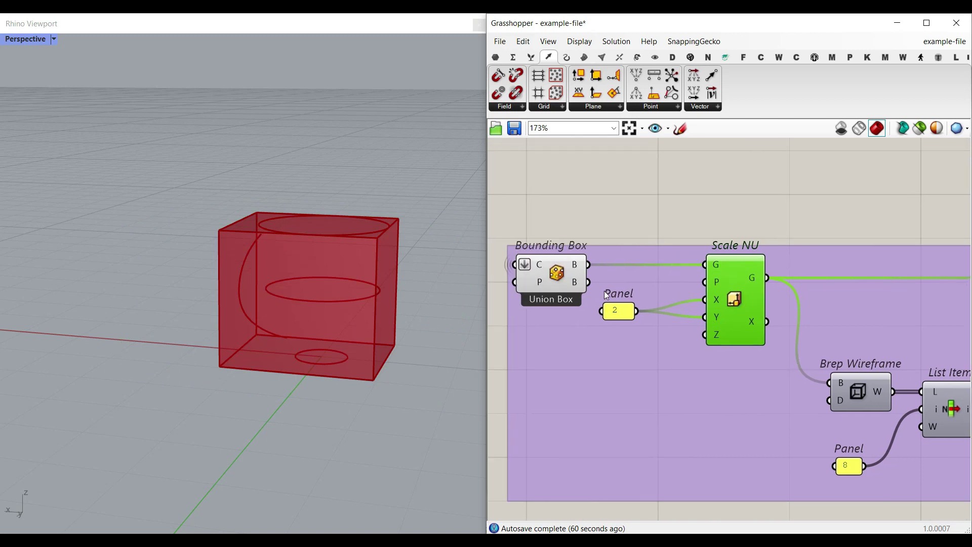
{"action": "right_click", "coordinate": [559, 274]}
{"action": "left_click", "coordinate": [582, 291]}
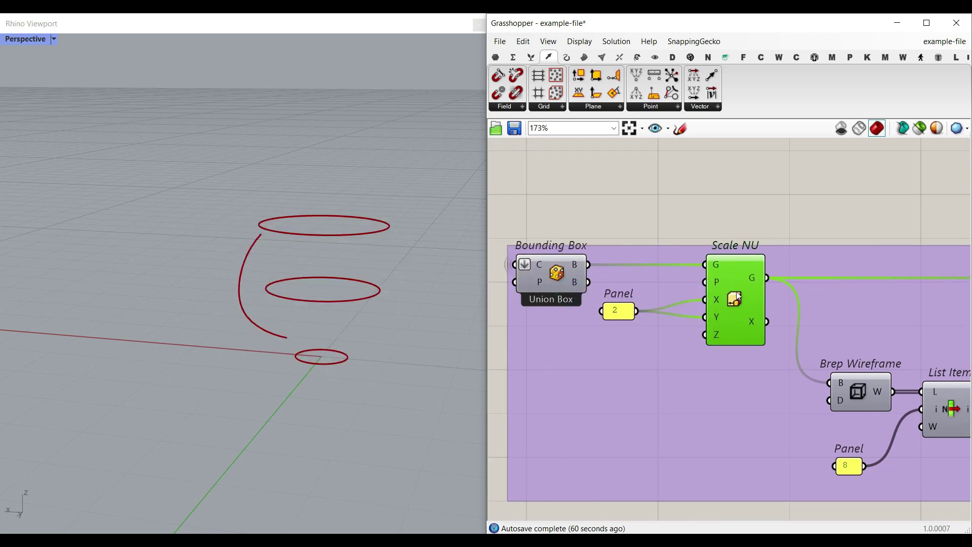
{"action": "right_click", "coordinate": [736, 292]}
{"action": "left_click", "coordinate": [760, 310]}
{"action": "right_click_drag", "start_coordinate": [889, 359], "coordinate": [749, 312]}
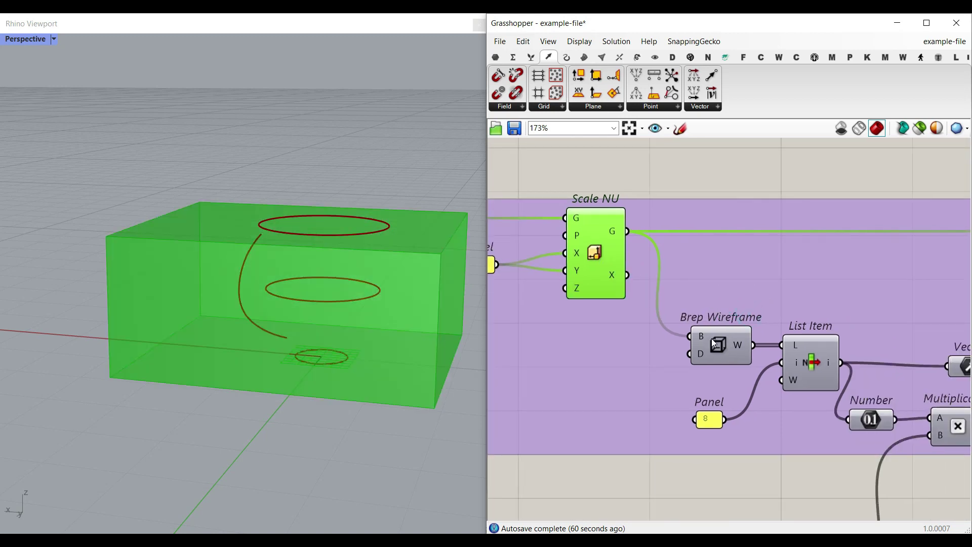
Step: Preview and select the List Item edge of the scaled box and examine its link to Vector, Multiplication and Amplitude
{"action": "right_click", "coordinate": [813, 357]}
{"action": "left_click", "coordinate": [825, 377]}
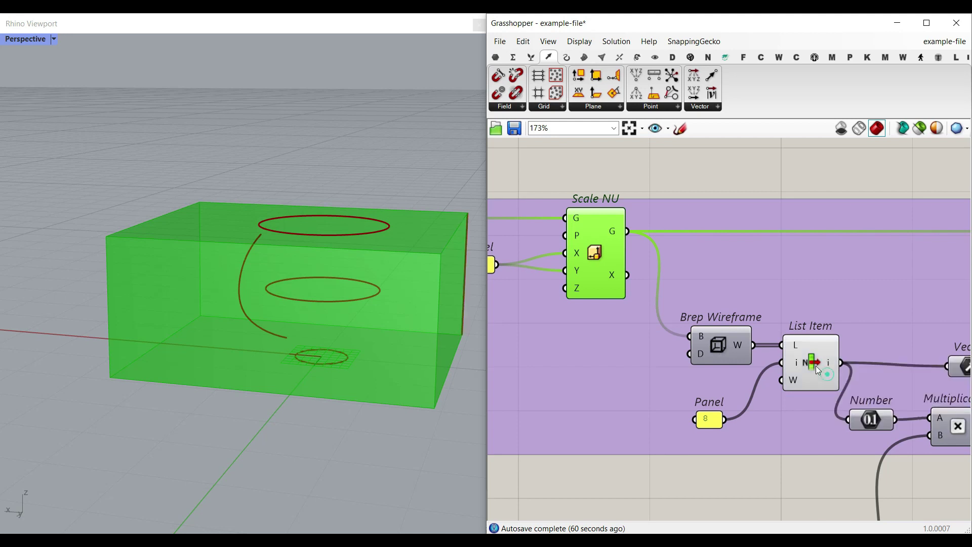
{"action": "left_click", "coordinate": [816, 366]}
{"action": "right_click_drag", "start_coordinate": [349, 334], "coordinate": [439, 314]}
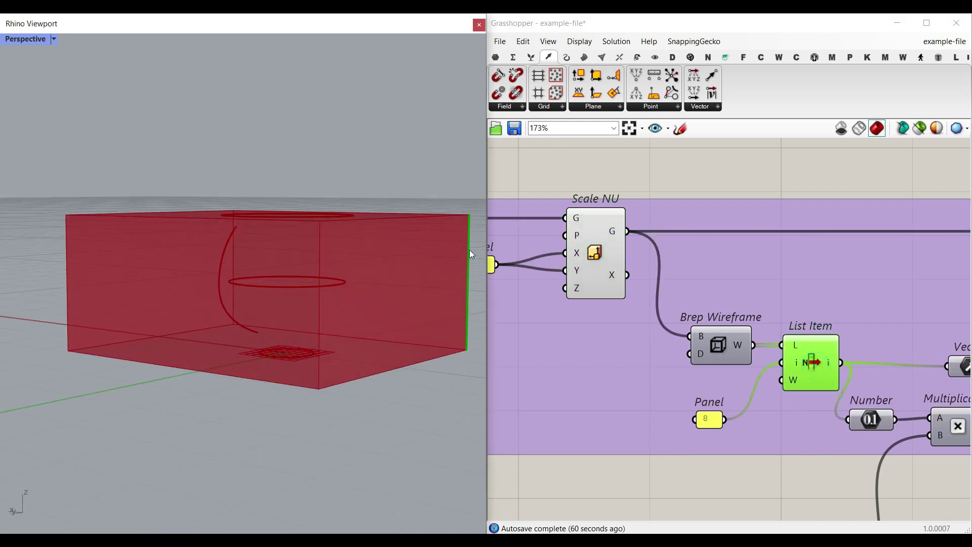
{"action": "right_click_drag", "start_coordinate": [807, 367], "coordinate": [667, 350]}
{"action": "right_click_drag", "start_coordinate": [844, 375], "coordinate": [753, 336]}
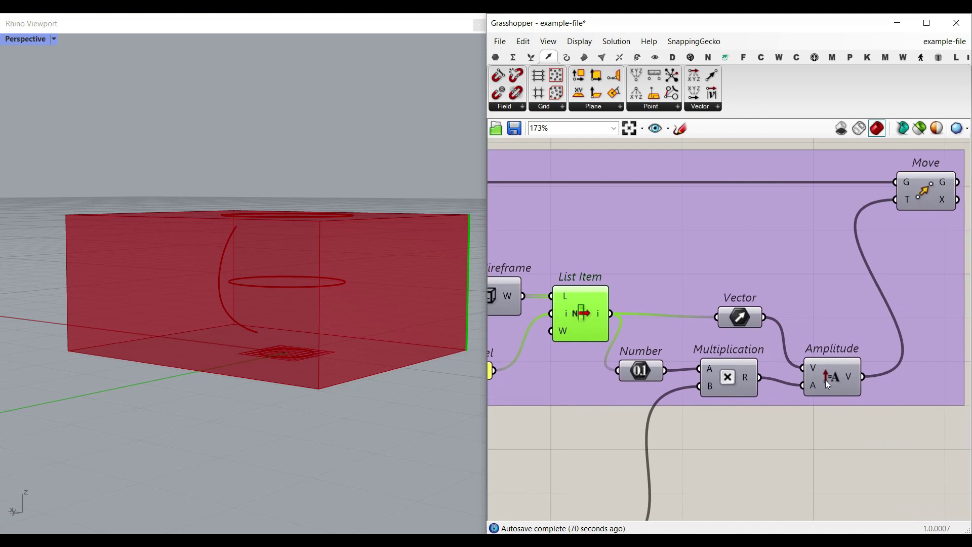
Step: Turn off the preview of Scale NU and turn on the preview of Move to show the raised cutting box
{"action": "right_click_drag", "start_coordinate": [600, 317], "coordinate": [736, 333]}
{"action": "right_click", "coordinate": [499, 221]}
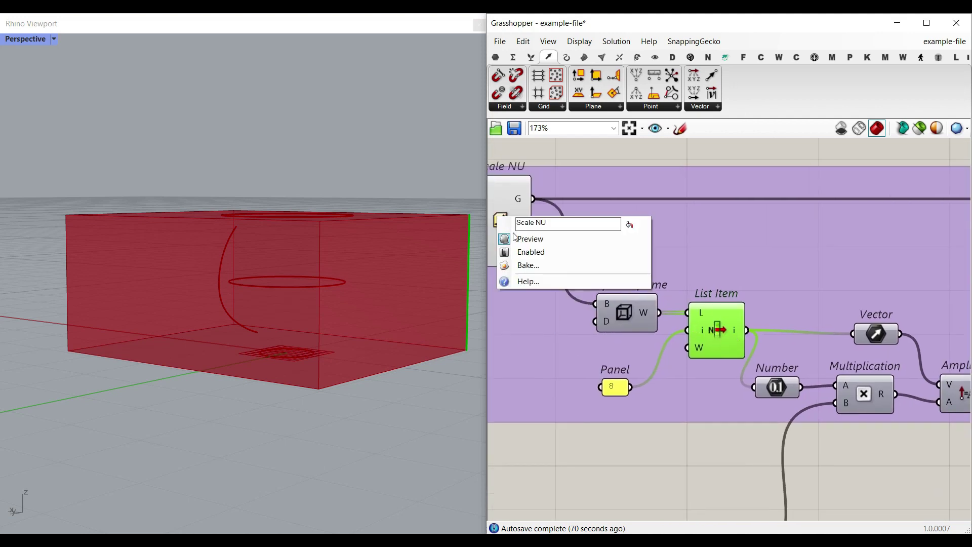
{"action": "left_click", "coordinate": [522, 238]}
{"action": "right_click_drag", "start_coordinate": [942, 324], "coordinate": [688, 298]}
{"action": "right_click", "coordinate": [812, 189]}
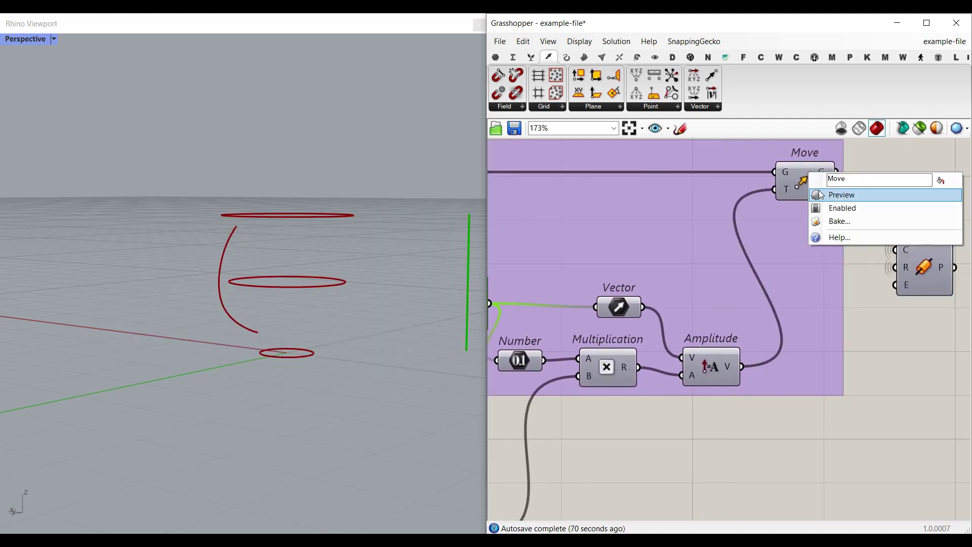
{"action": "left_click", "coordinate": [831, 193]}
Step: Set the Difference From Top slider to 0.86
{"action": "right_click_drag", "start_coordinate": [657, 341], "coordinate": [854, 288]}
{"action": "right_click_drag", "start_coordinate": [502, 444], "coordinate": [641, 368]}
{"action": "scroll", "coordinate": [721, 415], "scroll_direction": "up", "scroll_amount": 2}
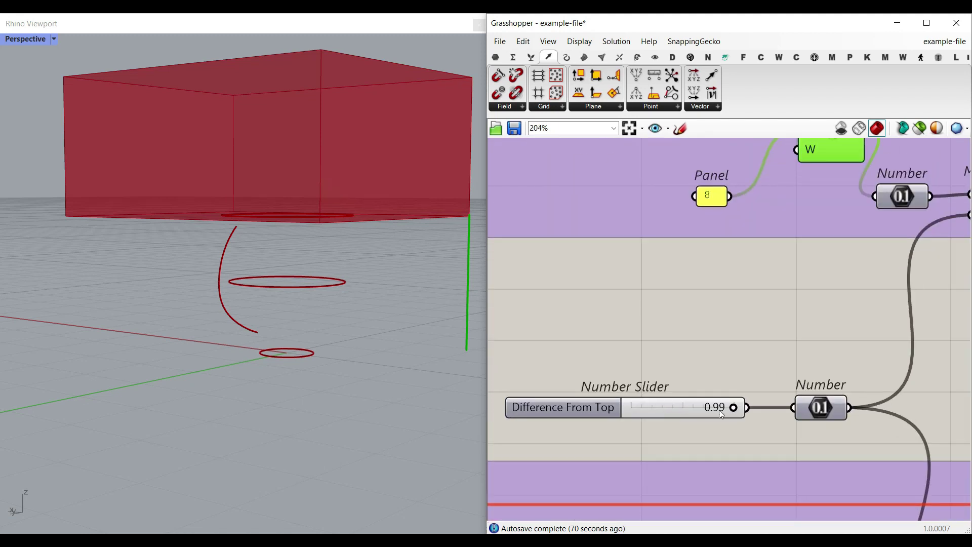
{"action": "mouse_move", "coordinate": [735, 410]}
{"action": "left_mouse_down"}
{"action": "mouse_move", "coordinate": [651, 405]}
{"action": "mouse_move", "coordinate": [721, 408]}
{"action": "left_mouse_up"}
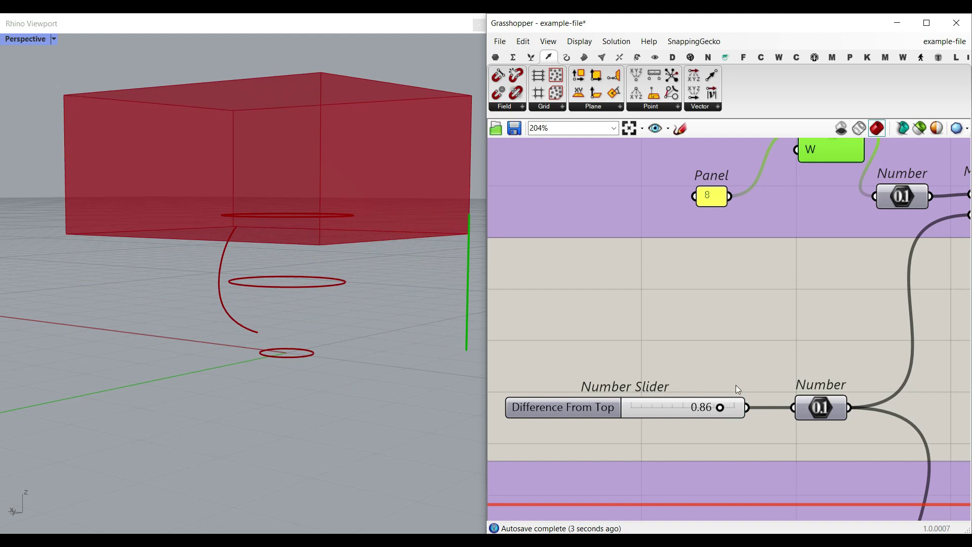
Step: Turn off the preview of Move and turn on the Custom Preview of Solid Difference, inspecting the cup from above
{"action": "scroll", "coordinate": [727, 300], "scroll_direction": "down", "scroll_amount": 8}
{"action": "right_click_drag", "start_coordinate": [849, 228], "coordinate": [734, 306]}
{"action": "right_click", "coordinate": [805, 215]}
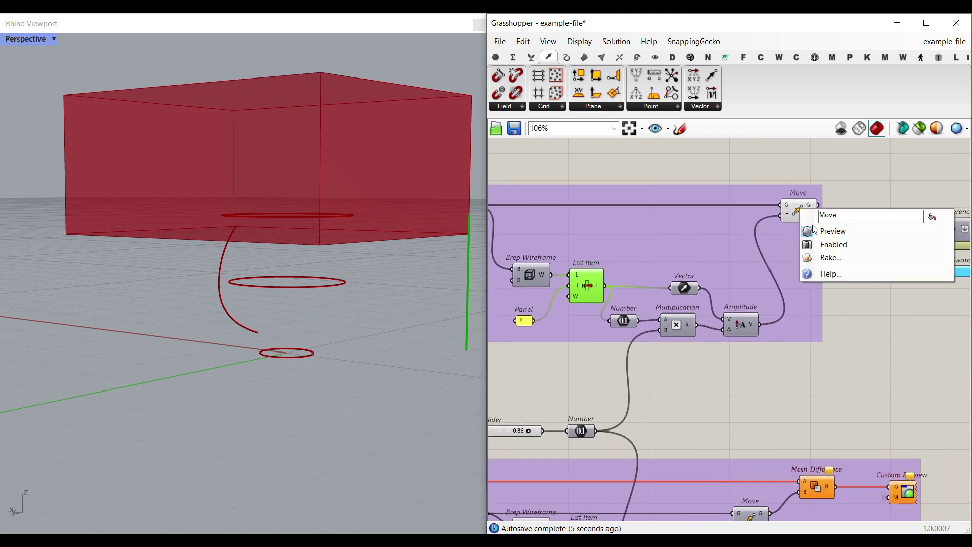
{"action": "left_click", "coordinate": [816, 232]}
{"action": "right_click_drag", "start_coordinate": [955, 278], "coordinate": [772, 291]}
{"action": "right_click", "coordinate": [836, 247]}
{"action": "left_click", "coordinate": [852, 264]}
{"action": "right_click_drag", "start_coordinate": [264, 239], "coordinate": [305, 281]}
{"action": "scroll", "coordinate": [327, 270], "scroll_direction": "up", "scroll_amount": 4}
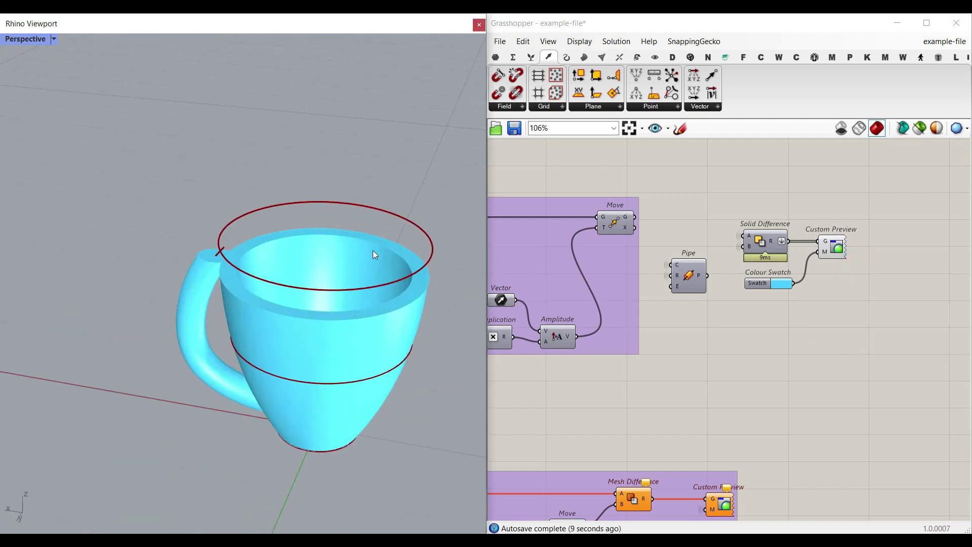
{"action": "scroll", "coordinate": [747, 233], "scroll_direction": "up", "scroll_amount": 4}
Step: Examine the inputs of Solid Difference and briefly preview the Pipe to compare the uncut handle with the trimmed one
{"action": "left_click", "coordinate": [777, 255]}
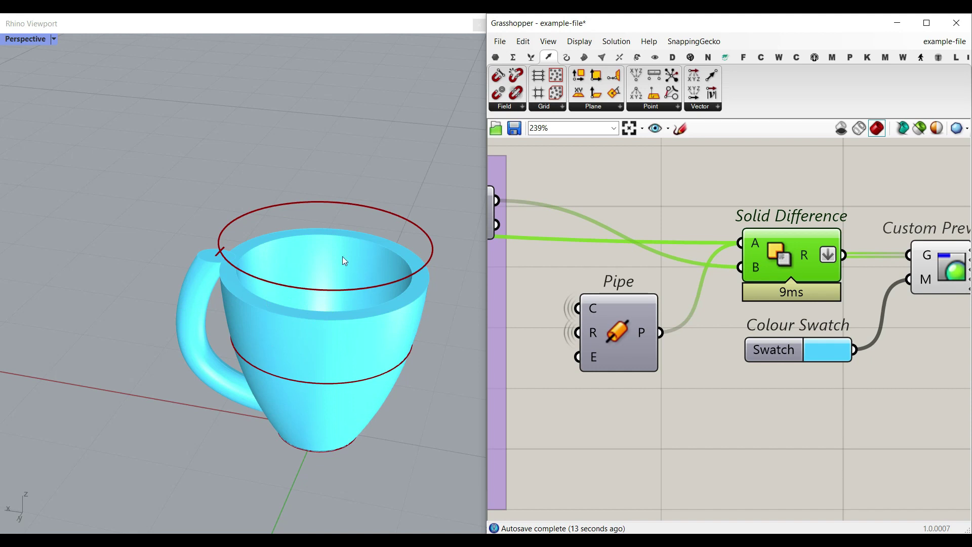
{"action": "left_click", "coordinate": [628, 325]}
{"action": "right_click", "coordinate": [621, 327]}
{"action": "left_click", "coordinate": [653, 348]}
{"action": "scroll", "coordinate": [243, 250], "scroll_direction": "up", "scroll_amount": 3}
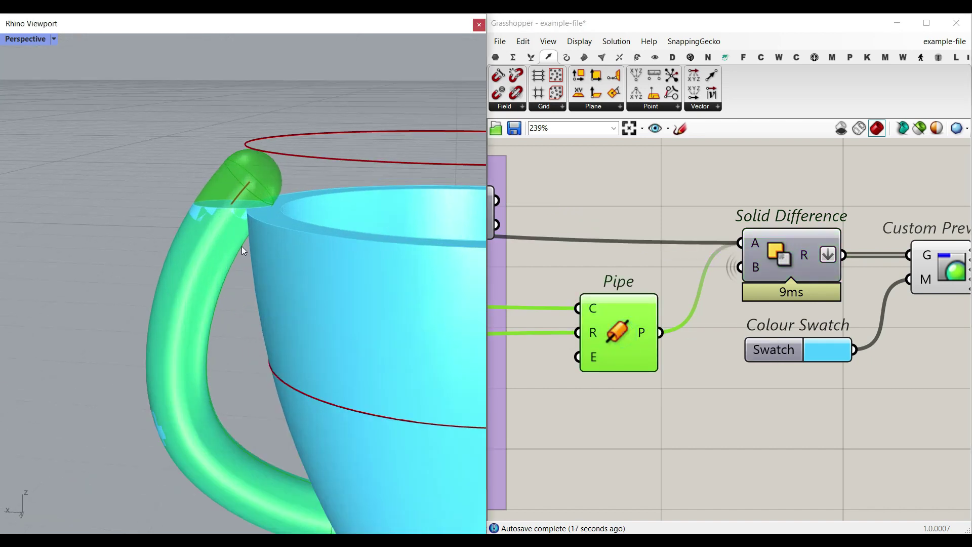
{"action": "right_click", "coordinate": [617, 322]}
{"action": "left_click", "coordinate": [633, 342]}
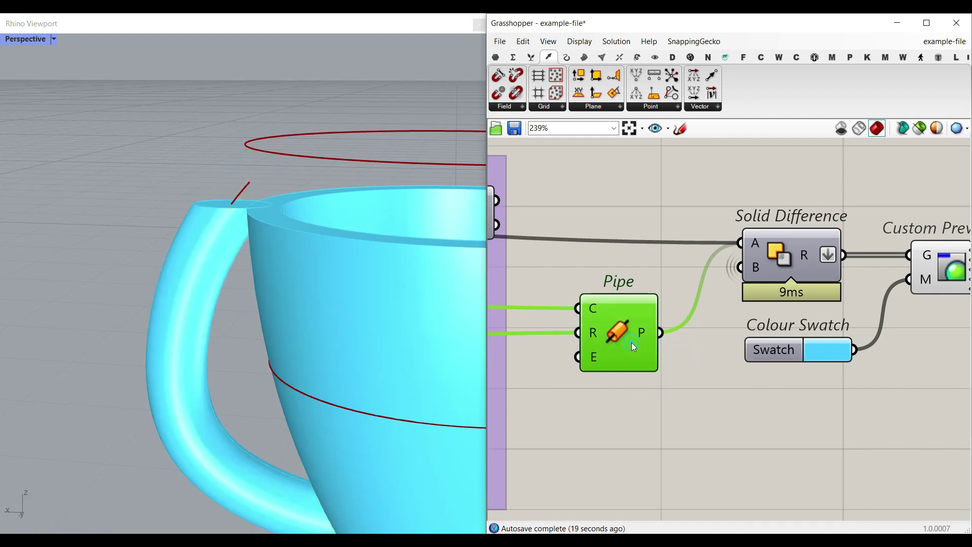
Step: Turn off the preview of the List Item edge of the scaled box
{"action": "right_click_drag", "start_coordinate": [867, 292], "coordinate": [740, 273]}
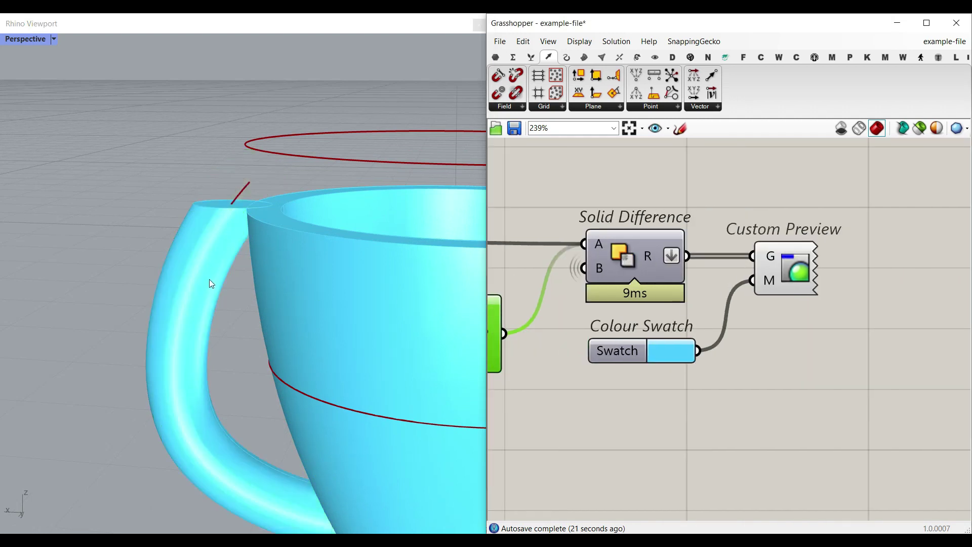
{"action": "scroll", "coordinate": [210, 284], "scroll_direction": "down", "scroll_amount": 10}
{"action": "right_click_drag", "start_coordinate": [209, 284], "coordinate": [215, 332]}
{"action": "right_click_drag", "start_coordinate": [607, 312], "coordinate": [775, 306]}
{"action": "scroll", "coordinate": [775, 306], "scroll_direction": "down", "scroll_amount": 5}
{"action": "right_click_drag", "start_coordinate": [495, 318], "coordinate": [671, 305]}
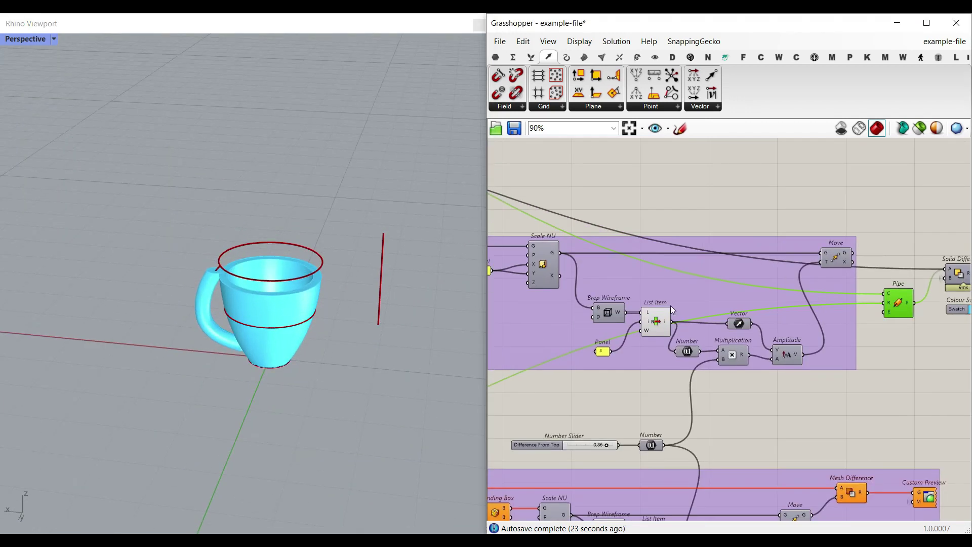
{"action": "right_click", "coordinate": [656, 319]}
{"action": "left_click", "coordinate": [673, 339]}
Step: Lower the Difference From Top slider to 0.81 and check the trimmed cup rim
{"action": "right_click_drag", "start_coordinate": [499, 348], "coordinate": [711, 341]}
{"action": "right_click_drag", "start_coordinate": [636, 342], "coordinate": [806, 340]}
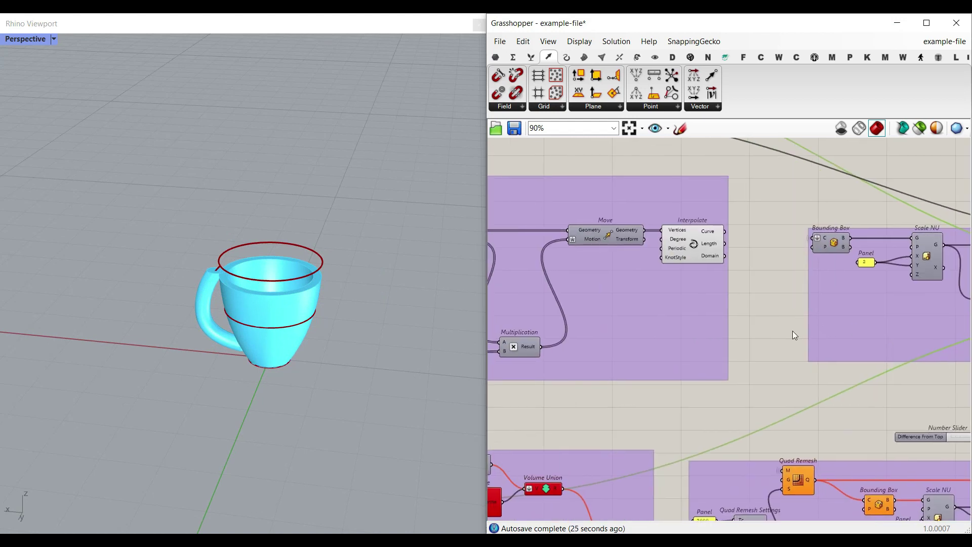
{"action": "right_click_drag", "start_coordinate": [811, 444], "coordinate": [700, 351]}
{"action": "scroll", "coordinate": [879, 348], "scroll_direction": "up", "scroll_amount": 8}
{"action": "left_click_drag", "start_coordinate": [884, 348], "coordinate": [852, 349]}
{"action": "scroll", "coordinate": [265, 312], "scroll_direction": "up", "scroll_amount": 4}
Step: Set the slider for the domain start of the handle's Sub Curve to 0.00
{"action": "scroll", "coordinate": [732, 285], "scroll_direction": "down", "scroll_amount": 12}
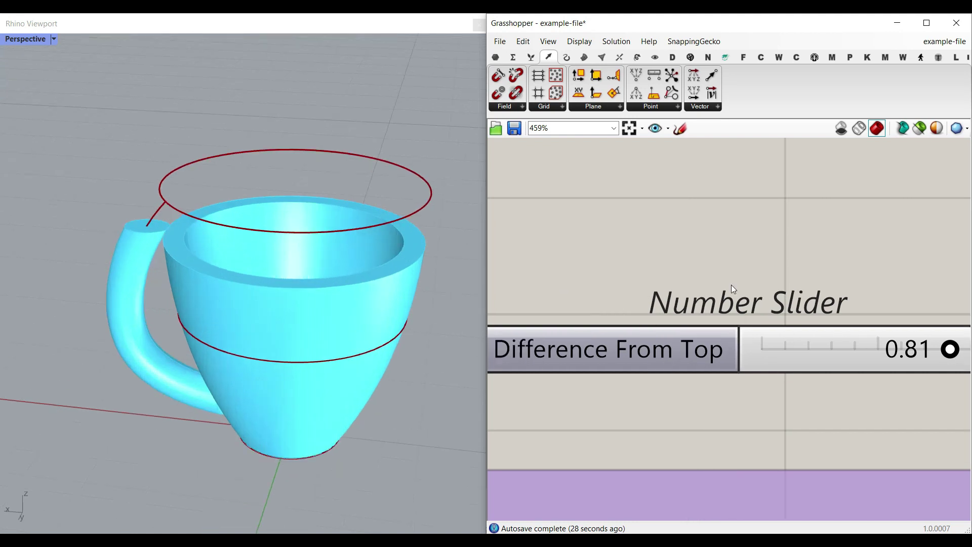
{"action": "scroll", "coordinate": [688, 305], "scroll_direction": "up", "scroll_amount": 10}
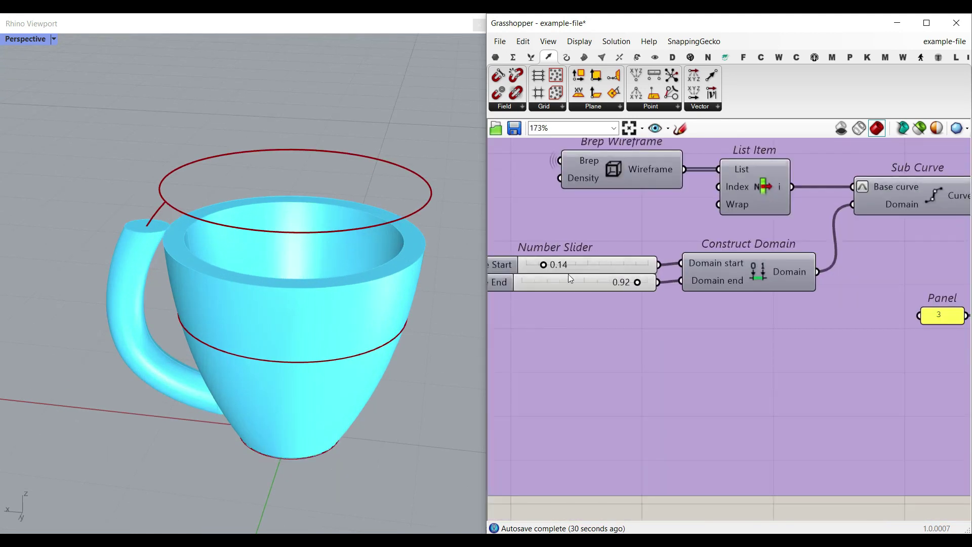
{"action": "left_click_drag", "start_coordinate": [546, 263], "coordinate": [498, 269]}
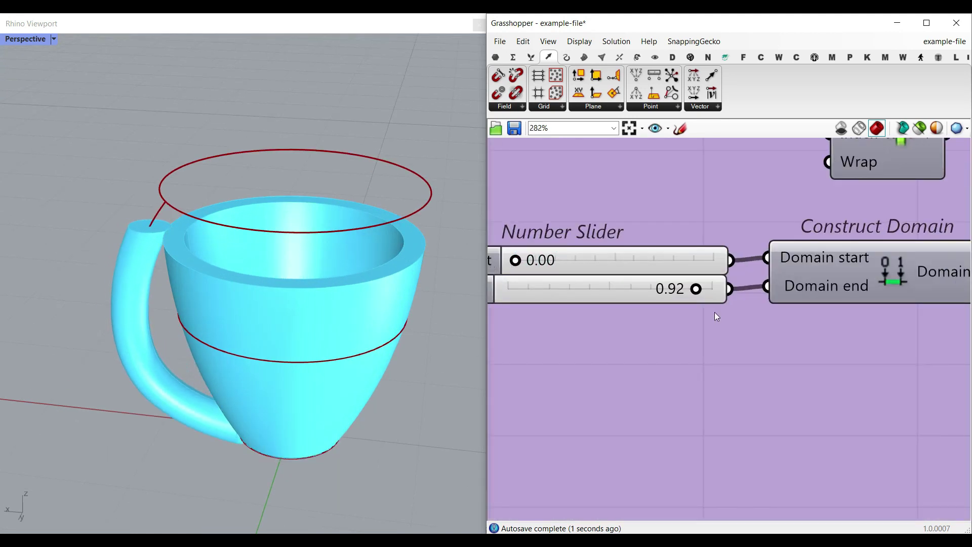
Step: Switch the Create Mesh? Boolean Toggle to True
{"action": "scroll", "coordinate": [715, 312], "scroll_direction": "down", "scroll_amount": 10}
{"action": "scroll", "coordinate": [697, 288], "scroll_direction": "up", "scroll_amount": 4}
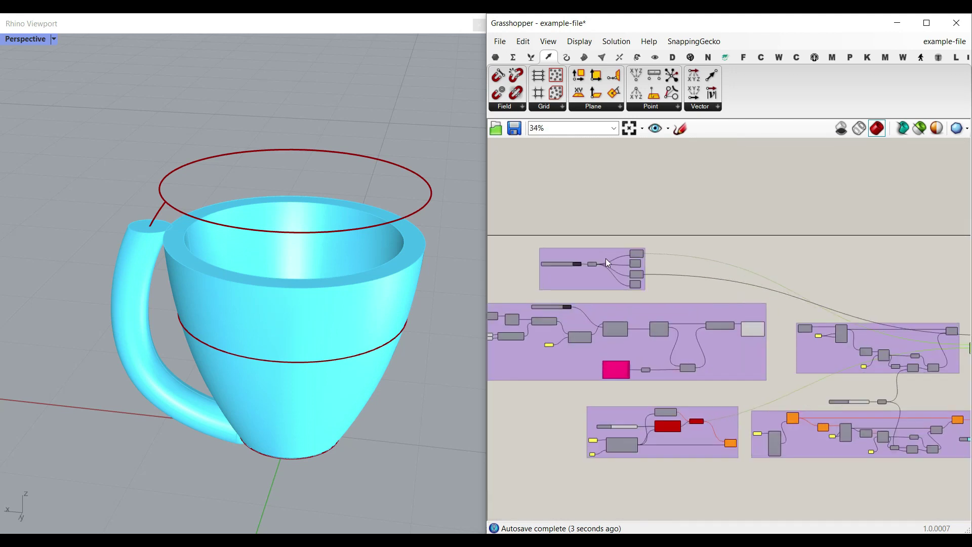
{"action": "scroll", "coordinate": [602, 263], "scroll_direction": "up", "scroll_amount": 4}
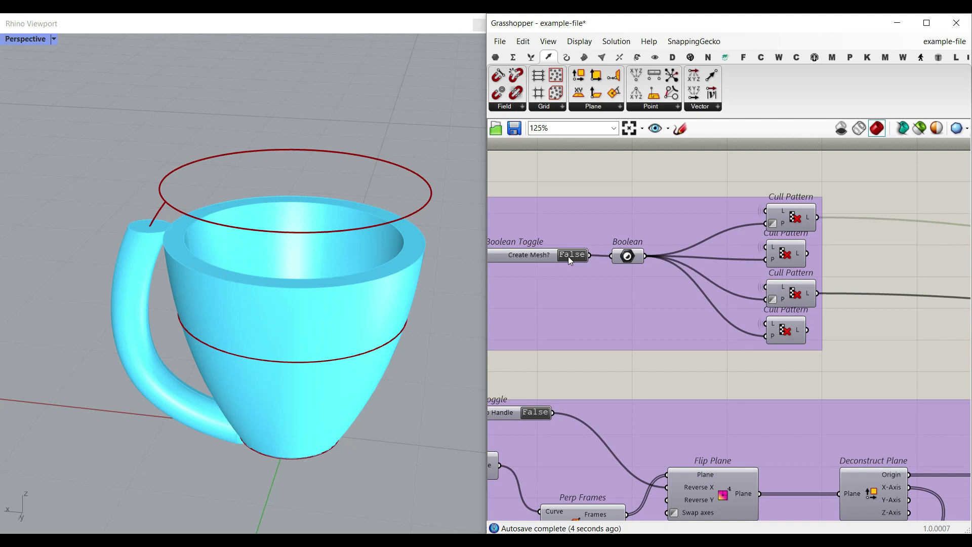
{"action": "double_click", "coordinate": [570, 255]}
Step: Go to the volume conversion group and examine the list of Convert components it uses
{"action": "scroll", "coordinate": [573, 266], "scroll_direction": "down", "scroll_amount": 3}
{"action": "scroll", "coordinate": [743, 296], "scroll_direction": "up", "scroll_amount": 2}
{"action": "right_click_drag", "start_coordinate": [783, 446], "coordinate": [923, 348]}
{"action": "scroll", "coordinate": [737, 336], "scroll_direction": "up", "scroll_amount": 3}
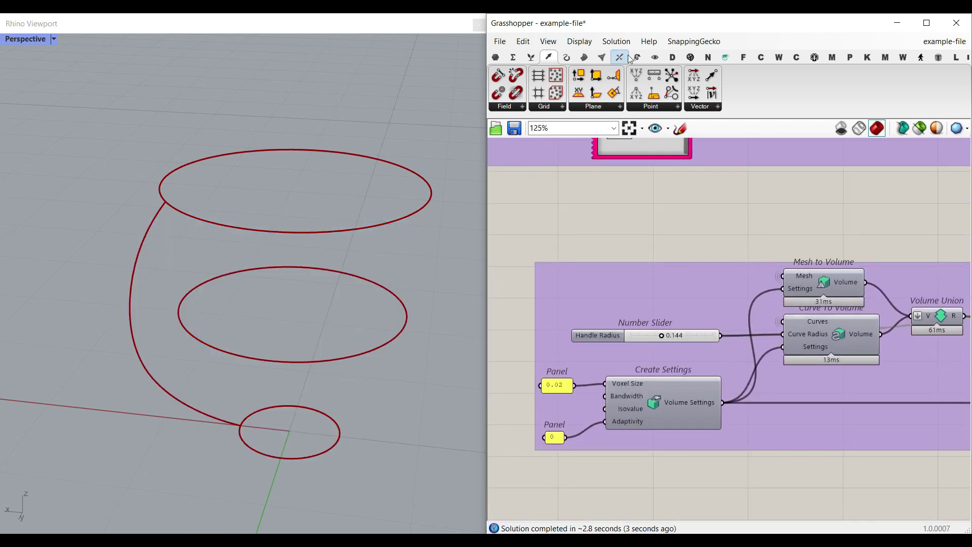
{"action": "left_click", "coordinate": [673, 58]}
{"action": "left_click", "coordinate": [568, 107]}
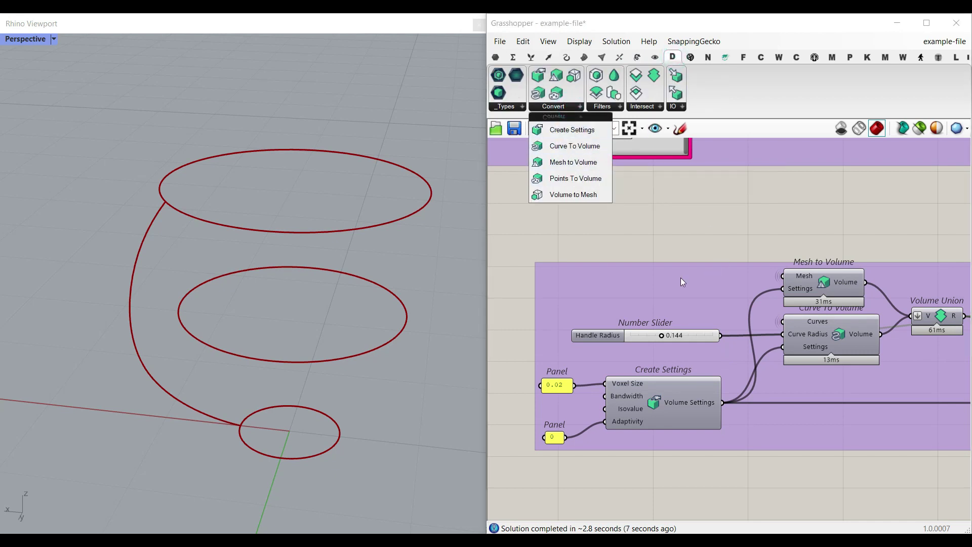
Step: Turn on the preview of Mesh to Volume and inspect the cup volume
{"action": "scroll", "coordinate": [686, 352], "scroll_direction": "up", "scroll_amount": 3}
{"action": "right_click", "coordinate": [758, 243]}
{"action": "left_click", "coordinate": [772, 263]}
{"action": "right_click_drag", "start_coordinate": [344, 287], "coordinate": [314, 289]}
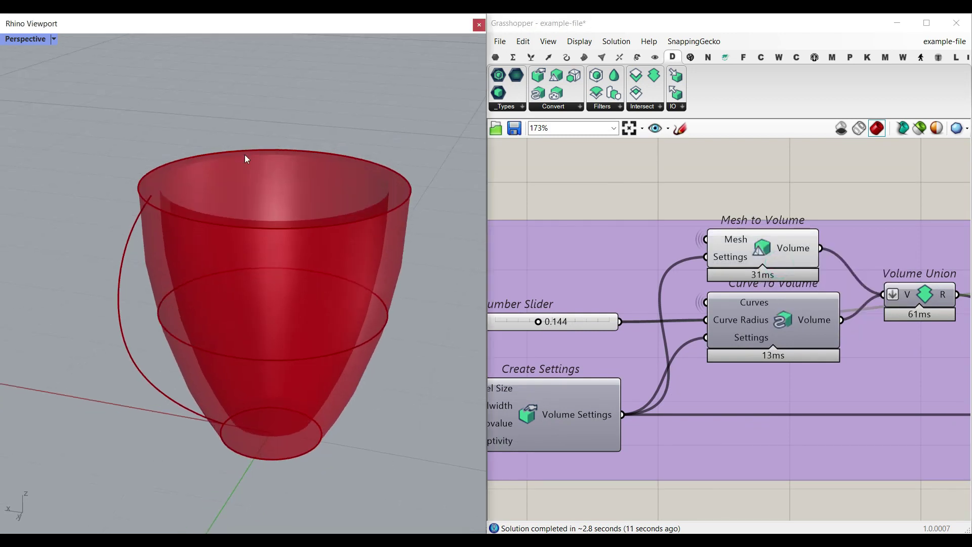
Step: Bake the volume output of Mesh to Volume with the default attributes and undo the bake
{"action": "right_click", "coordinate": [804, 248]}
{"action": "left_click", "coordinate": [828, 267]}
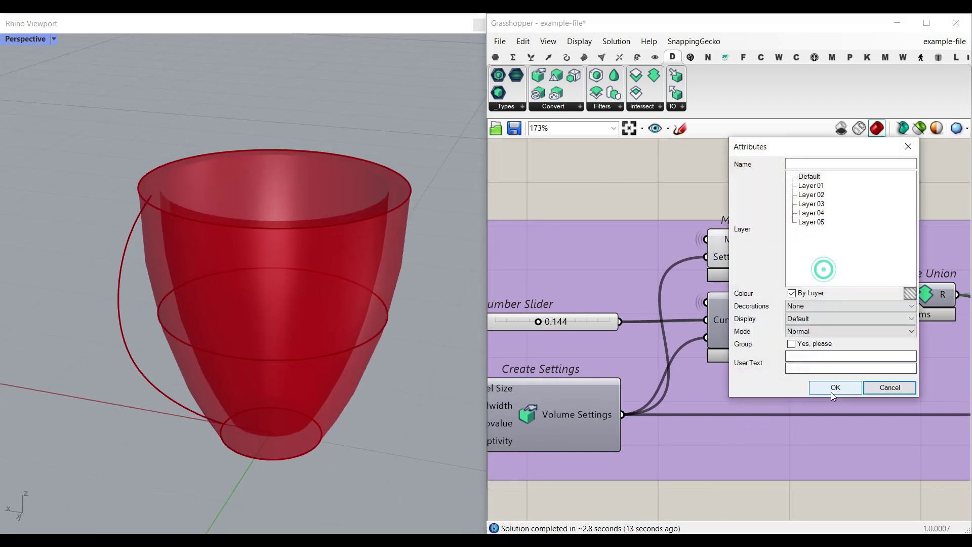
{"action": "left_click", "coordinate": [831, 387]}
{"action": "left_click", "coordinate": [439, 331]}
{"action": "key", "text": "ctrl+z"}
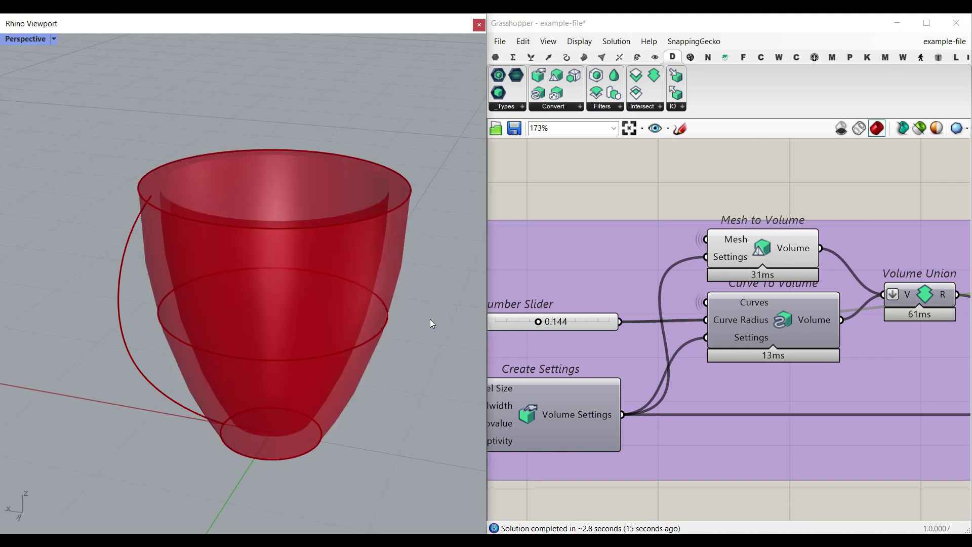
Step: Move Curve To Volume slightly further below Mesh to Volume and bake its handle volume with the default attributes
{"action": "right_click", "coordinate": [813, 317]}
{"action": "left_click_drag", "start_coordinate": [763, 314], "coordinate": [789, 332]}
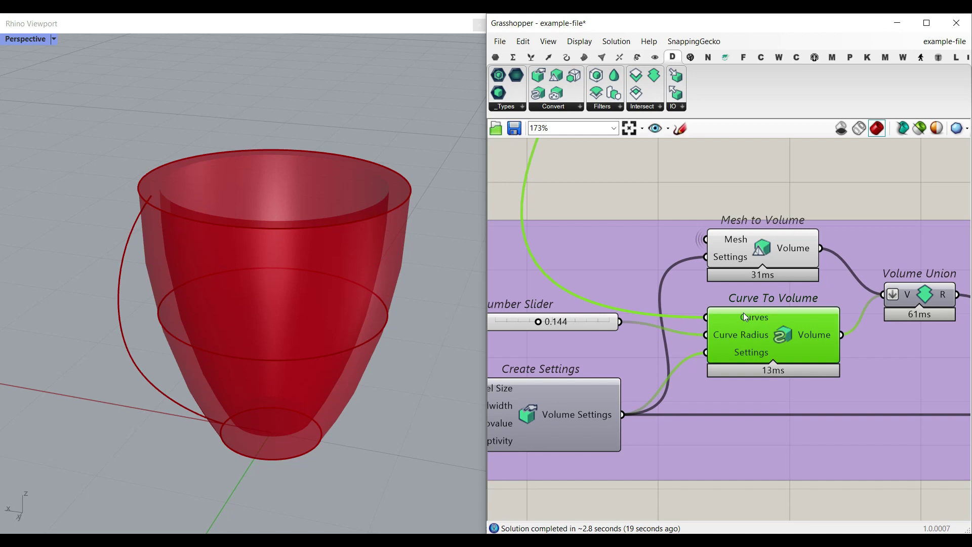
{"action": "right_click", "coordinate": [819, 334]}
{"action": "left_click", "coordinate": [835, 355]}
{"action": "left_click", "coordinate": [848, 469]}
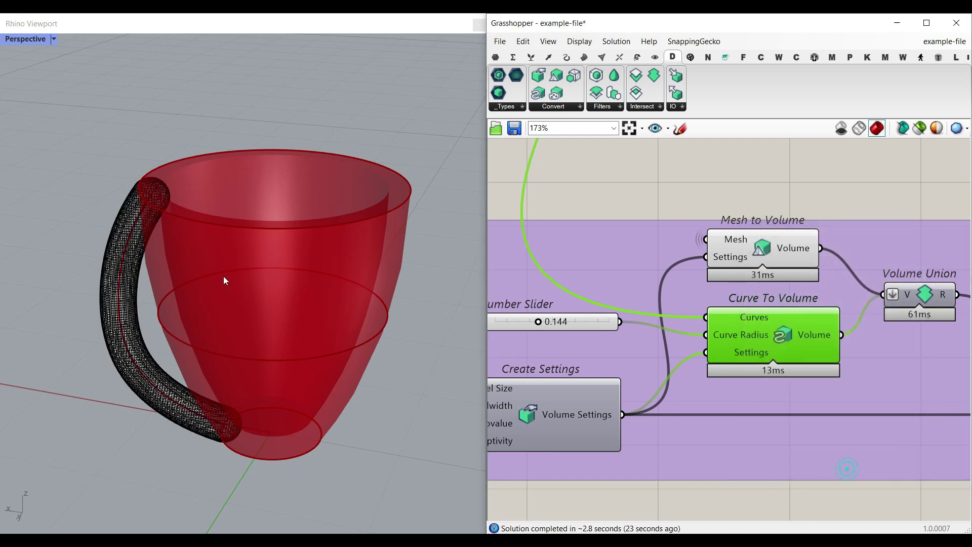
{"action": "right_click_drag", "start_coordinate": [225, 281], "coordinate": [174, 235]}
{"action": "left_click", "coordinate": [42, 40]}
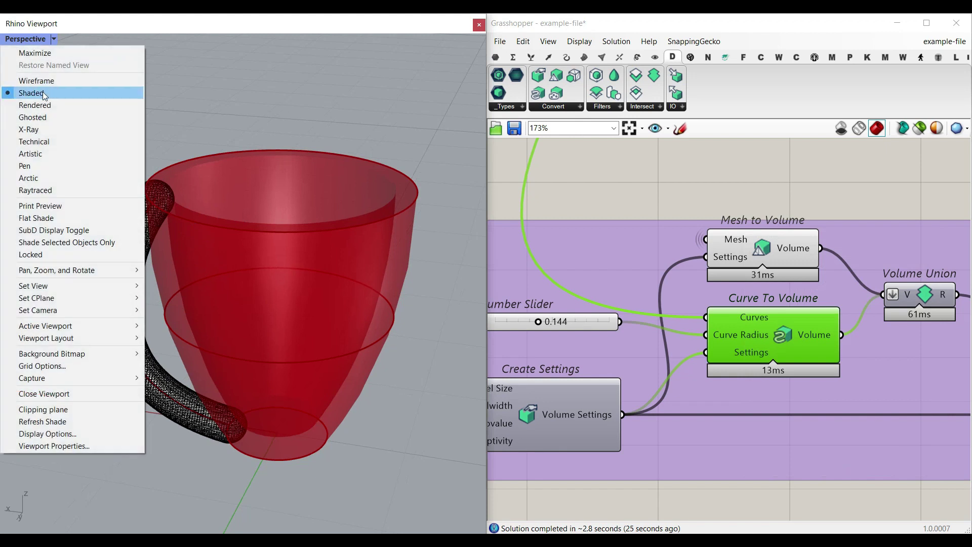
{"action": "left_click", "coordinate": [232, 131]}
Step: Look over the definition, and examine the volume Intersect components and the Volume Union that joins cup and handle
{"action": "scroll", "coordinate": [760, 215], "scroll_direction": "down", "scroll_amount": 10}
{"action": "scroll", "coordinate": [740, 203], "scroll_direction": "up", "scroll_amount": 3}
{"action": "right_click_drag", "start_coordinate": [794, 178], "coordinate": [626, 259]}
{"action": "right_click_drag", "start_coordinate": [918, 255], "coordinate": [775, 266]}
{"action": "scroll", "coordinate": [775, 266], "scroll_direction": "up", "scroll_amount": 6}
{"action": "scroll", "coordinate": [734, 254], "scroll_direction": "down", "scroll_amount": 7}
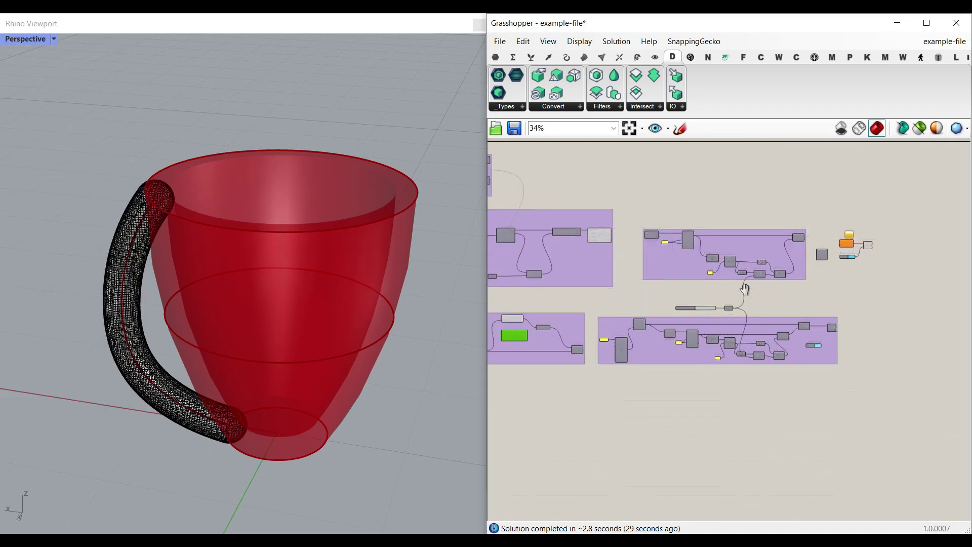
{"action": "scroll", "coordinate": [570, 315], "scroll_direction": "up", "scroll_amount": 8}
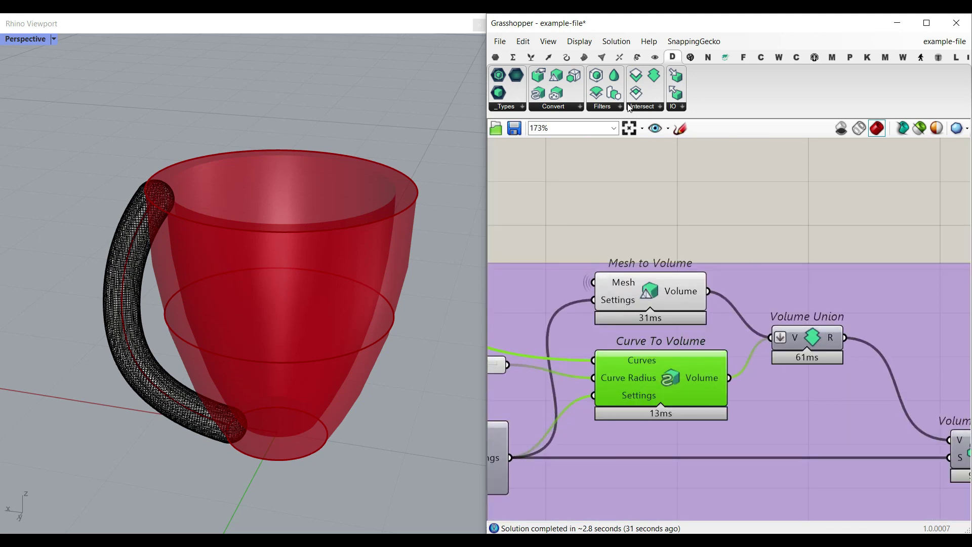
{"action": "left_click", "coordinate": [630, 108]}
{"action": "left_click_drag", "start_coordinate": [669, 161], "coordinate": [753, 235]}
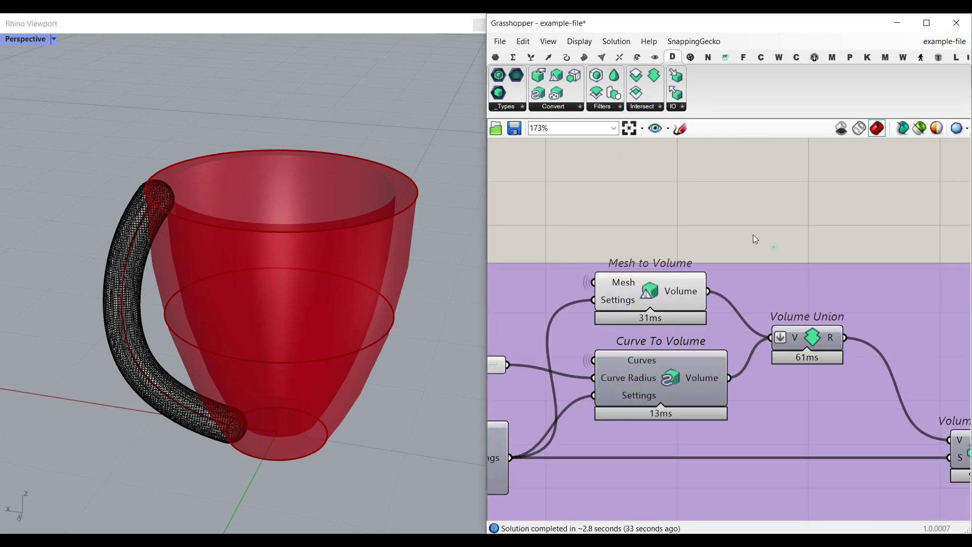
Step: Turn off the preview of Mesh to Volume and turn on the preview of Volume Union, inspecting the joined cup from the side
{"action": "right_click", "coordinate": [661, 292]}
{"action": "left_click", "coordinate": [679, 306]}
{"action": "right_click", "coordinate": [815, 339]}
{"action": "left_click", "coordinate": [837, 354]}
{"action": "right_click_drag", "start_coordinate": [313, 329], "coordinate": [350, 306]}
Step: Examine Volume to Mesh and the Create Settings component with its Voxel Size and Adaptivity panels
{"action": "right_click_drag", "start_coordinate": [881, 377], "coordinate": [657, 295]}
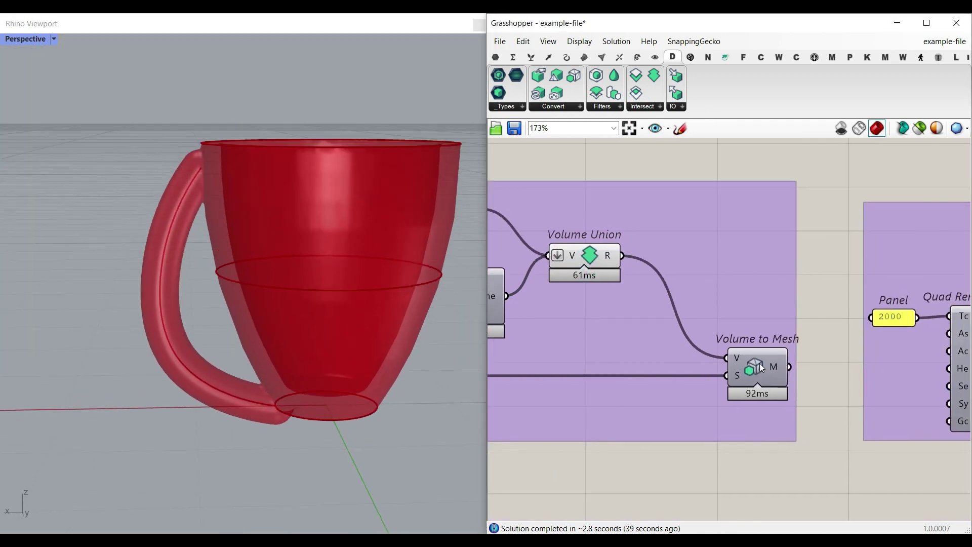
{"action": "scroll", "coordinate": [760, 363], "scroll_direction": "up", "scroll_amount": 1}
{"action": "scroll", "coordinate": [759, 368], "scroll_direction": "down", "scroll_amount": 3}
{"action": "right_click_drag", "start_coordinate": [644, 357], "coordinate": [913, 347]}
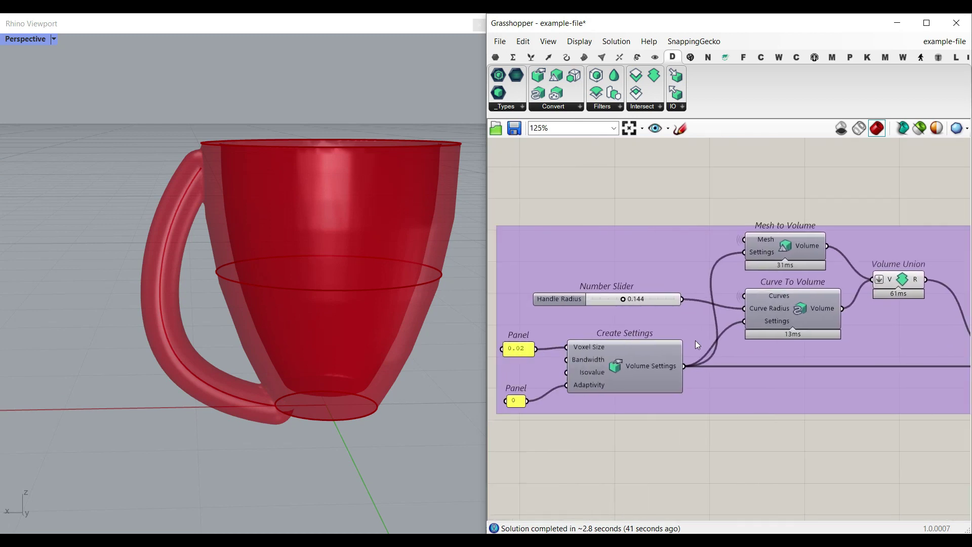
{"action": "scroll", "coordinate": [580, 355], "scroll_direction": "up", "scroll_amount": 3}
{"action": "right_click_drag", "start_coordinate": [512, 337], "coordinate": [581, 331]}
{"action": "left_click_drag", "start_coordinate": [566, 344], "coordinate": [583, 341]}
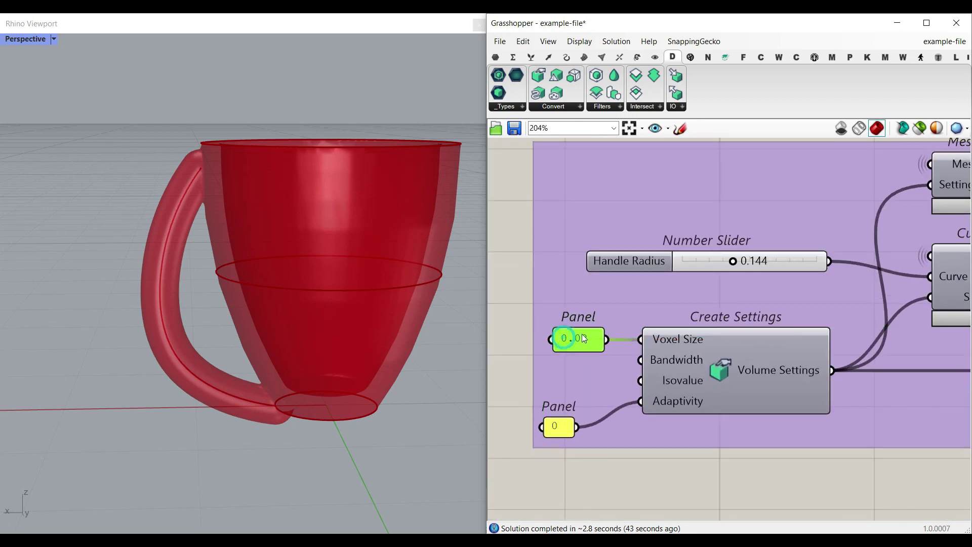
{"action": "right_click_drag", "start_coordinate": [694, 307], "coordinate": [622, 313]}
{"action": "scroll", "coordinate": [609, 312], "scroll_direction": "down", "scroll_amount": 1}
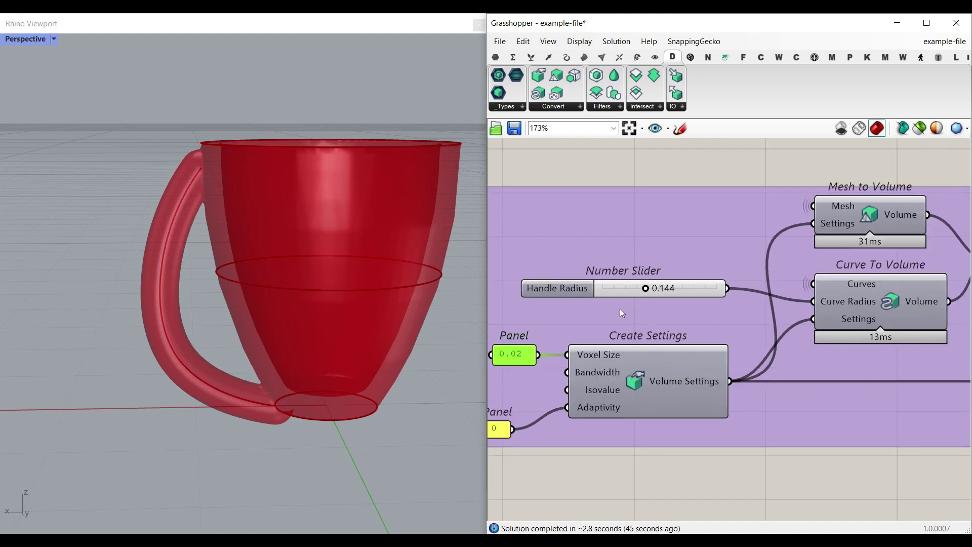
{"action": "scroll", "coordinate": [568, 348], "scroll_direction": "up", "scroll_amount": 2}
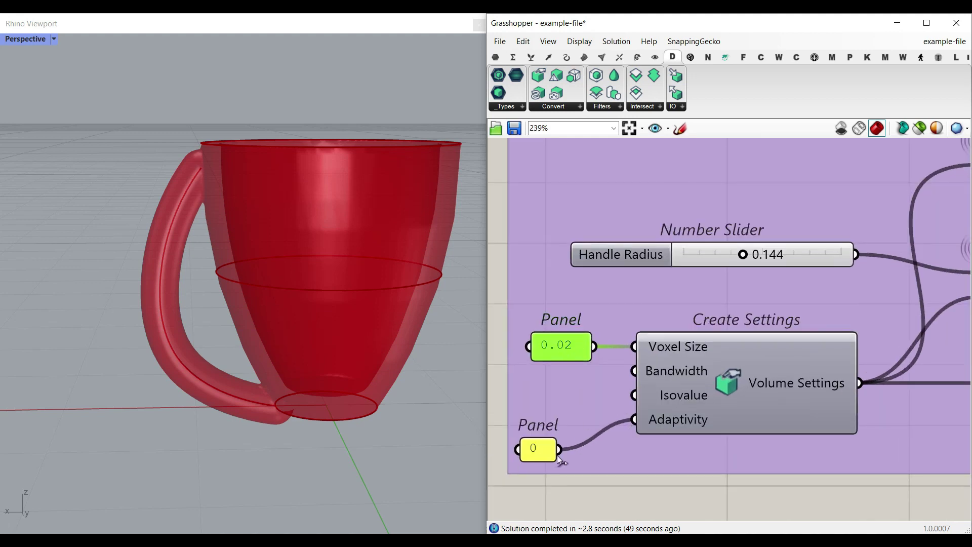
Step: Bake the mesh of the Volume to Mesh component with the default attributes
{"action": "right_click_drag", "start_coordinate": [790, 386], "coordinate": [653, 379]}
{"action": "scroll", "coordinate": [764, 375], "scroll_direction": "down", "scroll_amount": 2}
{"action": "scroll", "coordinate": [763, 375], "scroll_direction": "down", "scroll_amount": 1}
{"action": "right_click_drag", "start_coordinate": [904, 374], "coordinate": [567, 345]}
{"action": "scroll", "coordinate": [779, 356], "scroll_direction": "down", "scroll_amount": 1}
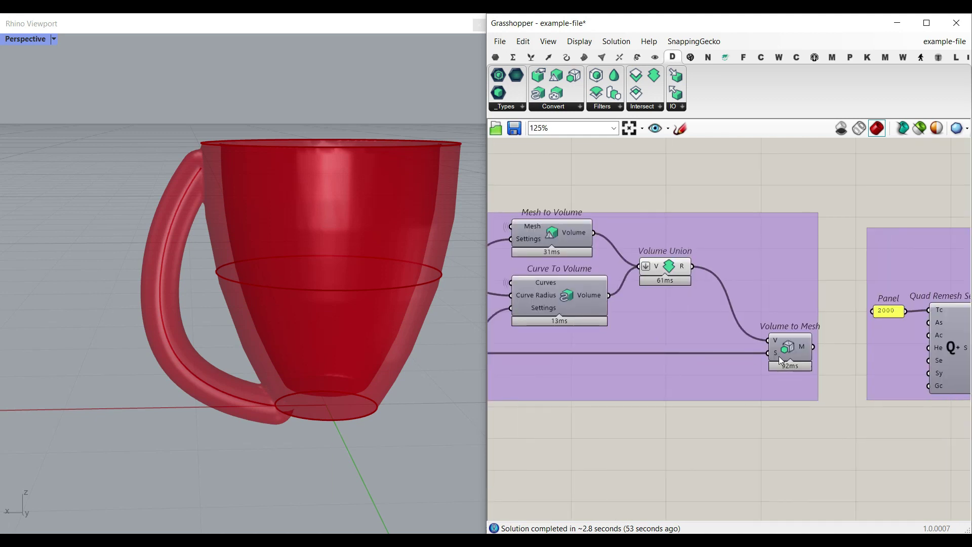
{"action": "scroll", "coordinate": [779, 357], "scroll_direction": "up", "scroll_amount": 3}
{"action": "right_click", "coordinate": [801, 341]}
{"action": "left_click", "coordinate": [818, 446]}
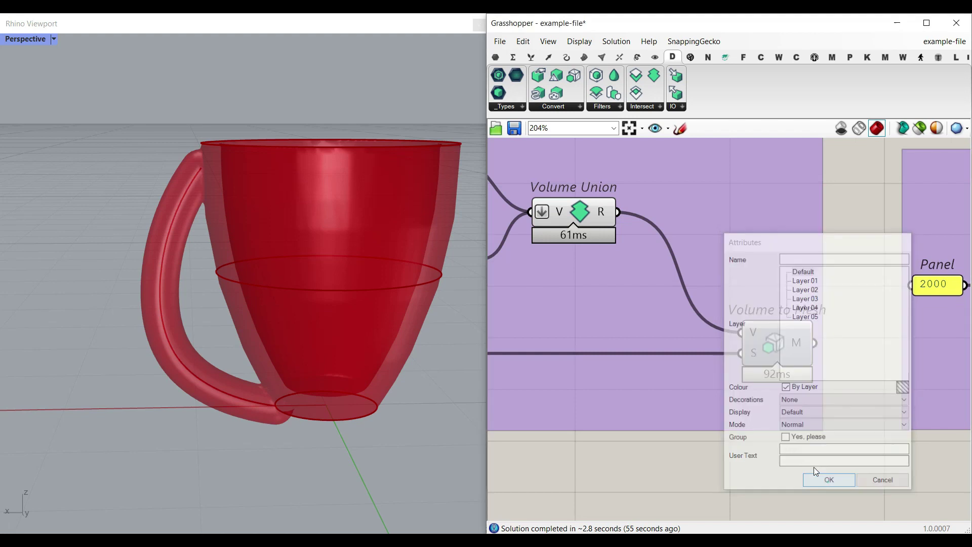
{"action": "left_click", "coordinate": [827, 480]}
Step: Move the baked cup mesh beside the previewed cup and inspect its dense wireframe up close
{"action": "scroll", "coordinate": [284, 220], "scroll_direction": "down", "scroll_amount": 6}
{"action": "right_click_drag", "start_coordinate": [285, 220], "coordinate": [295, 274]}
{"action": "left_click_drag", "start_coordinate": [286, 311], "coordinate": [148, 332]}
{"action": "left_click", "coordinate": [141, 178]}
{"action": "scroll", "coordinate": [144, 284], "scroll_direction": "up", "scroll_amount": 6}
{"action": "right_click_drag", "start_coordinate": [148, 302], "coordinate": [153, 266]}
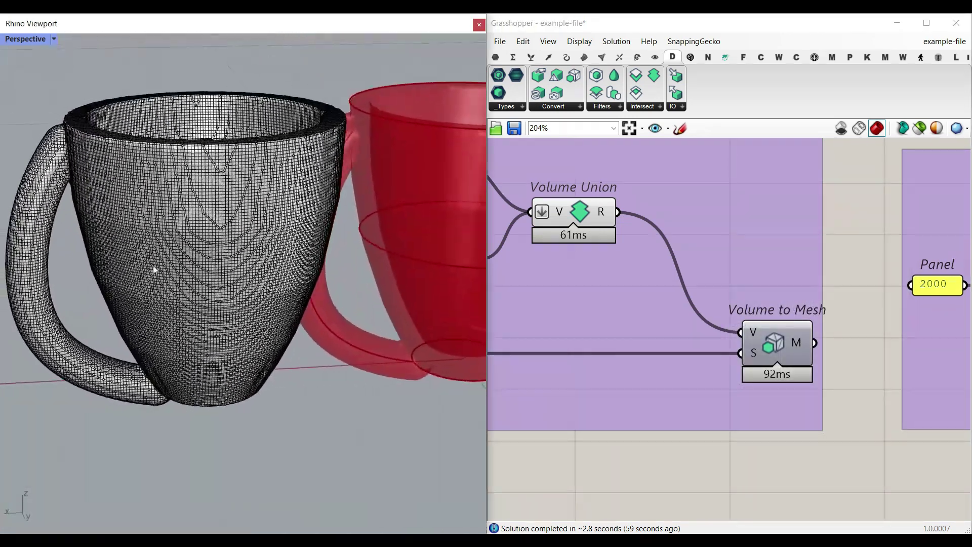
Step: Undo the move and the bake of the cup mesh, and reframe the previewed cup
{"action": "key", "text": "ctrl+z"}
{"action": "key", "text": "ctrl+z"}
{"action": "scroll", "coordinate": [205, 336], "scroll_direction": "down", "scroll_amount": 5}
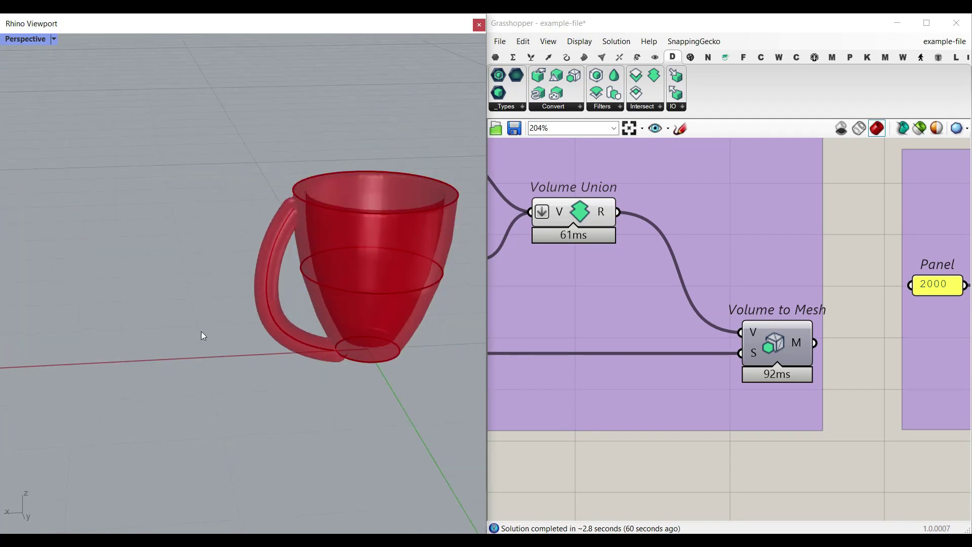
{"action": "right_click_drag", "start_coordinate": [455, 268], "coordinate": [372, 296], "text": "shift"}
{"action": "scroll", "coordinate": [372, 296], "scroll_direction": "up", "scroll_amount": 5}
{"action": "right_click_drag", "start_coordinate": [794, 346], "coordinate": [662, 344]}
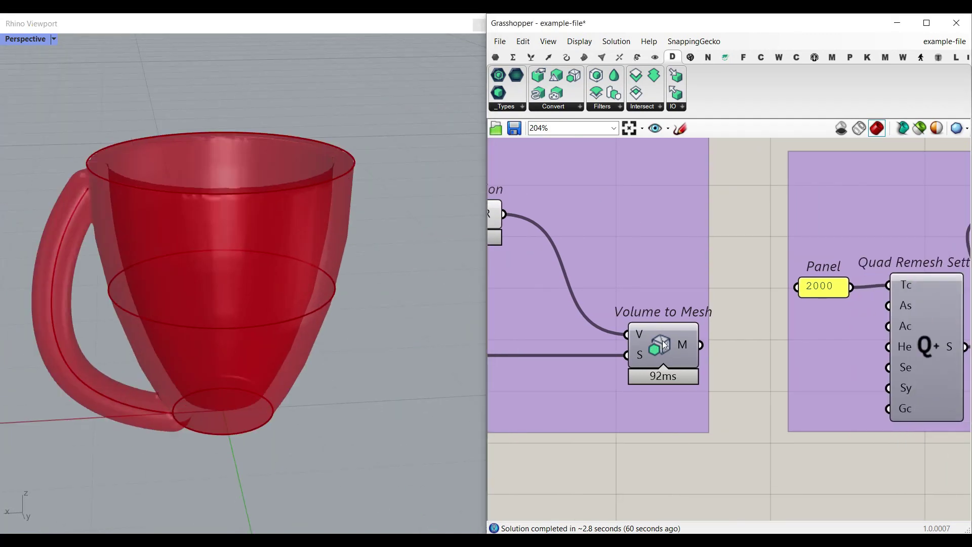
Step: Turn on the preview of the Quad Remesh component
{"action": "scroll", "coordinate": [694, 338], "scroll_direction": "down", "scroll_amount": 3}
{"action": "right_click_drag", "start_coordinate": [920, 270], "coordinate": [773, 286]}
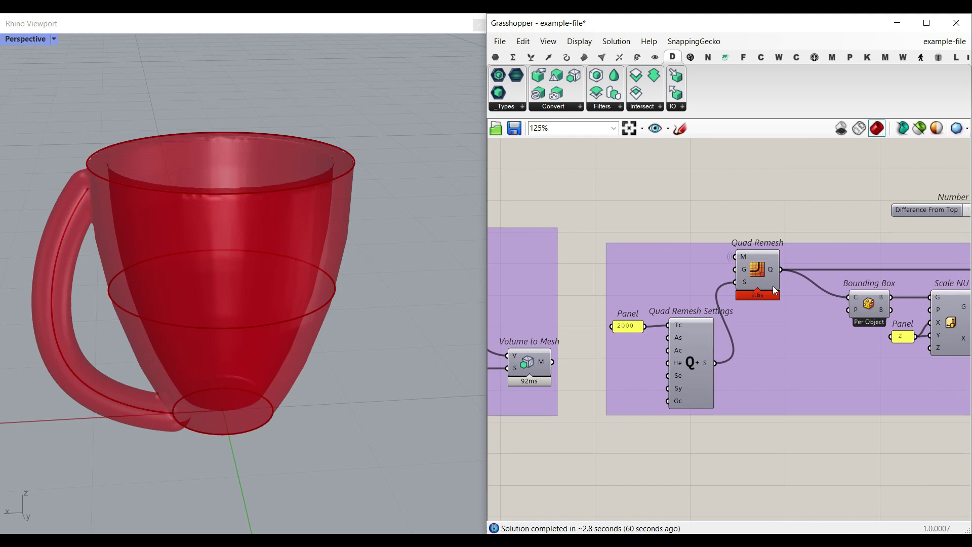
{"action": "scroll", "coordinate": [775, 268], "scroll_direction": "up", "scroll_amount": 3}
{"action": "right_click", "coordinate": [745, 264]}
{"action": "left_click", "coordinate": [755, 286]}
{"action": "right_click_drag", "start_coordinate": [562, 320], "coordinate": [682, 276]}
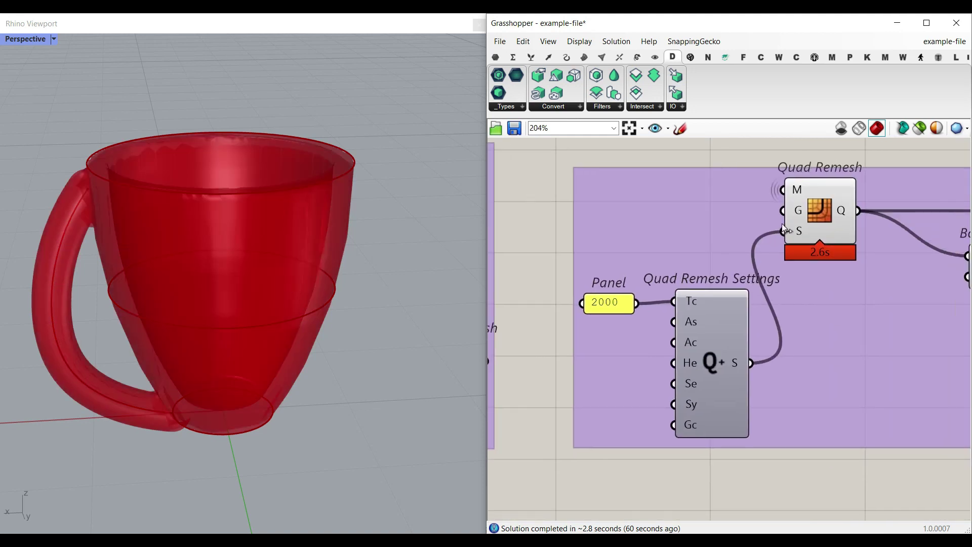
Step: Look up the remeshing components among the mesh utilities and turn on Preview Mesh Edges
{"action": "left_click", "coordinate": [602, 56]}
{"action": "left_click", "coordinate": [792, 107]}
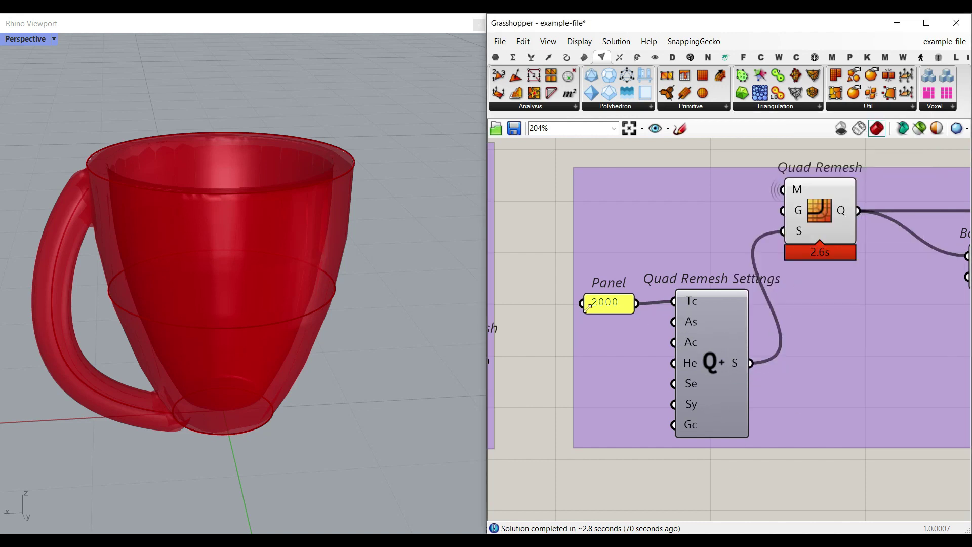
{"action": "scroll", "coordinate": [602, 307], "scroll_direction": "up", "scroll_amount": 2}
{"action": "right_click_drag", "start_coordinate": [822, 237], "coordinate": [699, 290]}
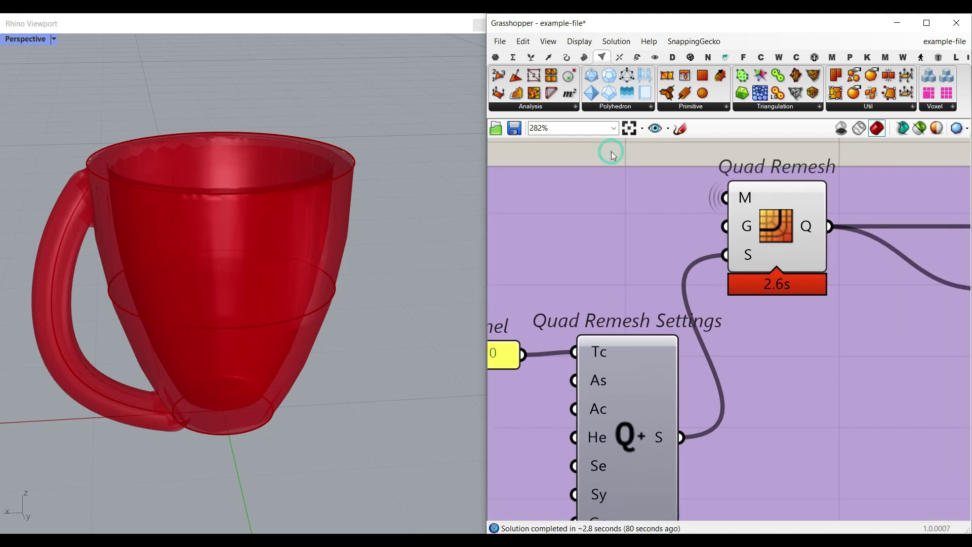
{"action": "left_click", "coordinate": [574, 43]}
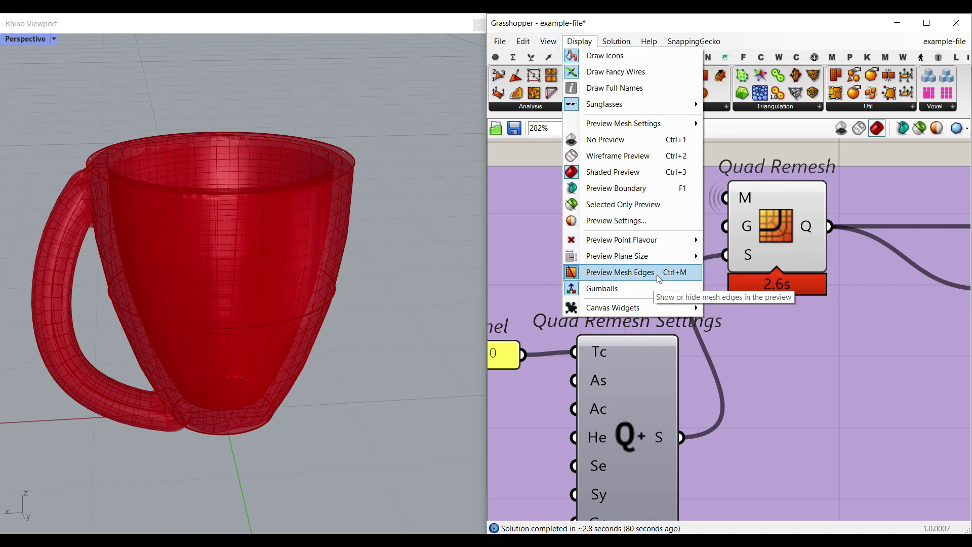
{"action": "right_click_drag", "start_coordinate": [842, 140], "coordinate": [743, 235]}
Step: Place a Custom Preview fed by the Quad Remesh output Q, and turn off Quad Remesh's own preview
{"action": "left_click", "coordinate": [656, 58]}
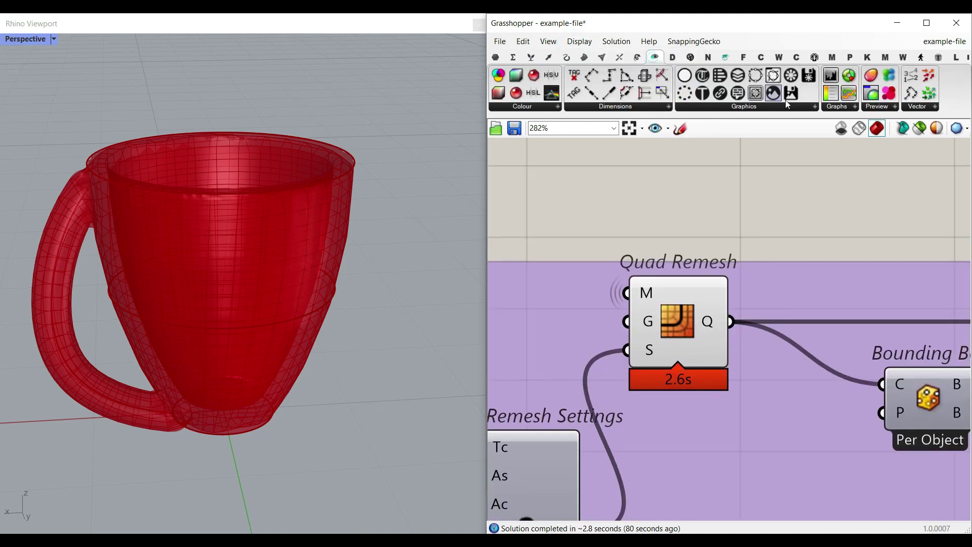
{"action": "left_click_drag", "start_coordinate": [872, 94], "coordinate": [819, 217]}
{"action": "left_click_drag", "start_coordinate": [732, 320], "coordinate": [779, 197]}
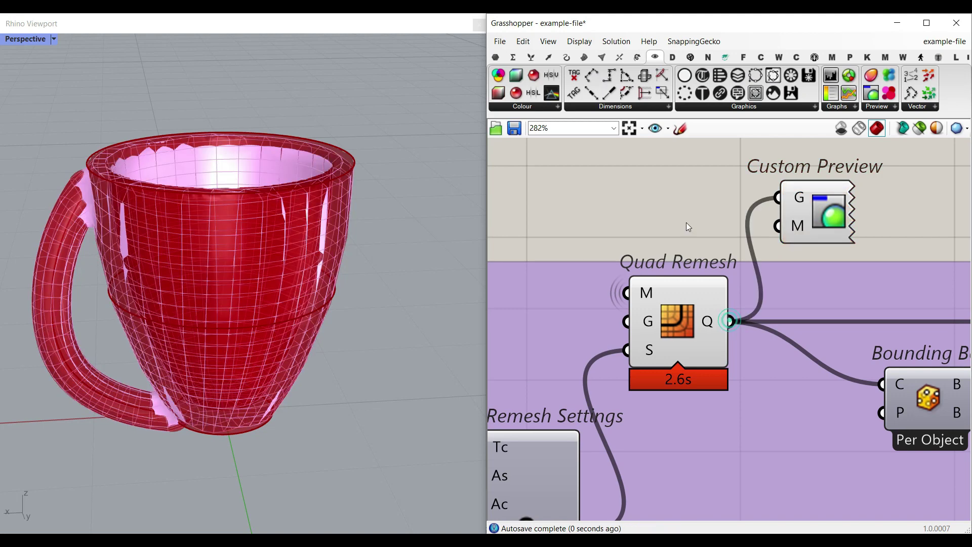
{"action": "right_click", "coordinate": [688, 309]}
{"action": "left_click", "coordinate": [708, 329]}
Step: Examine the remeshed cup from several angles and the Quad Remesh Settings inputs with the Panel feeding Tc
{"action": "right_click_drag", "start_coordinate": [276, 286], "coordinate": [267, 261]}
{"action": "right_click_drag", "start_coordinate": [738, 363], "coordinate": [966, 205]}
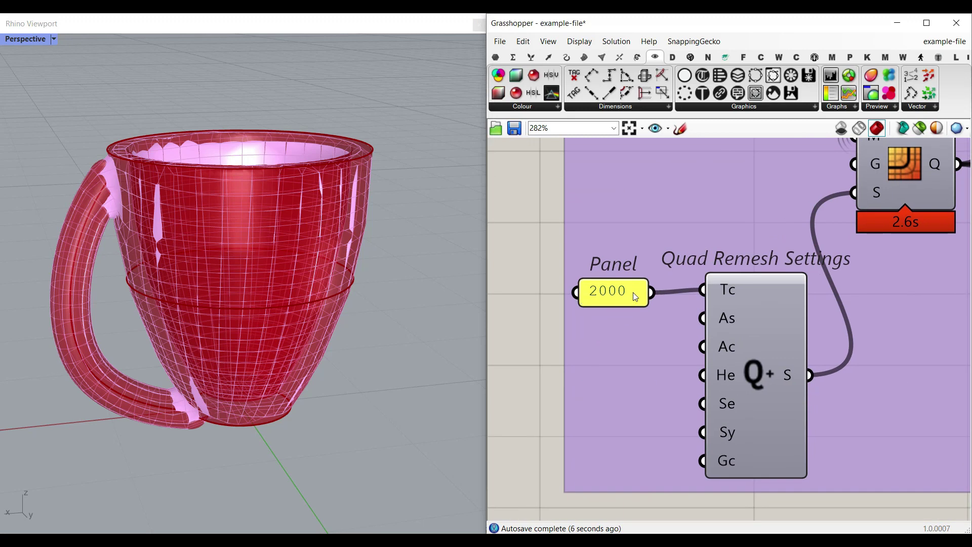
{"action": "right_click_drag", "start_coordinate": [200, 289], "coordinate": [216, 302]}
{"action": "scroll", "coordinate": [177, 255], "scroll_direction": "up", "scroll_amount": 3}
{"action": "right_click_drag", "start_coordinate": [705, 385], "coordinate": [675, 283]}
{"action": "mouse_move", "coordinate": [693, 325]}
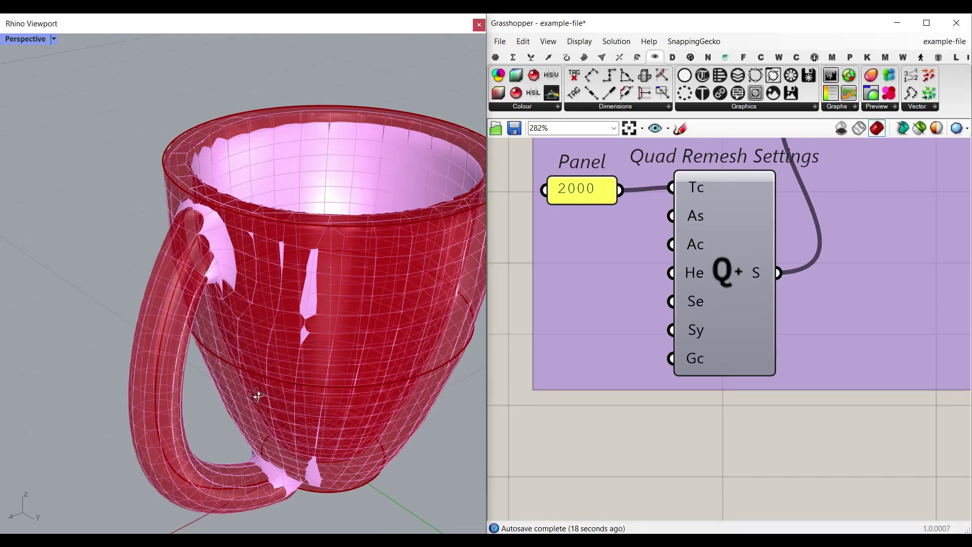
{"action": "right_click_drag", "start_coordinate": [258, 396], "coordinate": [299, 357]}
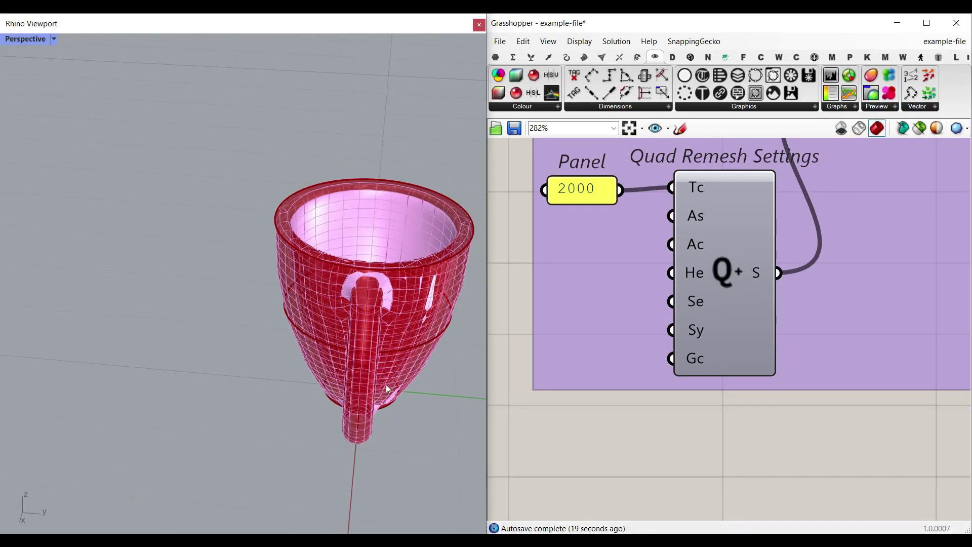
{"action": "right_click_drag", "start_coordinate": [391, 367], "coordinate": [269, 304]}
{"action": "scroll", "coordinate": [734, 278], "scroll_direction": "down", "scroll_amount": 4}
{"action": "right_click_drag", "start_coordinate": [726, 274], "coordinate": [716, 351]}
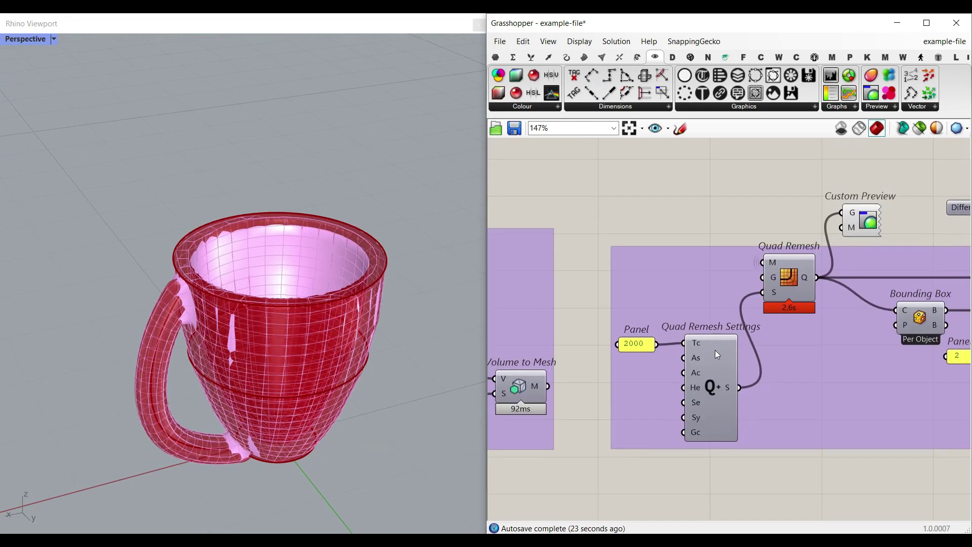
Step: Delete the Custom Preview above Quad Remesh, and examine the Bounding Box, Scale NU, Brep Wireframe and List Item chain
{"action": "left_click", "coordinate": [860, 228]}
{"action": "right_click_drag", "start_coordinate": [798, 329], "coordinate": [603, 291]}
{"action": "scroll", "coordinate": [676, 293], "scroll_direction": "up", "scroll_amount": 2}
{"action": "scroll", "coordinate": [676, 294], "scroll_direction": "down", "scroll_amount": 1}
{"action": "right_click_drag", "start_coordinate": [684, 310], "coordinate": [602, 299]}
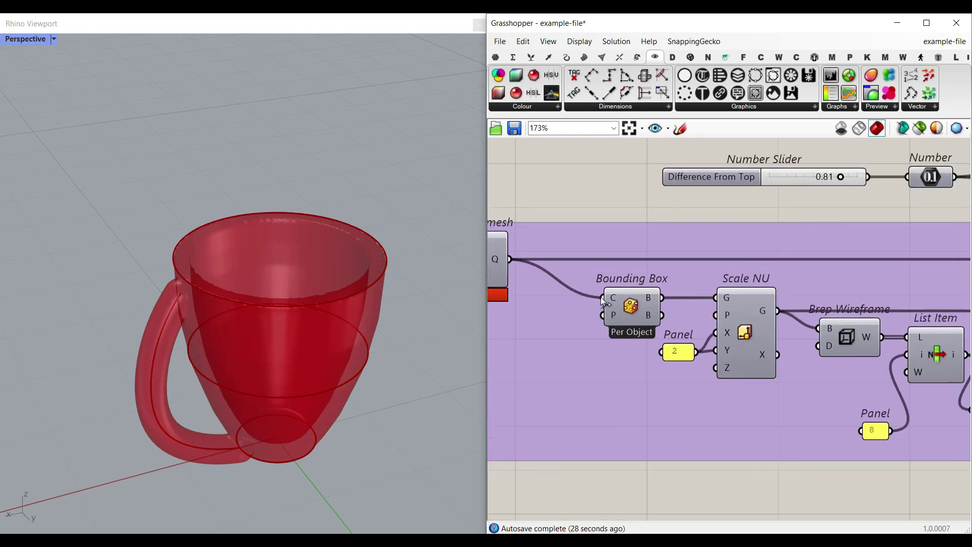
{"action": "scroll", "coordinate": [602, 301], "scroll_direction": "down", "scroll_amount": 2}
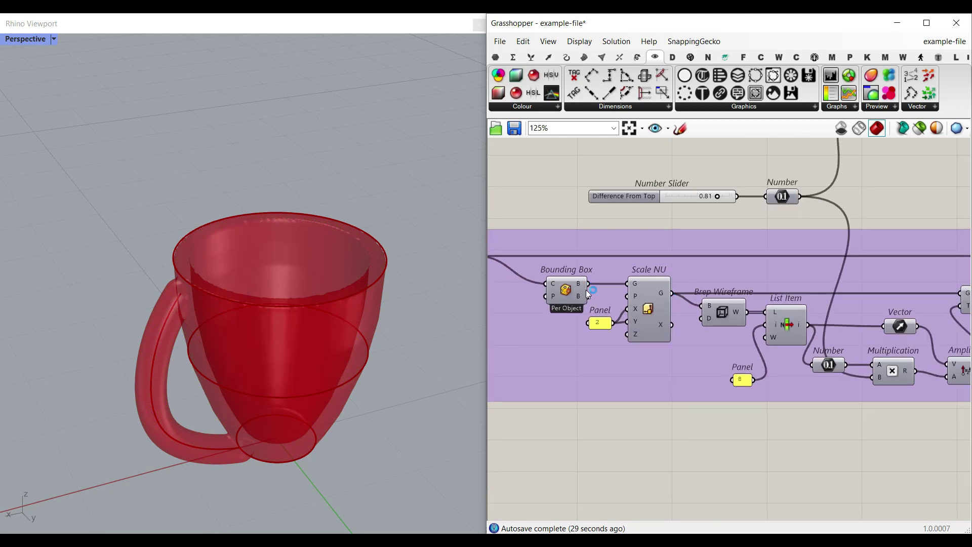
{"action": "right_click_drag", "start_coordinate": [691, 315], "coordinate": [637, 310]}
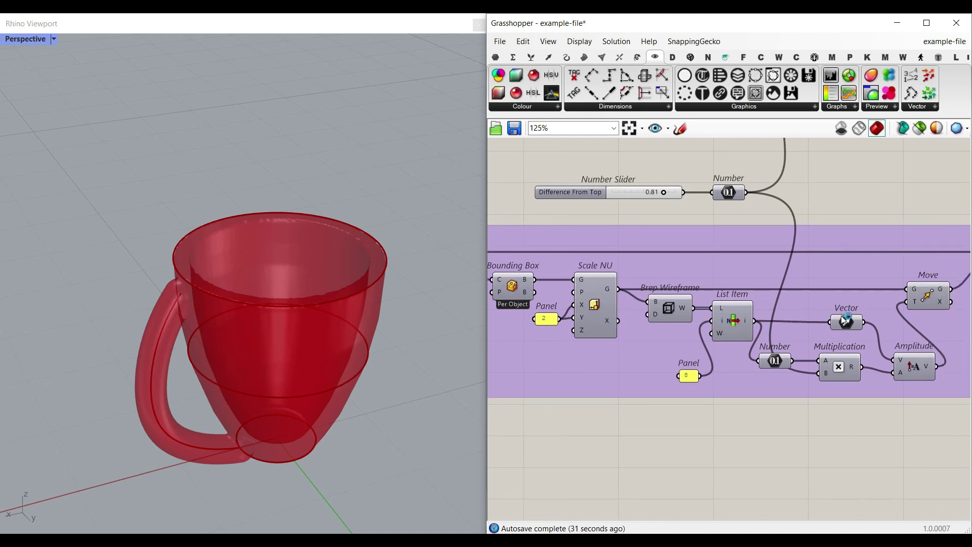
Step: Turn on the preview of the Move component and inspect the cutting box over the cup from the side
{"action": "right_click_drag", "start_coordinate": [917, 307], "coordinate": [807, 299]}
{"action": "right_click", "coordinate": [810, 288]}
{"action": "left_click", "coordinate": [831, 303]}
{"action": "left_click", "coordinate": [813, 284]}
{"action": "scroll", "coordinate": [329, 306], "scroll_direction": "down", "scroll_amount": 8}
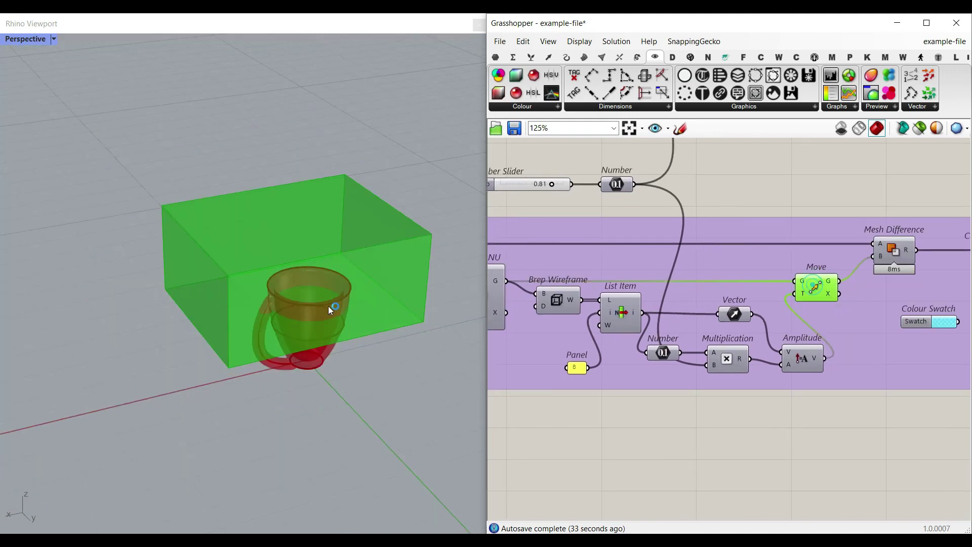
{"action": "right_click_drag", "start_coordinate": [328, 306], "coordinate": [275, 251]}
{"action": "scroll", "coordinate": [275, 251], "scroll_direction": "up", "scroll_amount": 3}
Step: Turn on the preview of the Mesh Difference component
{"action": "right_click_drag", "start_coordinate": [863, 259], "coordinate": [719, 290]}
{"action": "scroll", "coordinate": [749, 285], "scroll_direction": "up", "scroll_amount": 2}
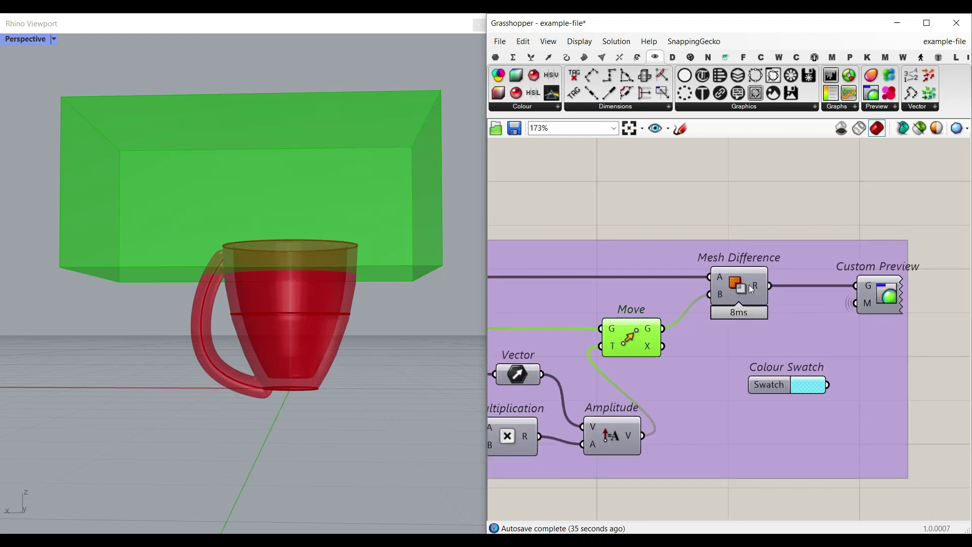
{"action": "right_click", "coordinate": [738, 284]}
{"action": "left_click", "coordinate": [770, 304]}
{"action": "scroll", "coordinate": [803, 355], "scroll_direction": "down", "scroll_amount": 3}
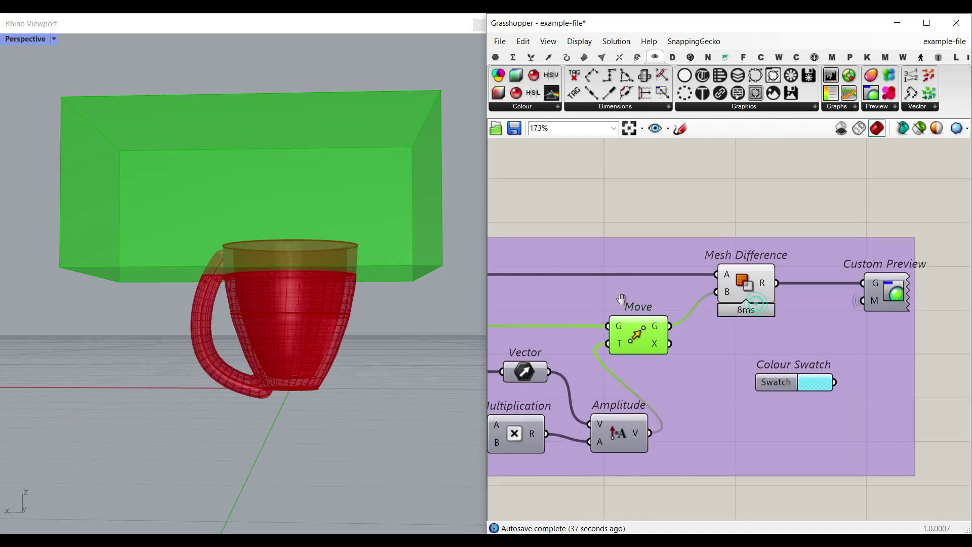
Step: Turn off the preview of the cutting-box components leading up to Mesh Difference, including Move
{"action": "scroll", "coordinate": [793, 415], "scroll_direction": "down", "scroll_amount": 5}
{"action": "left_click_drag", "start_coordinate": [791, 426], "coordinate": [634, 354]}
{"action": "right_click", "coordinate": [664, 344]}
{"action": "left_click", "coordinate": [699, 352]}
{"action": "scroll", "coordinate": [737, 346], "scroll_direction": "up", "scroll_amount": 5}
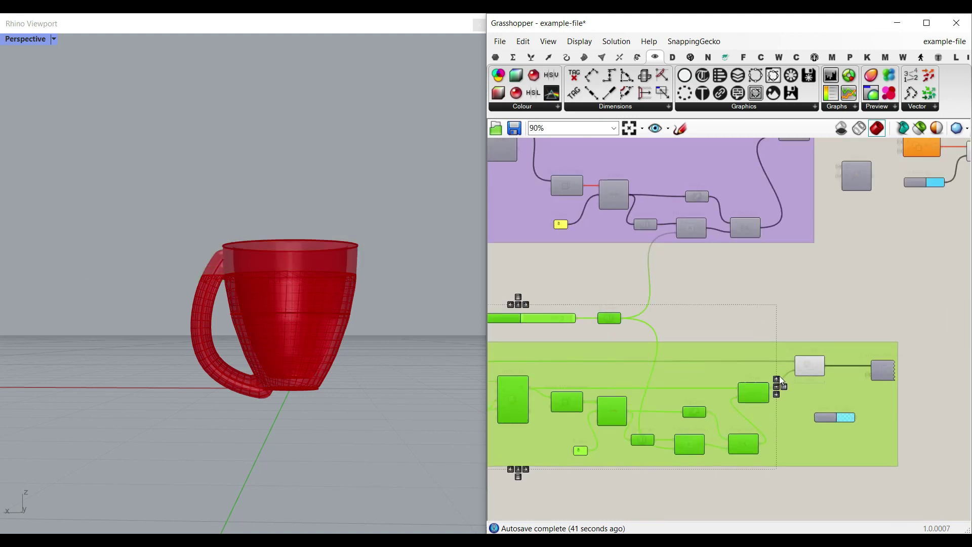
Step: Select Mesh Difference, inspect the cut cup, and bake its resulting mesh with the default attributes
{"action": "left_click", "coordinate": [821, 364]}
{"action": "scroll", "coordinate": [259, 316], "scroll_direction": "up", "scroll_amount": 4}
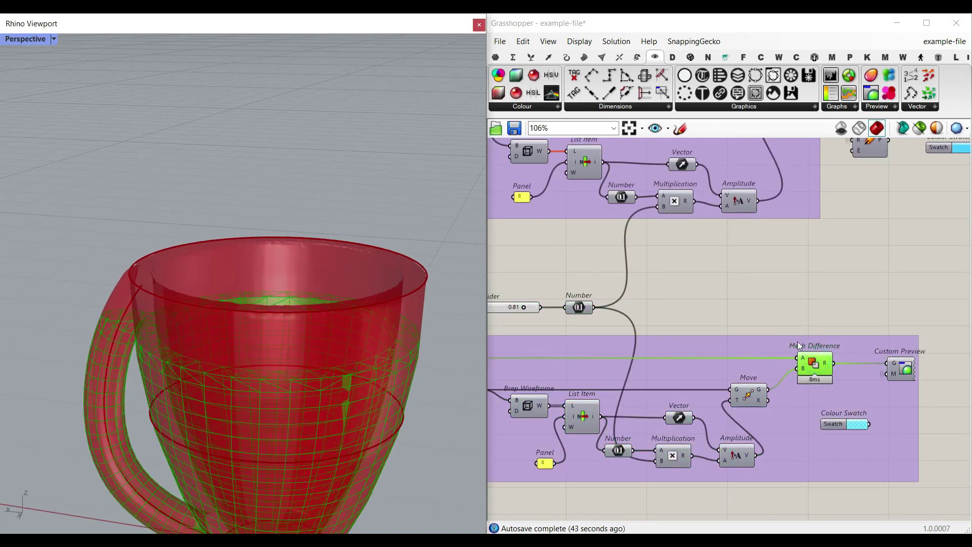
{"action": "scroll", "coordinate": [792, 336], "scroll_direction": "up", "scroll_amount": 3}
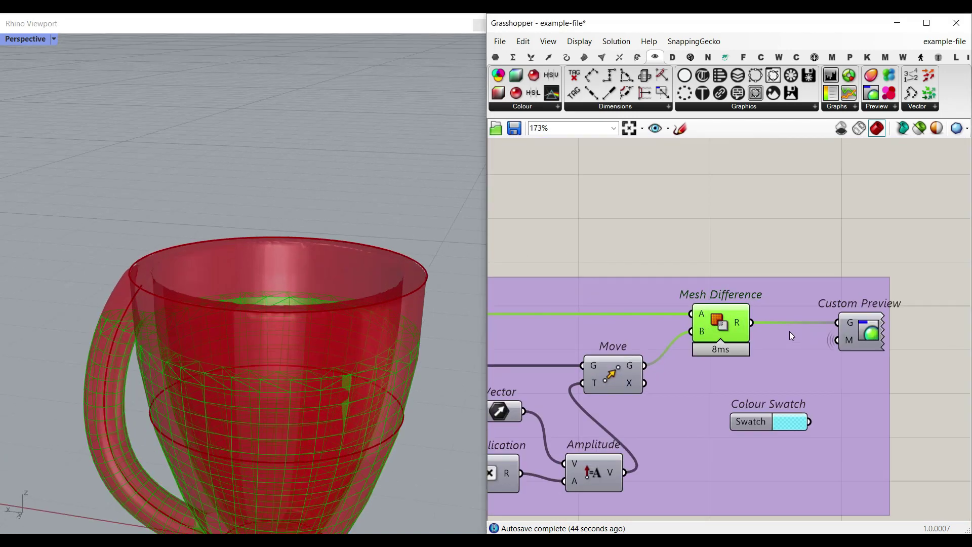
{"action": "right_click", "coordinate": [743, 327]}
{"action": "left_click", "coordinate": [757, 350]}
{"action": "left_click", "coordinate": [764, 463]}
Step: Move the baked cut cup beside the preview and inspect its rim and quad faces from above
{"action": "scroll", "coordinate": [402, 258], "scroll_direction": "down", "scroll_amount": 5}
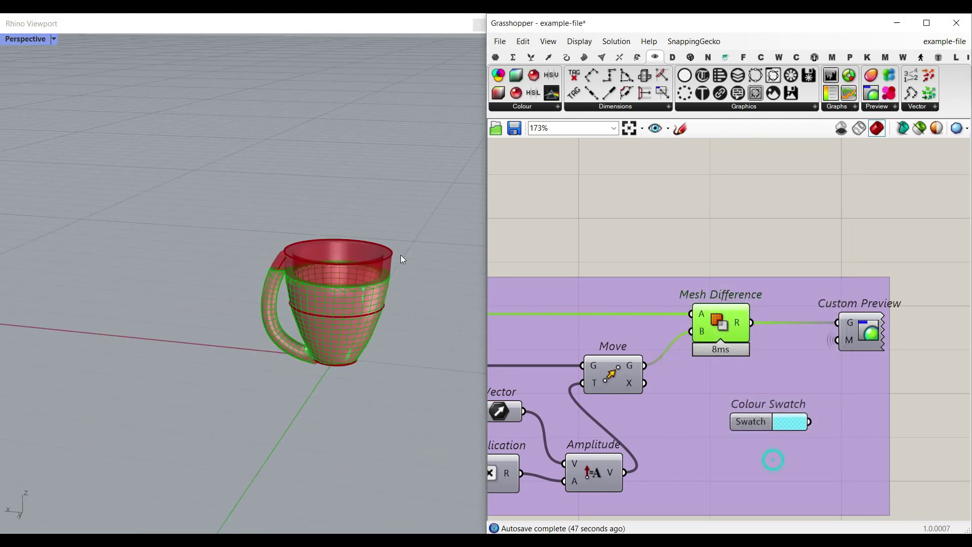
{"action": "left_click_drag", "start_coordinate": [373, 332], "coordinate": [236, 342]}
{"action": "scroll", "coordinate": [208, 324], "scroll_direction": "up", "scroll_amount": 8}
{"action": "right_click_drag", "start_coordinate": [258, 306], "coordinate": [243, 321]}
{"action": "scroll", "coordinate": [253, 299], "scroll_direction": "down", "scroll_amount": 6}
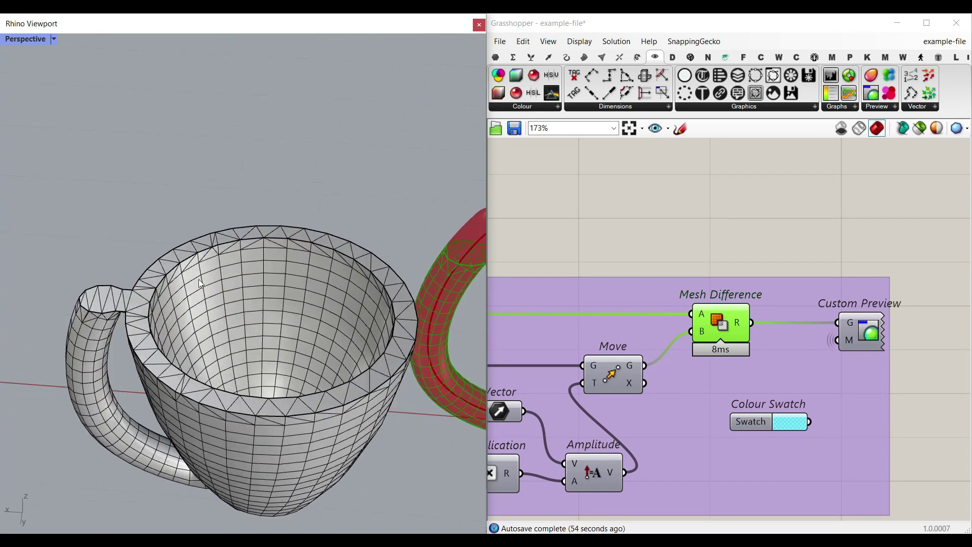
Step: Remove the baked cut cup, and look over the whole definition and the remaining cup preview
{"action": "left_click_drag", "start_coordinate": [258, 289], "coordinate": [272, 223]}
{"action": "scroll", "coordinate": [283, 257], "scroll_direction": "down", "scroll_amount": 1}
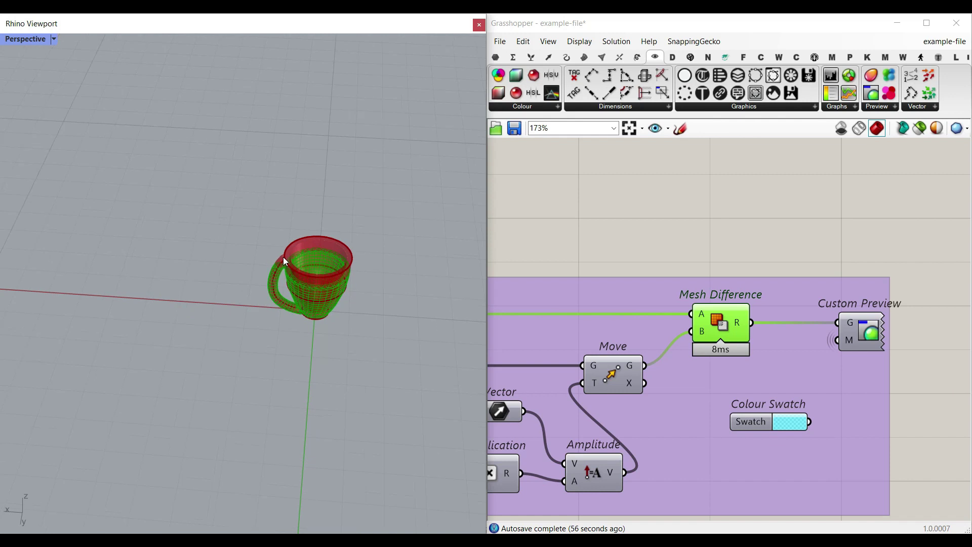
{"action": "right_click_drag", "start_coordinate": [320, 278], "coordinate": [265, 308], "text": "shift"}
{"action": "scroll", "coordinate": [824, 275], "scroll_direction": "down", "scroll_amount": 5}
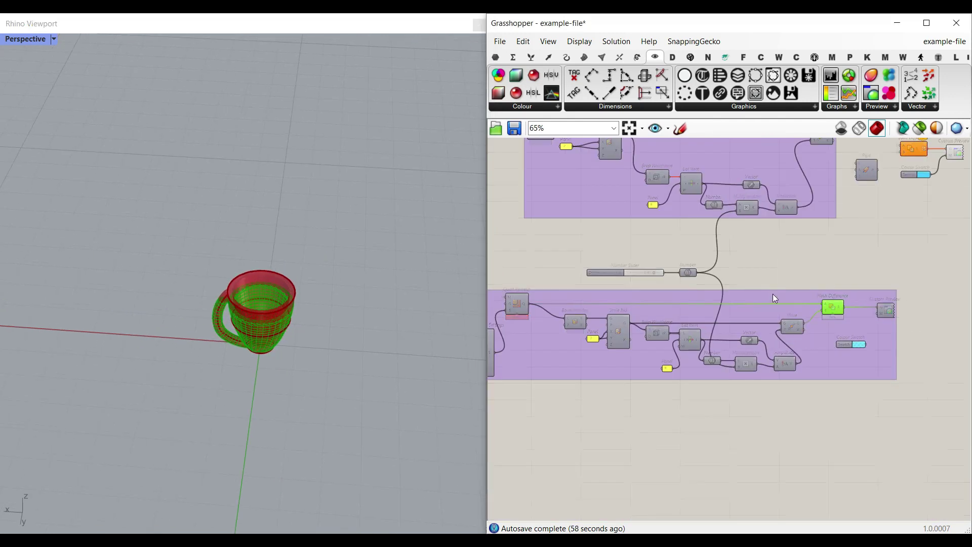
{"action": "scroll", "coordinate": [792, 320], "scroll_direction": "down", "scroll_amount": 4}
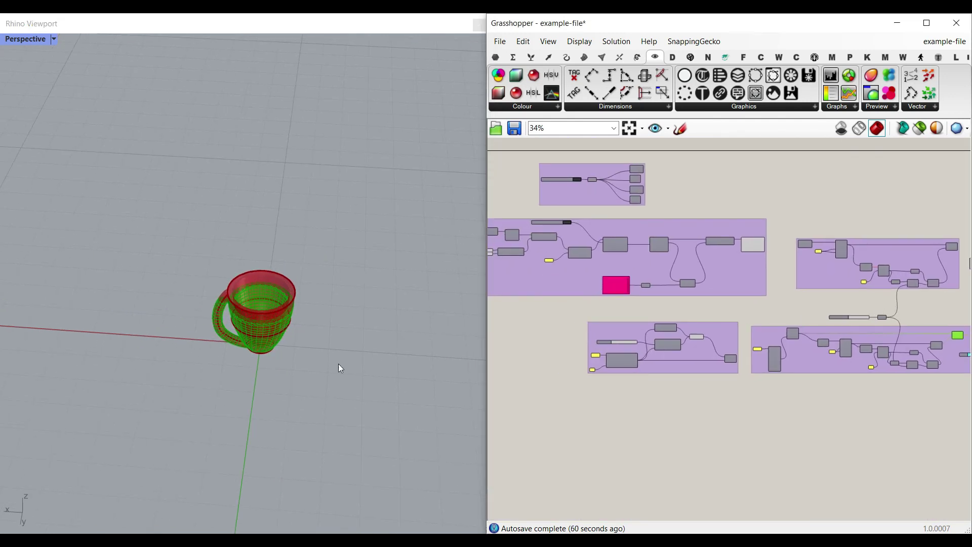
{"action": "right_click_drag", "start_coordinate": [338, 364], "coordinate": [283, 263]}
{"action": "scroll", "coordinate": [284, 263], "scroll_direction": "up", "scroll_amount": 2}
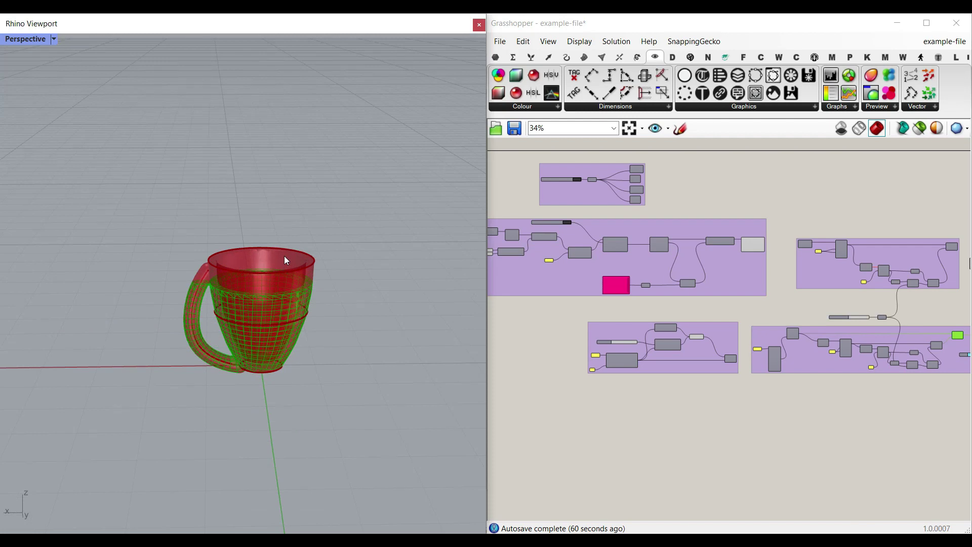